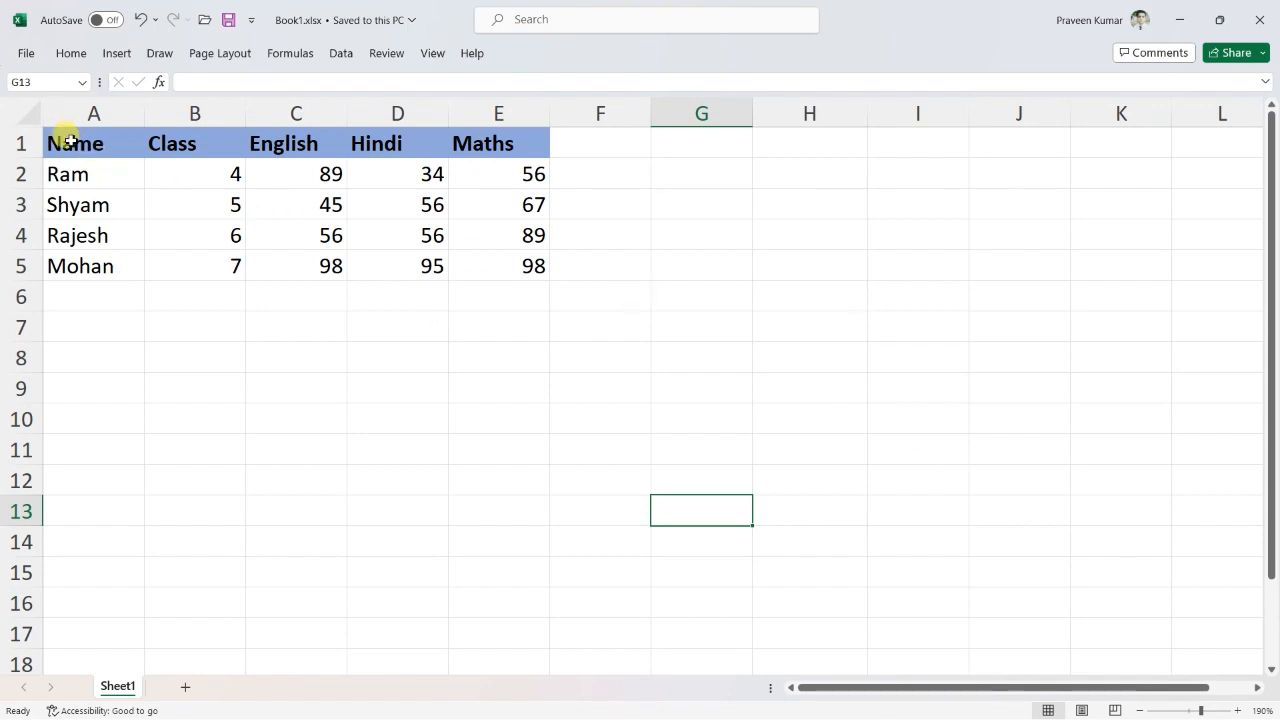
Step: Copy the marks table in A1:E5 of the Excel workbook and paste it into Power BI's Create Table grid
{"action": "left_click_drag", "start_coordinate": [60, 132], "coordinate": [512, 267]}
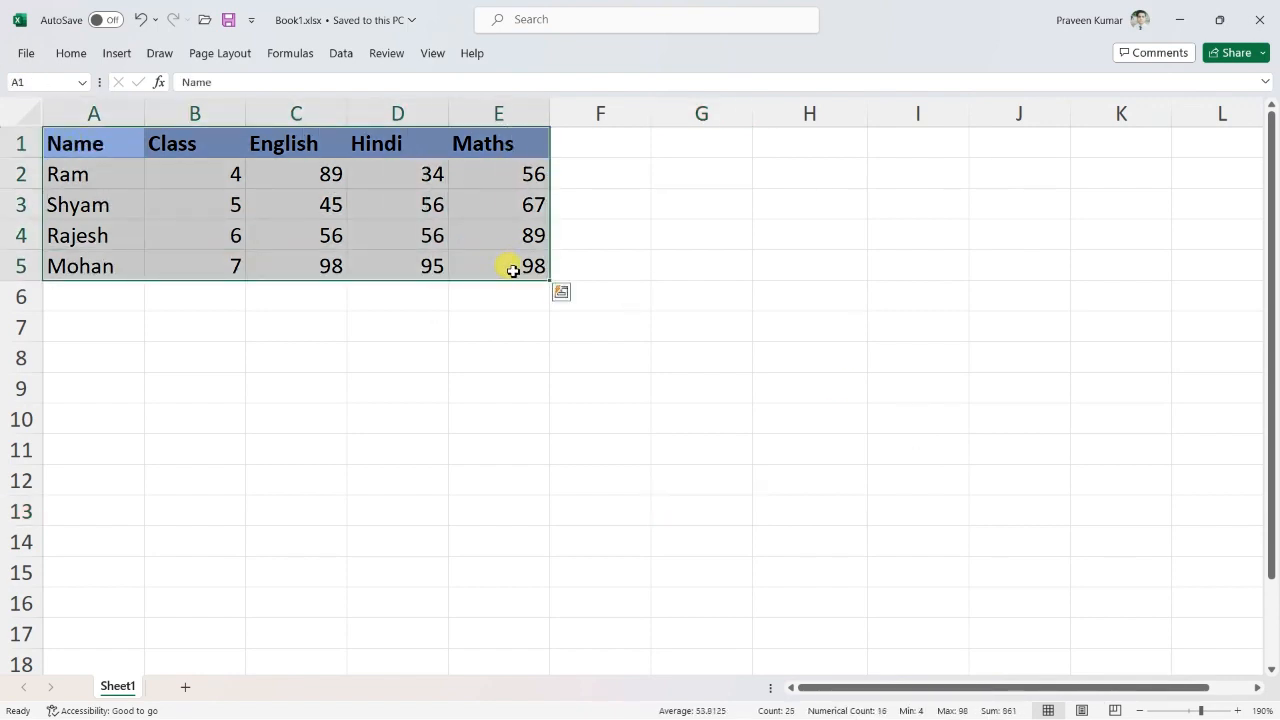
{"action": "key", "text": "ctrl+c"}
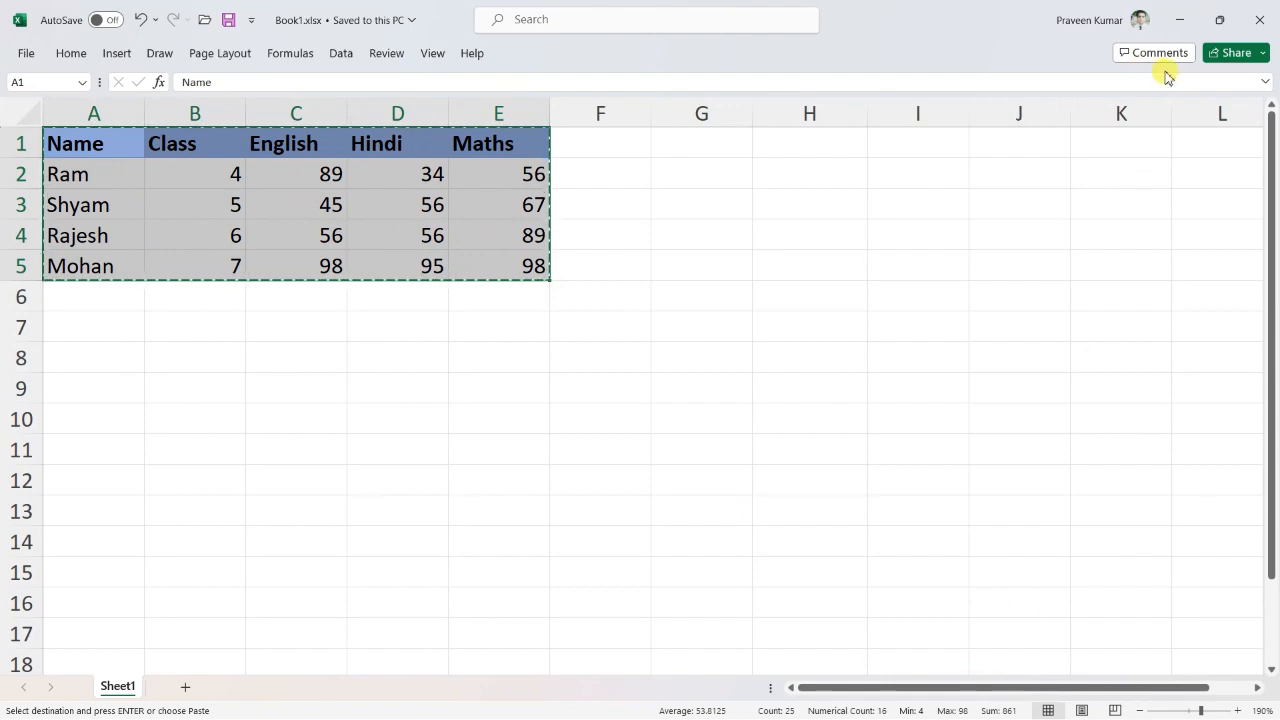
{"action": "left_click", "coordinate": [1190, 22]}
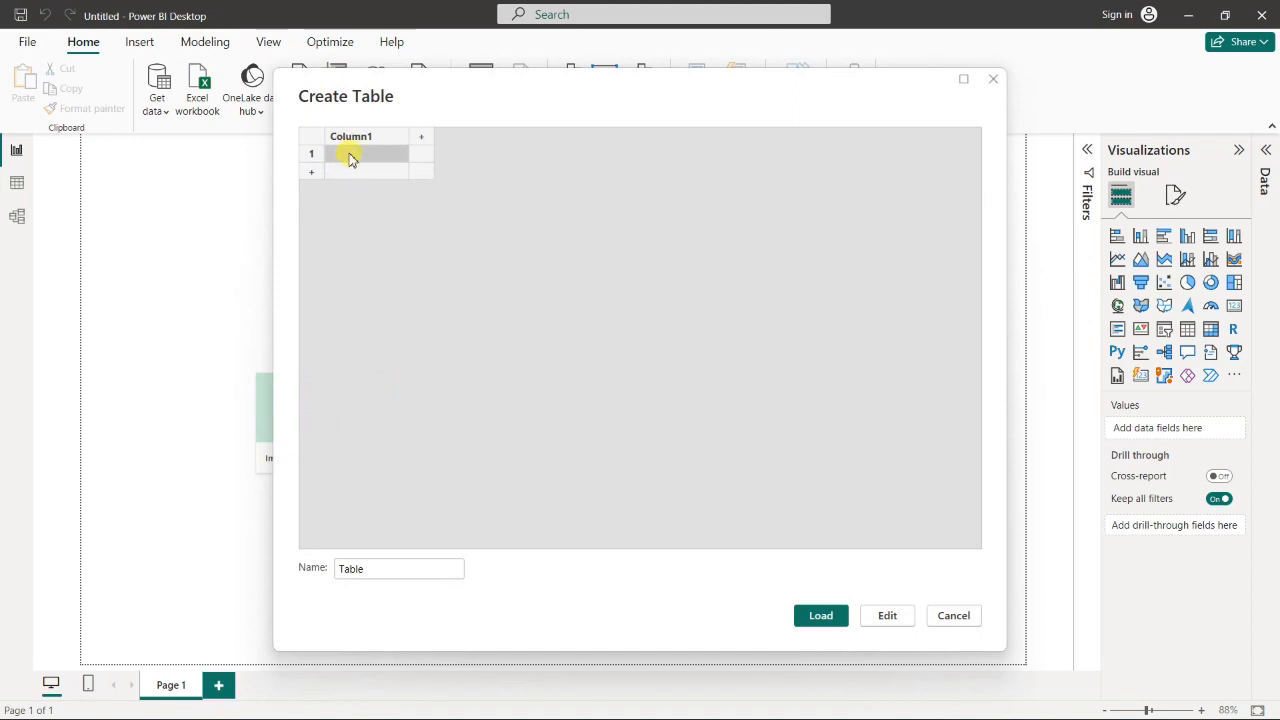
{"action": "right_click", "coordinate": [350, 157]}
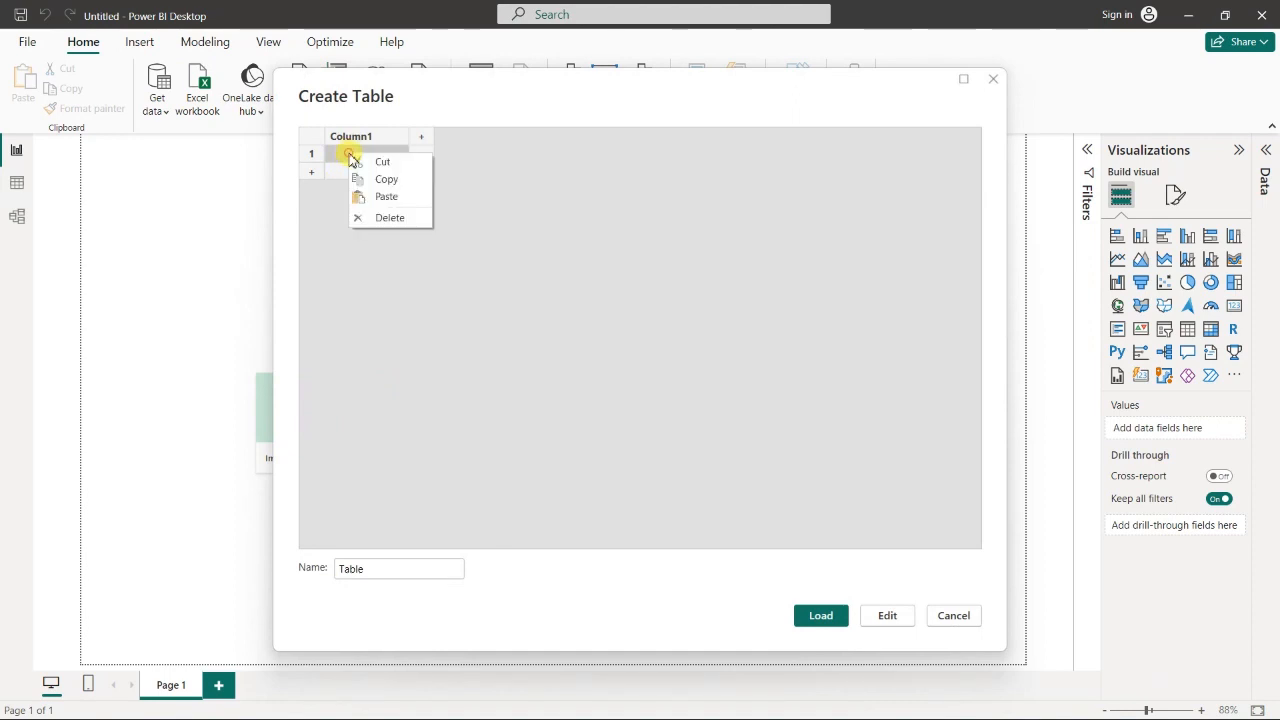
{"action": "left_click", "coordinate": [380, 195]}
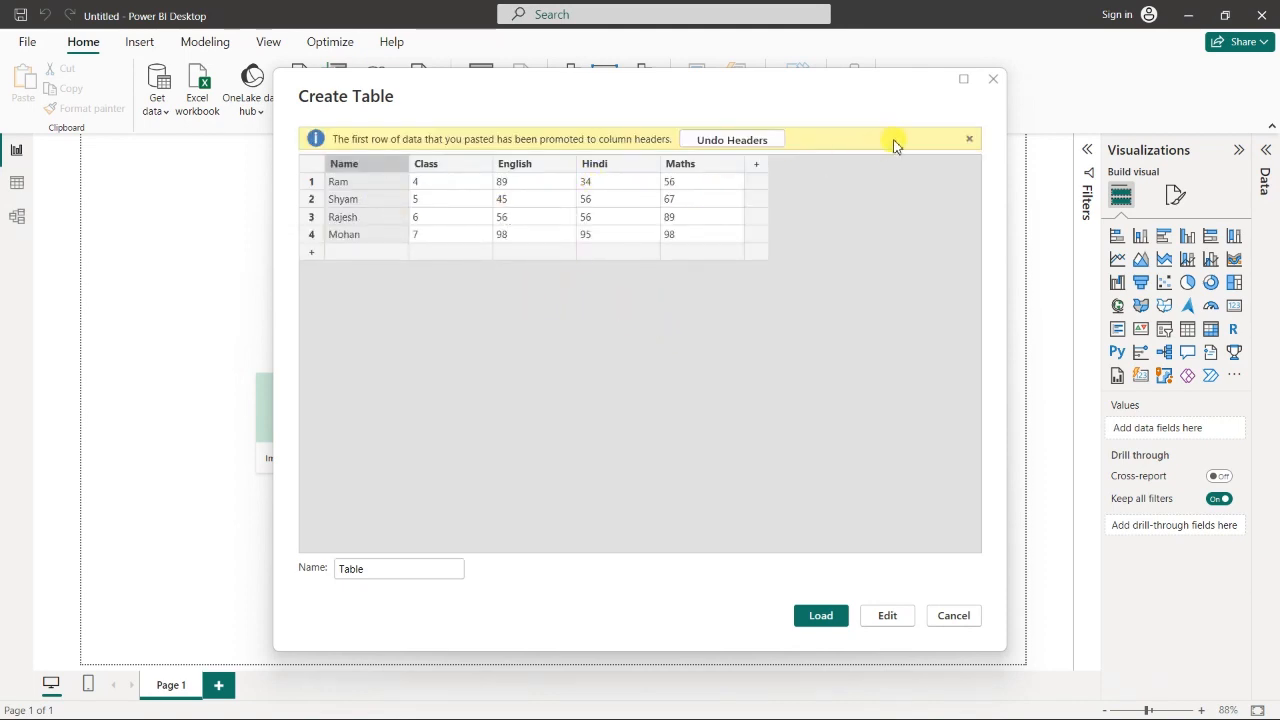
Step: Name the new table Students Marks and open it for editing in Power Query Editor
{"action": "left_click", "coordinate": [968, 141]}
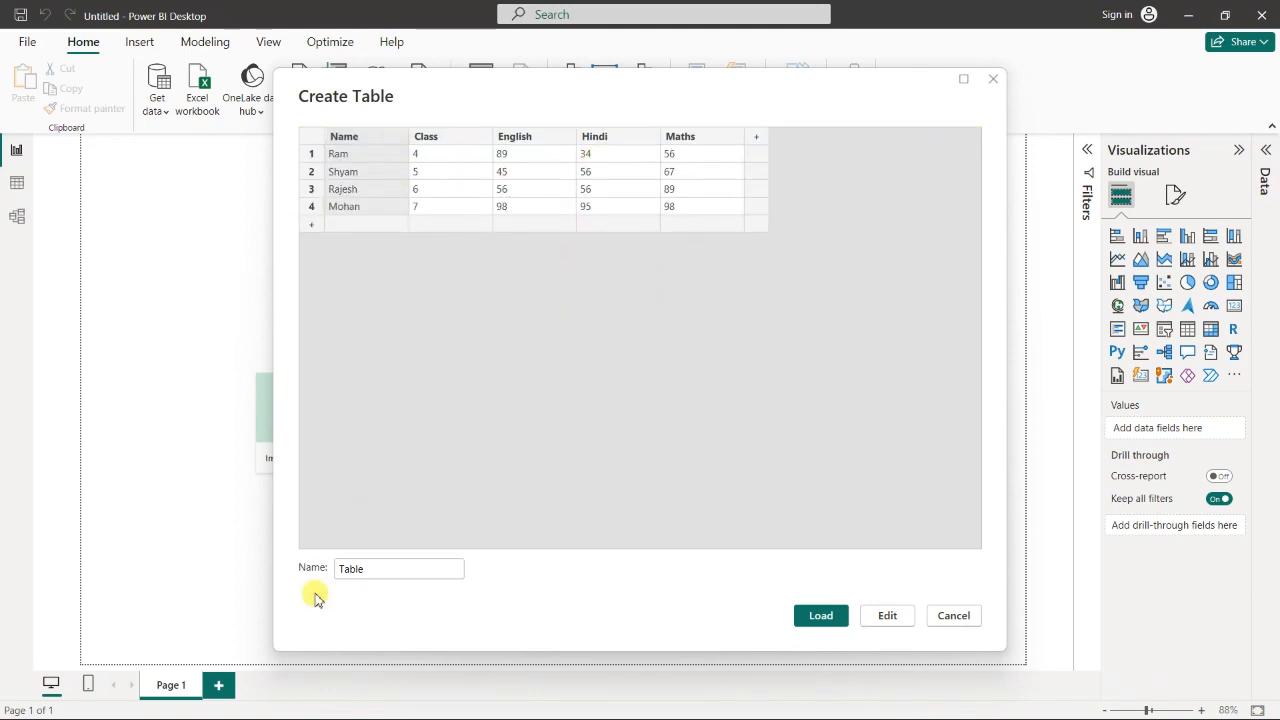
{"action": "double_click", "coordinate": [398, 572]}
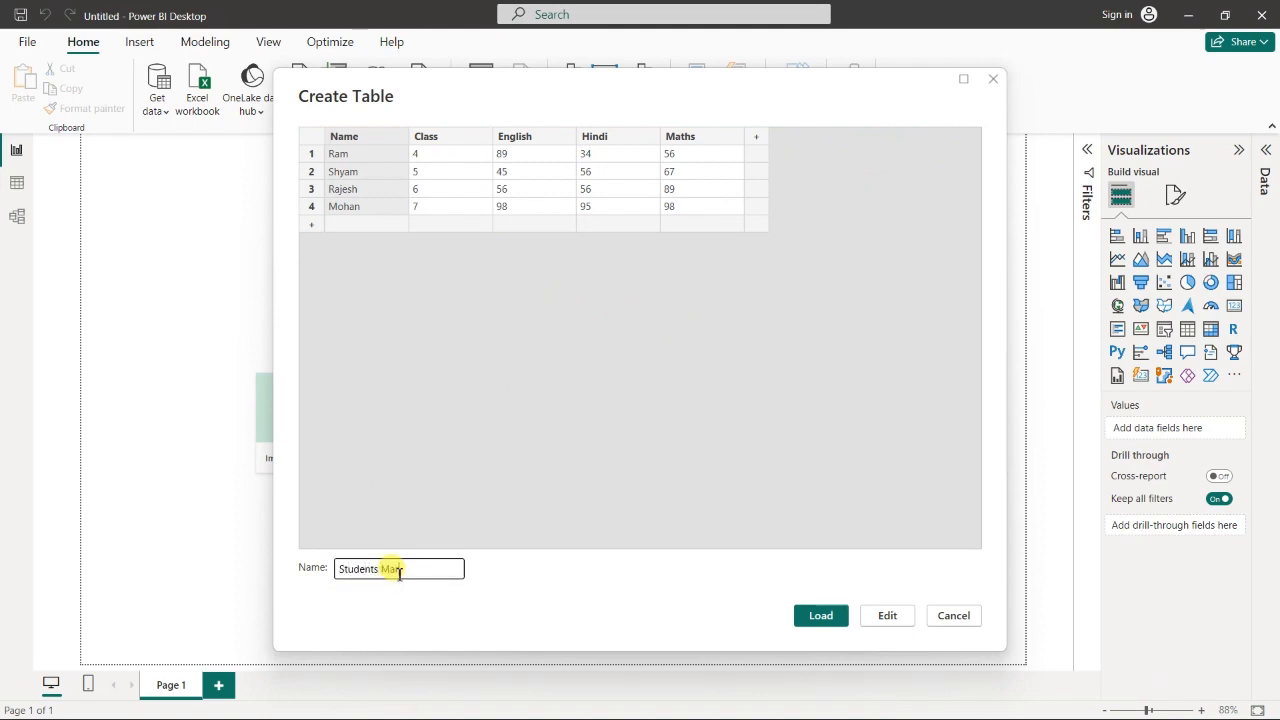
{"action": "left_click", "coordinate": [886, 616]}
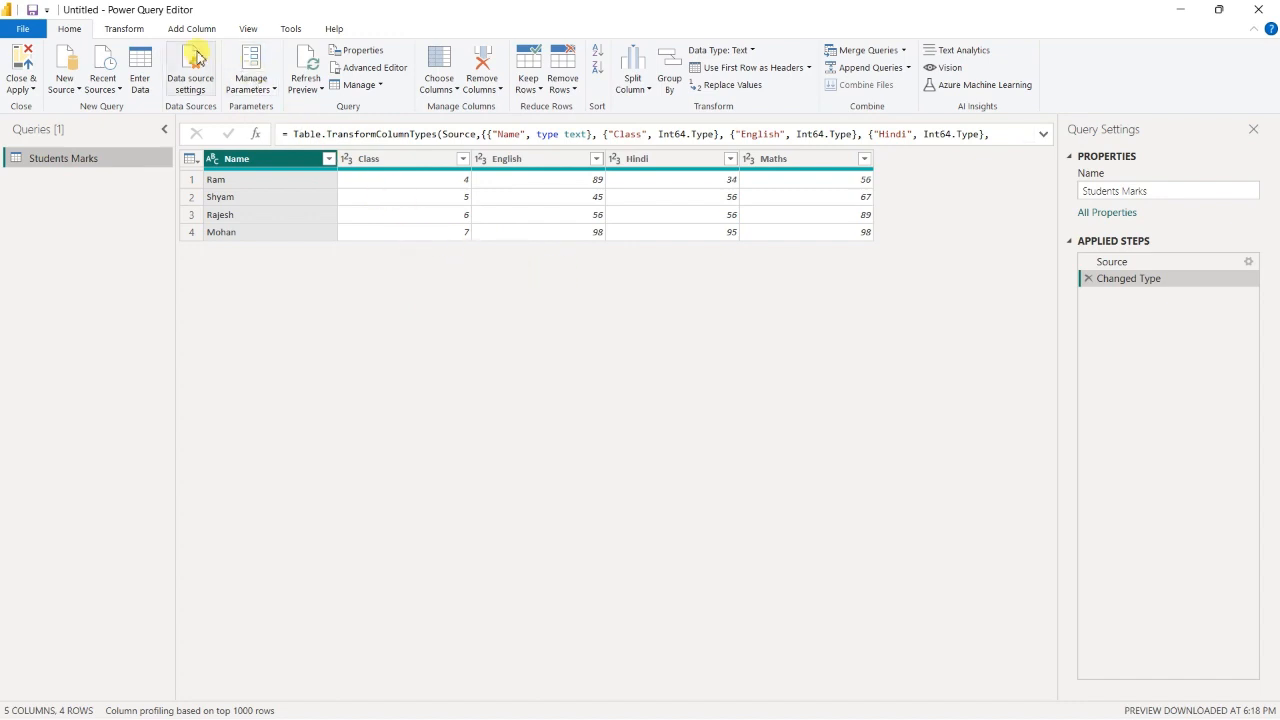
Step: Compare the number operations offered under Transform and Add Column, and examine the Statistics and Standard operations for the Class column
{"action": "left_click", "coordinate": [118, 30]}
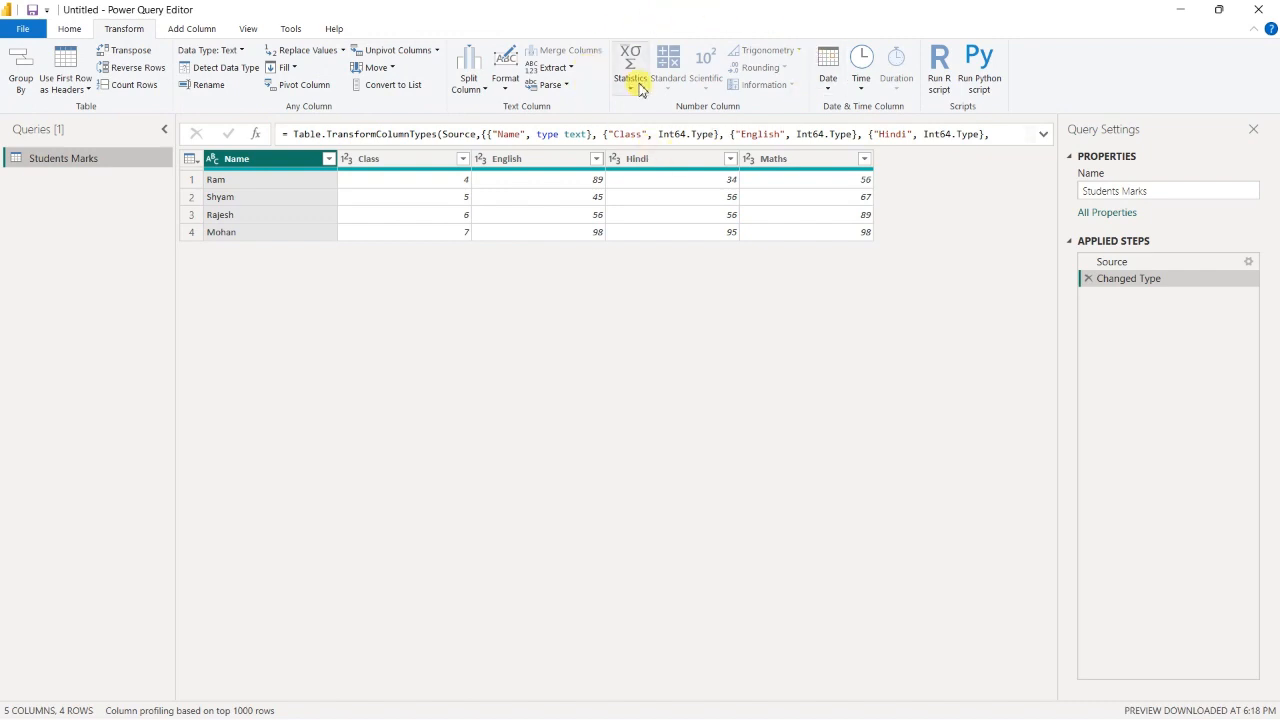
{"action": "left_click", "coordinate": [193, 33]}
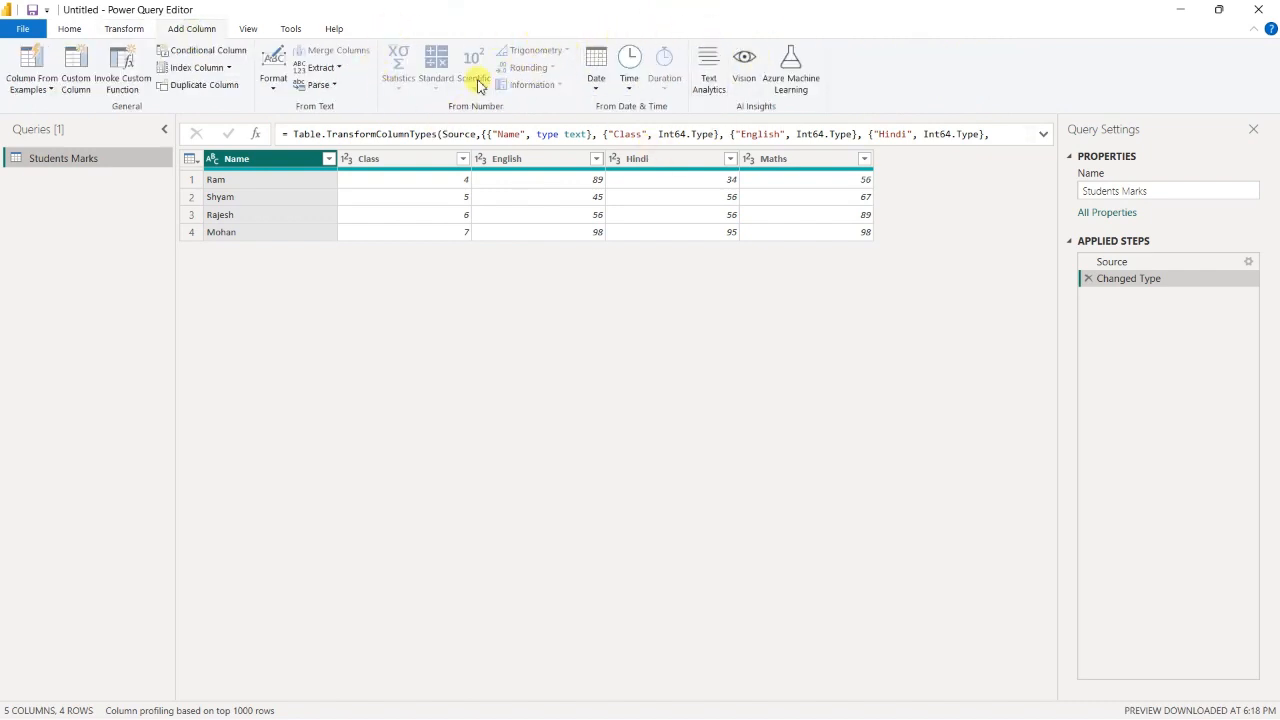
{"action": "left_click", "coordinate": [134, 31]}
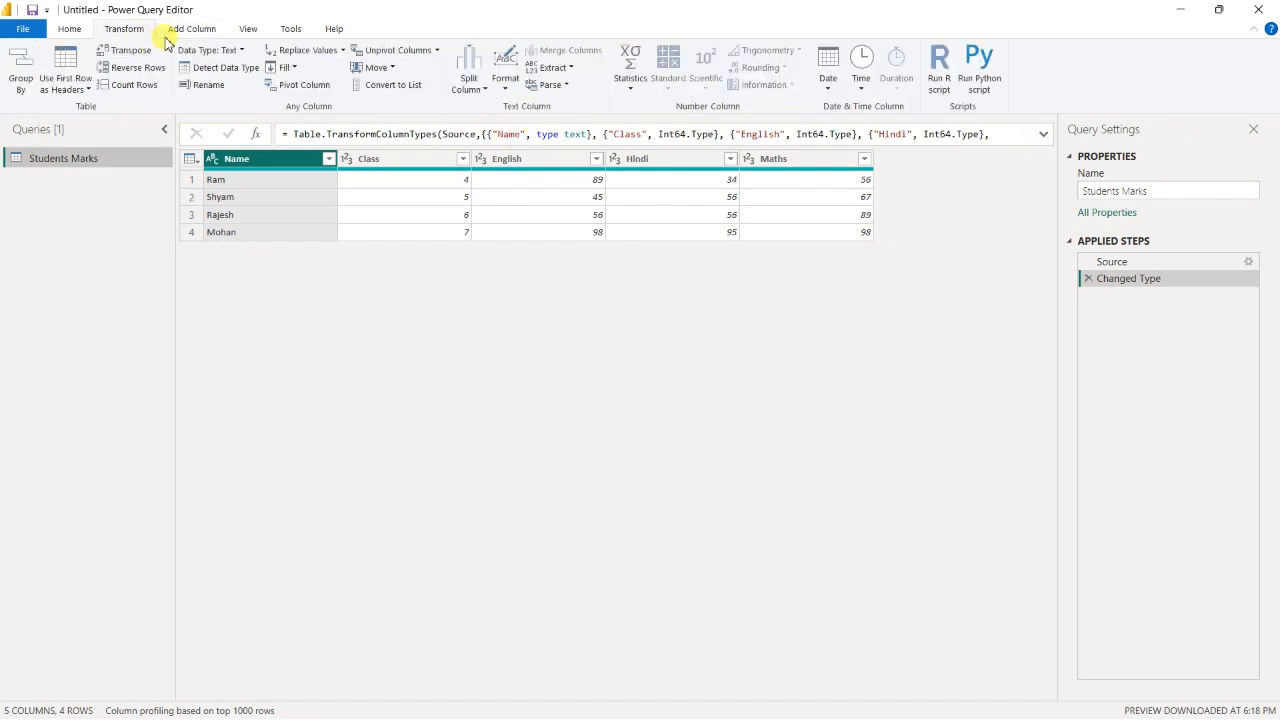
{"action": "left_click", "coordinate": [436, 166]}
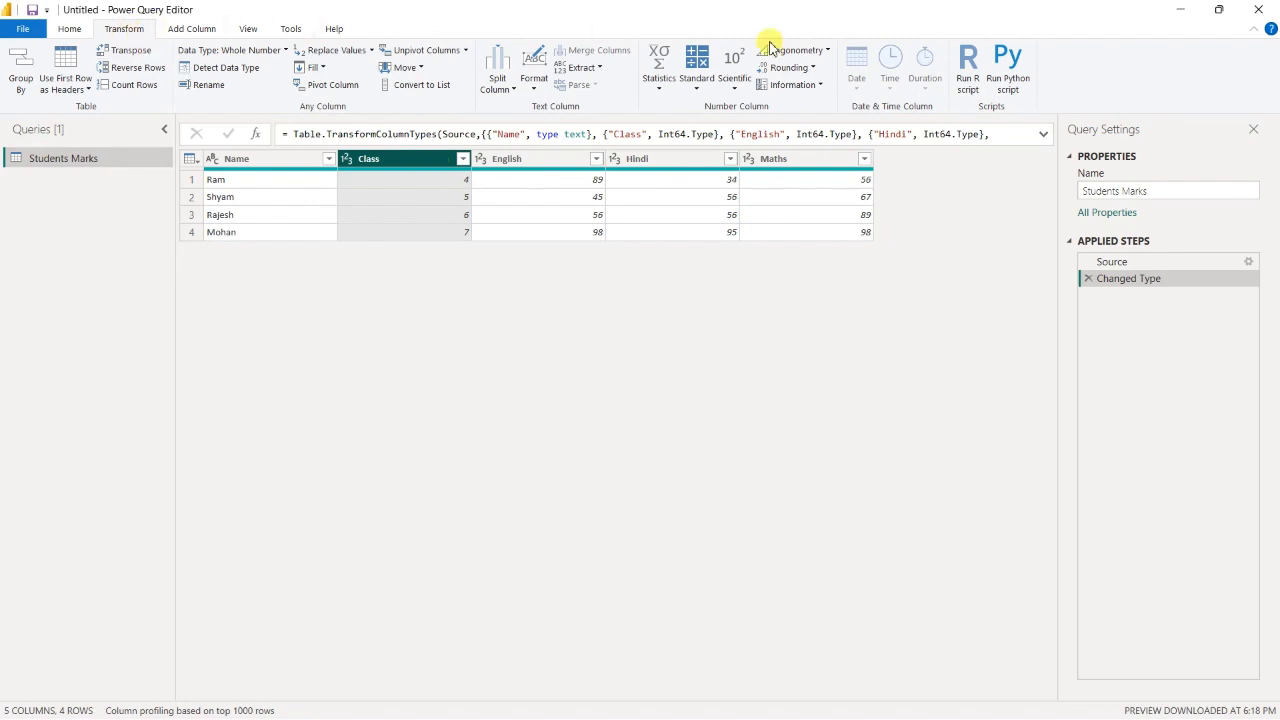
{"action": "left_click", "coordinate": [664, 92]}
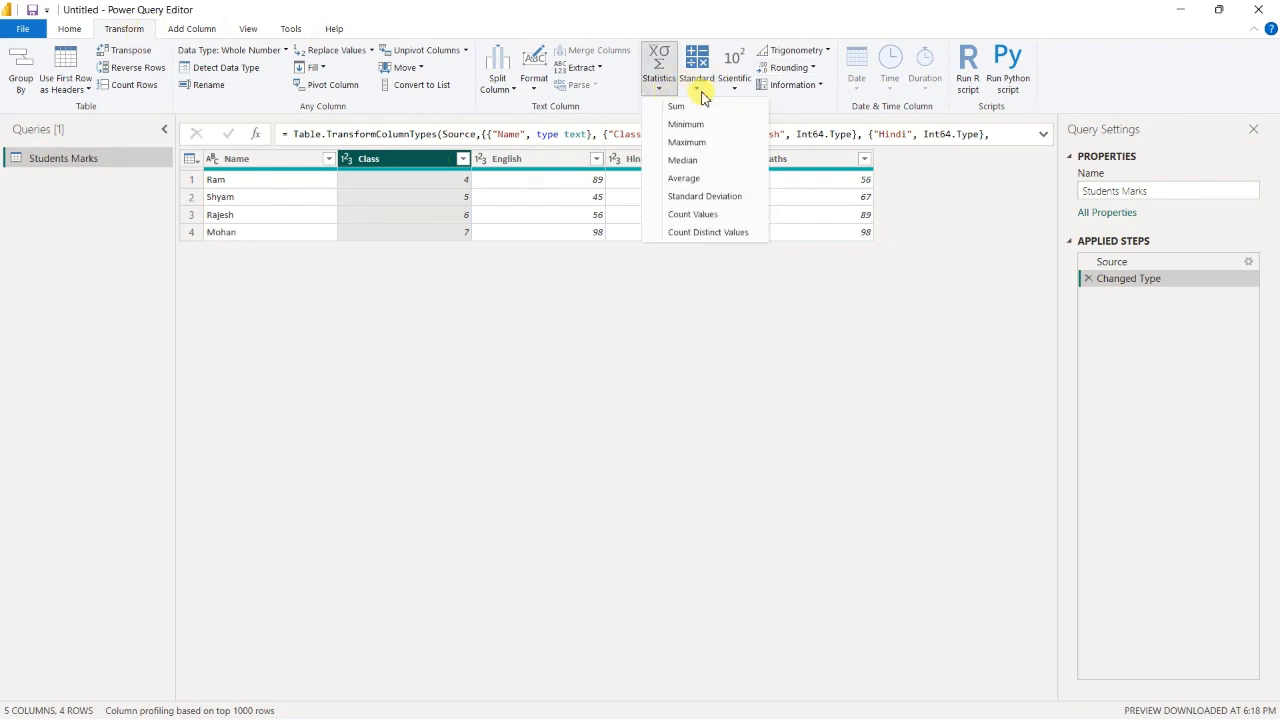
{"action": "left_click", "coordinate": [702, 90]}
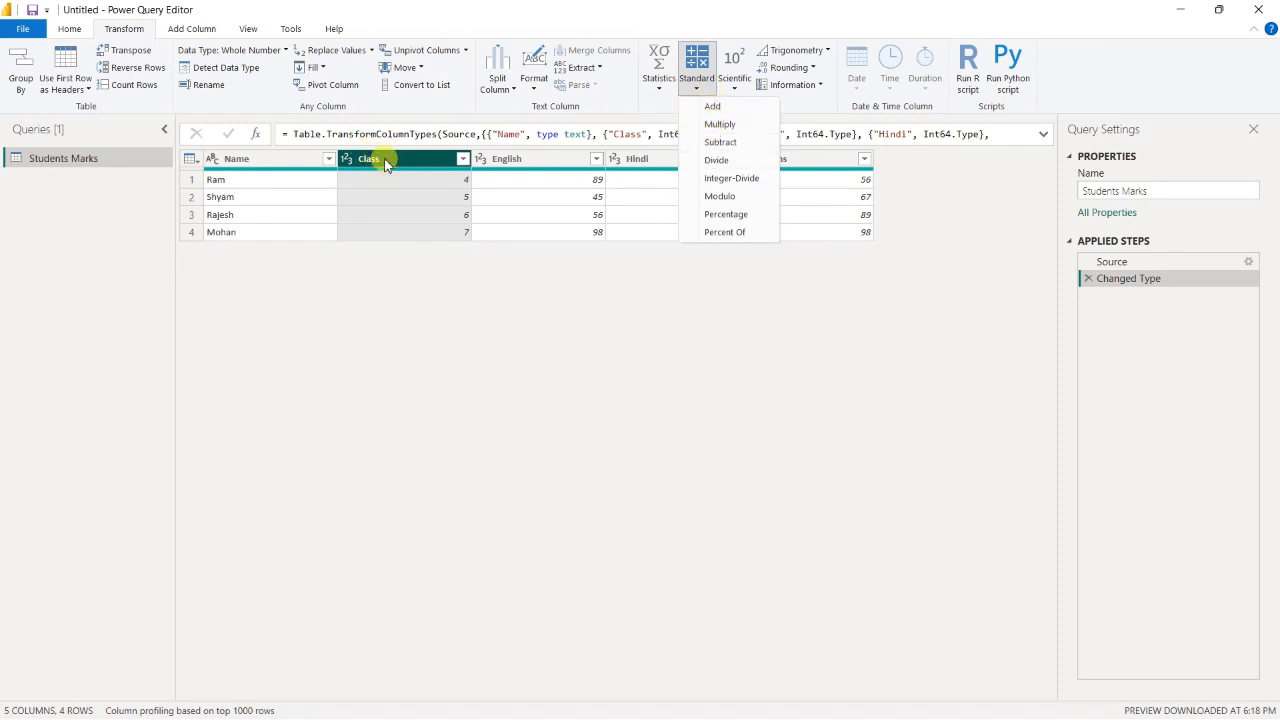
Step: Transform the English column into its average using the Statistics operations
{"action": "left_click", "coordinate": [527, 162]}
{"action": "left_click", "coordinate": [528, 164]}
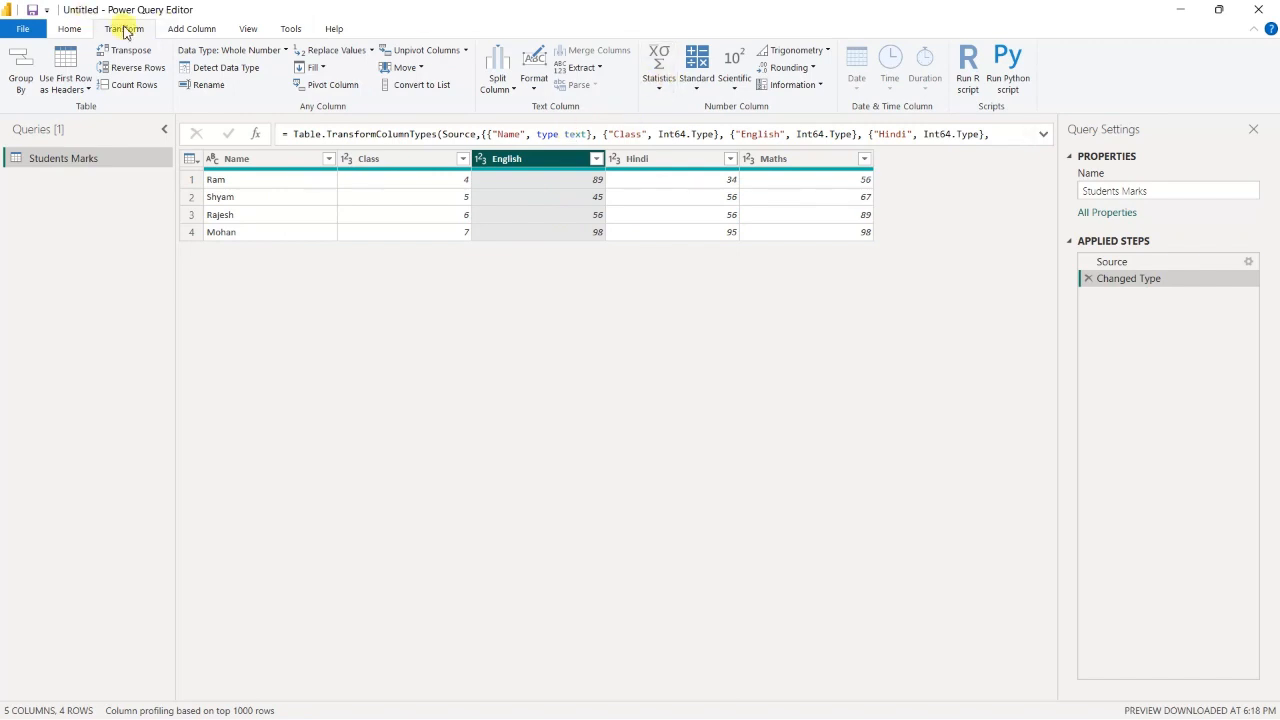
{"action": "left_click", "coordinate": [699, 86]}
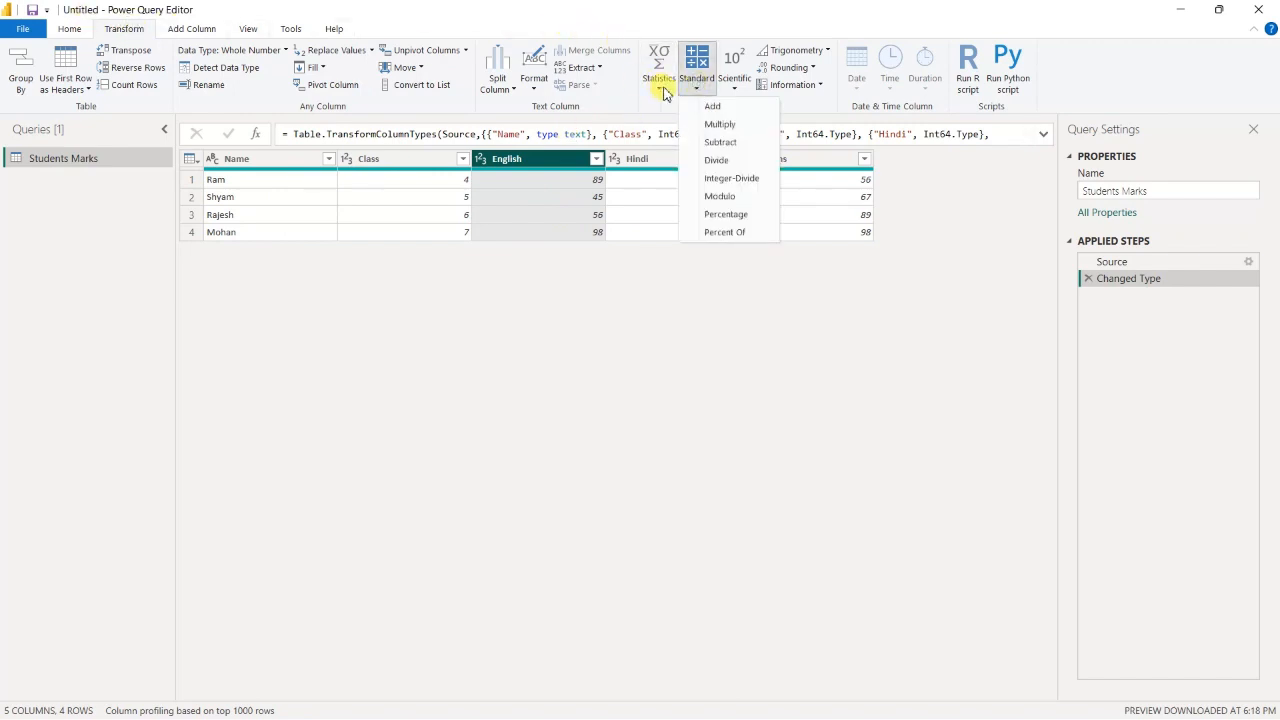
{"action": "left_click", "coordinate": [662, 88]}
{"action": "left_click", "coordinate": [693, 180]}
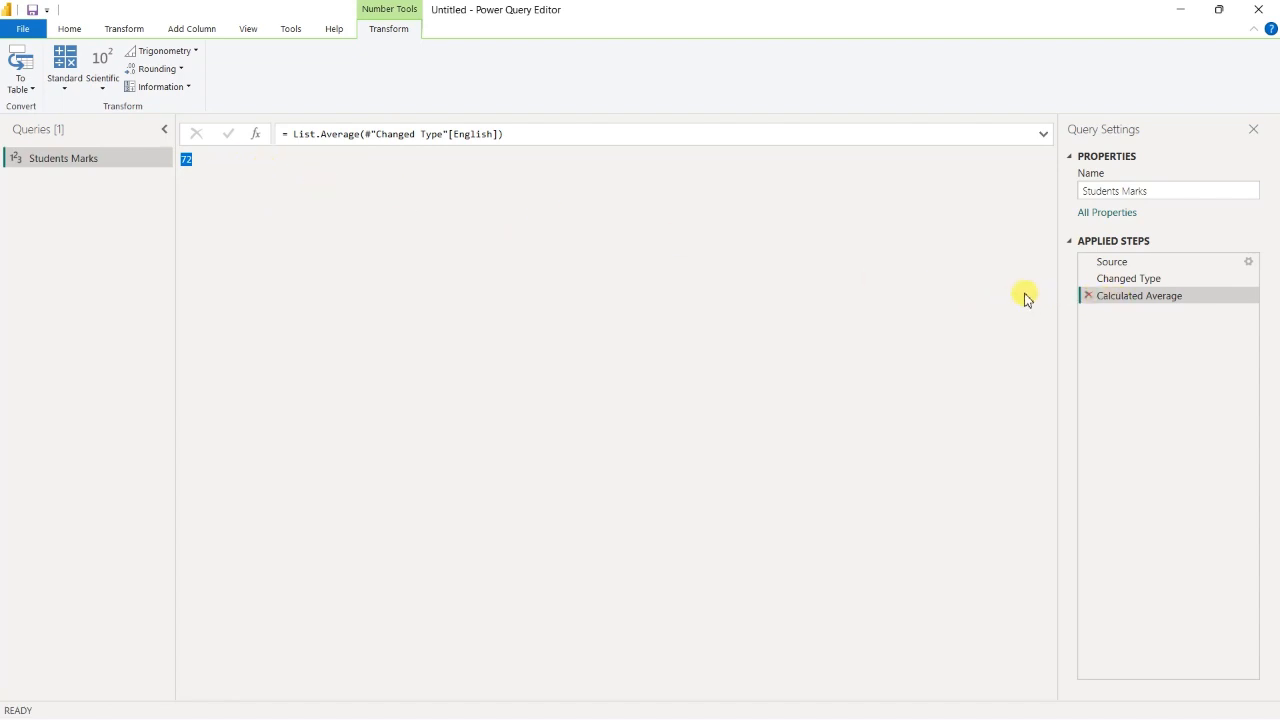
Step: Review the query at its Changed Type step and delete the average calculation from the applied steps
{"action": "left_click", "coordinate": [1105, 280]}
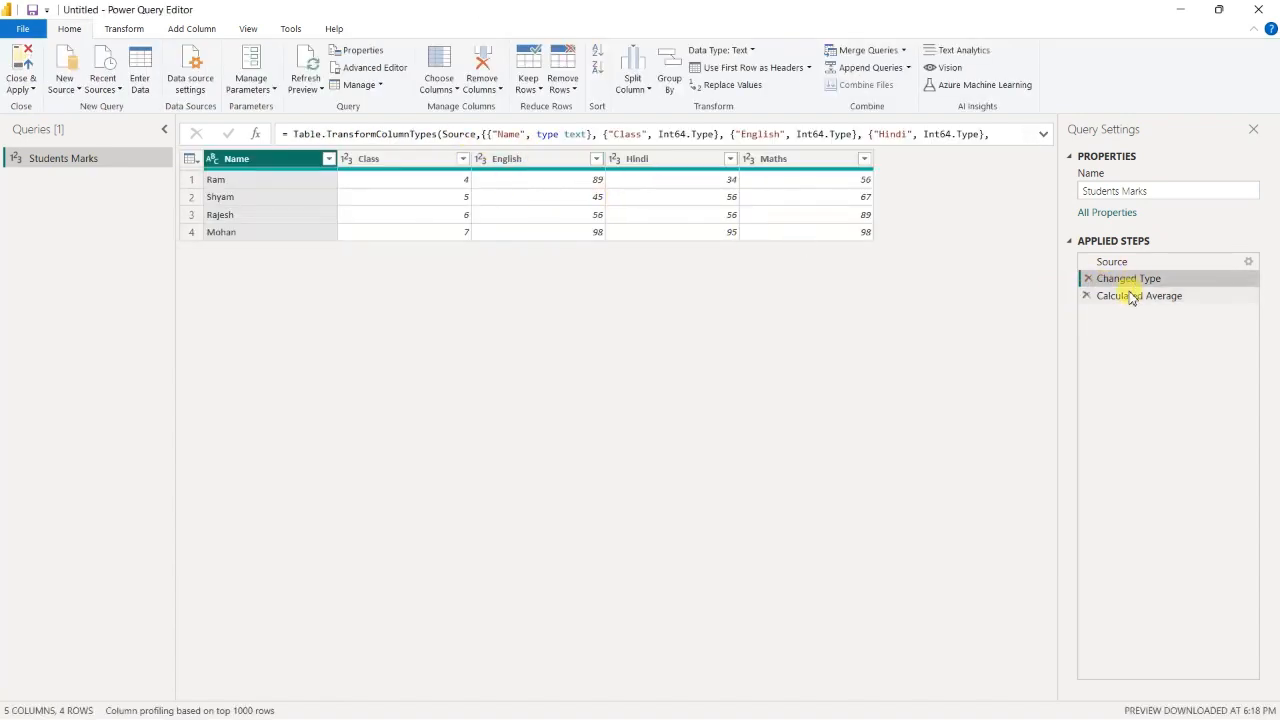
{"action": "left_click", "coordinate": [1132, 296]}
{"action": "left_click", "coordinate": [1086, 296]}
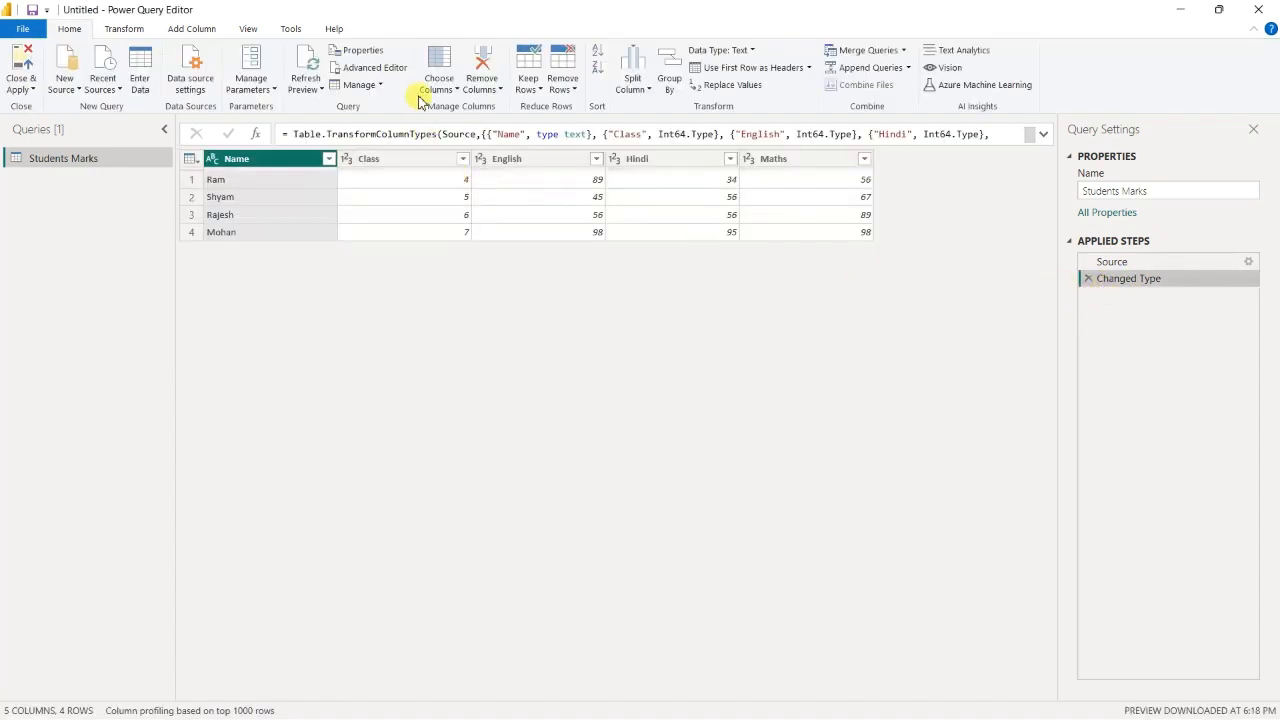
Step: Count the values in the Name column and remove that count from the applied steps
{"action": "left_click", "coordinate": [110, 32]}
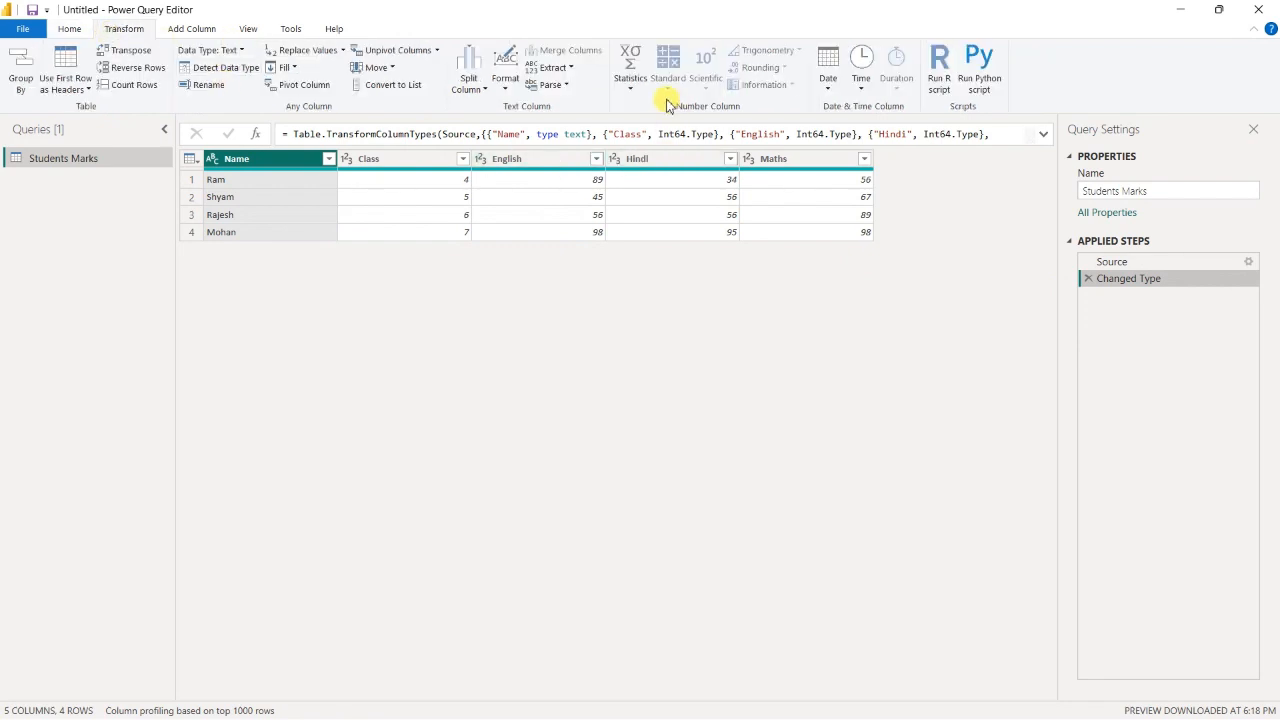
{"action": "left_click", "coordinate": [631, 80]}
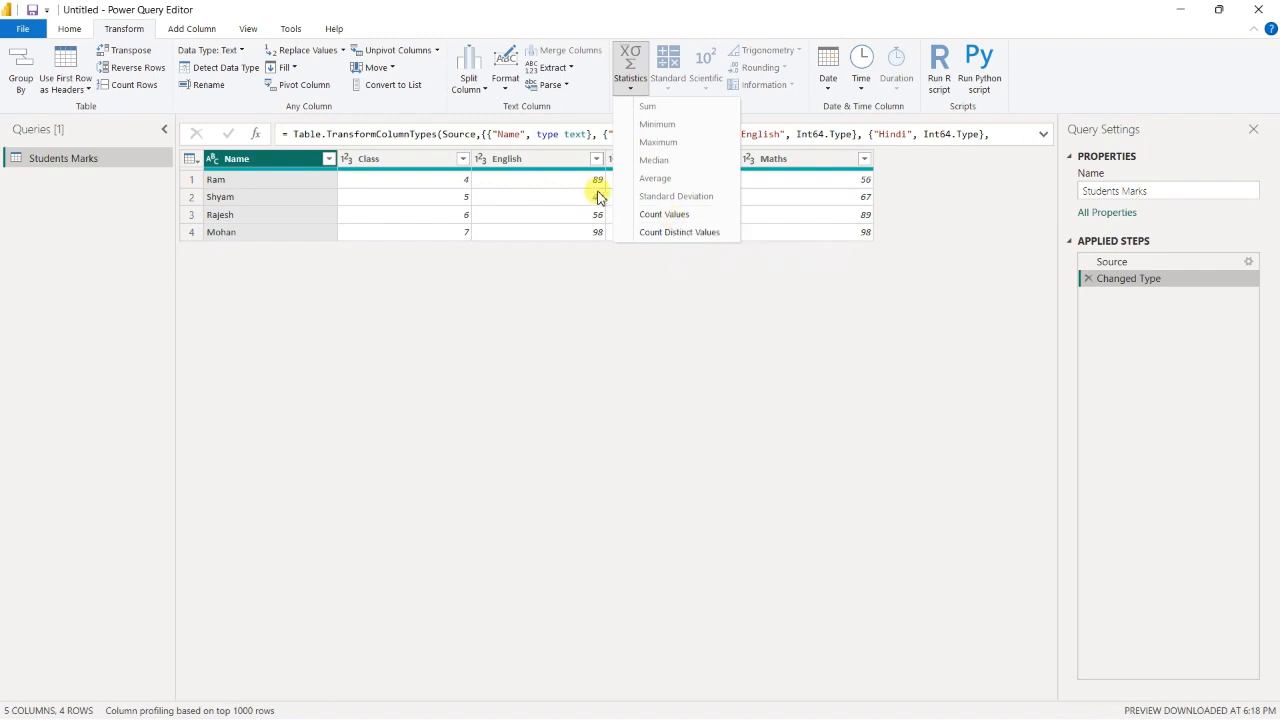
{"action": "left_click", "coordinate": [444, 170]}
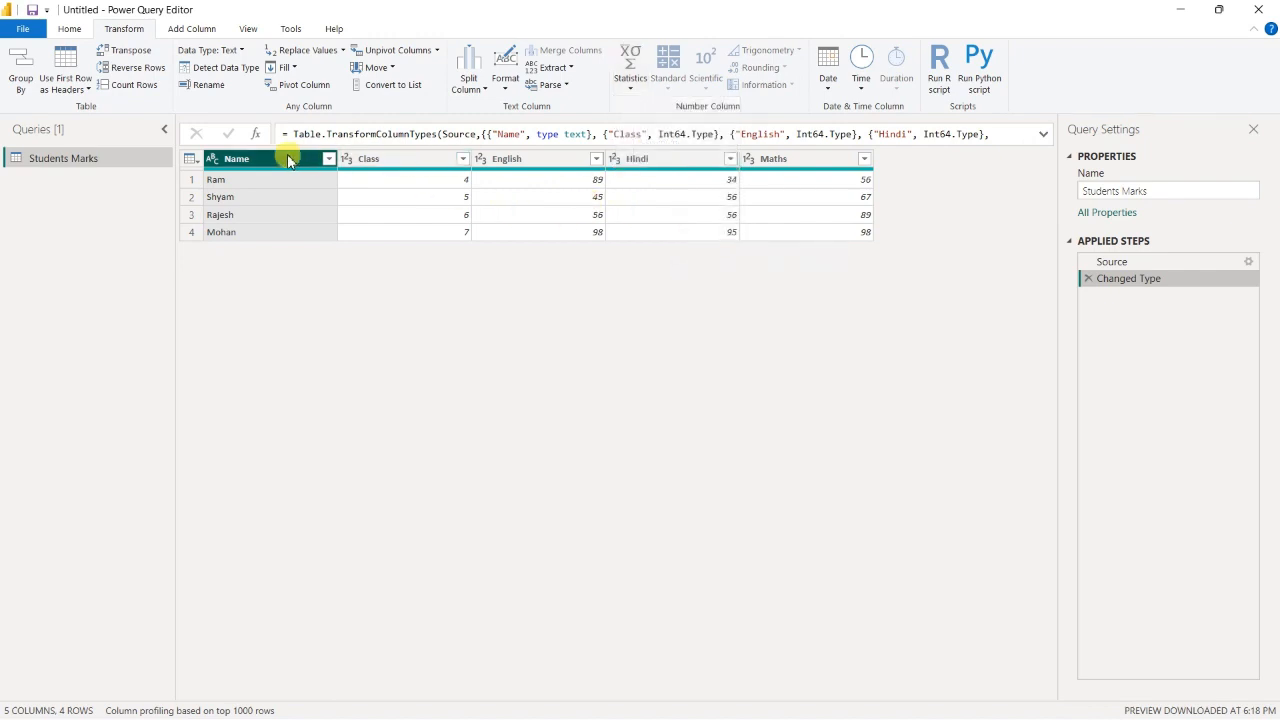
{"action": "left_click", "coordinate": [631, 80]}
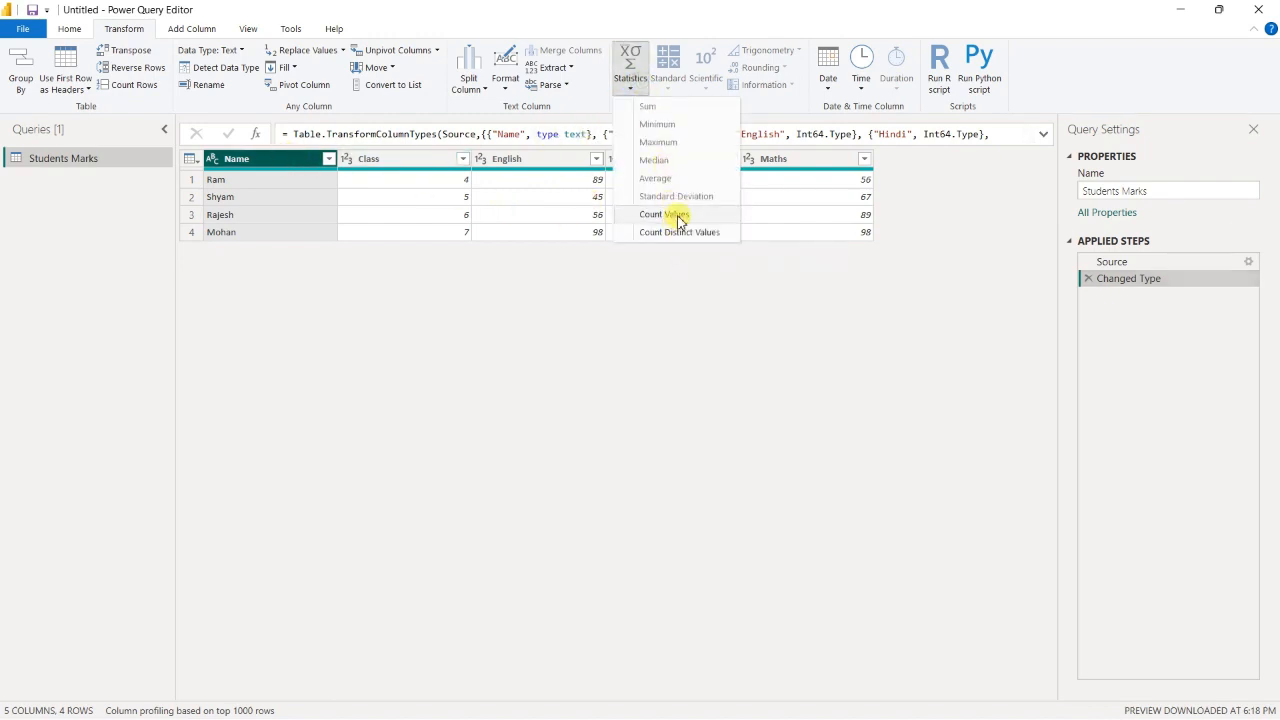
{"action": "left_click", "coordinate": [677, 214]}
{"action": "left_click", "coordinate": [224, 157]}
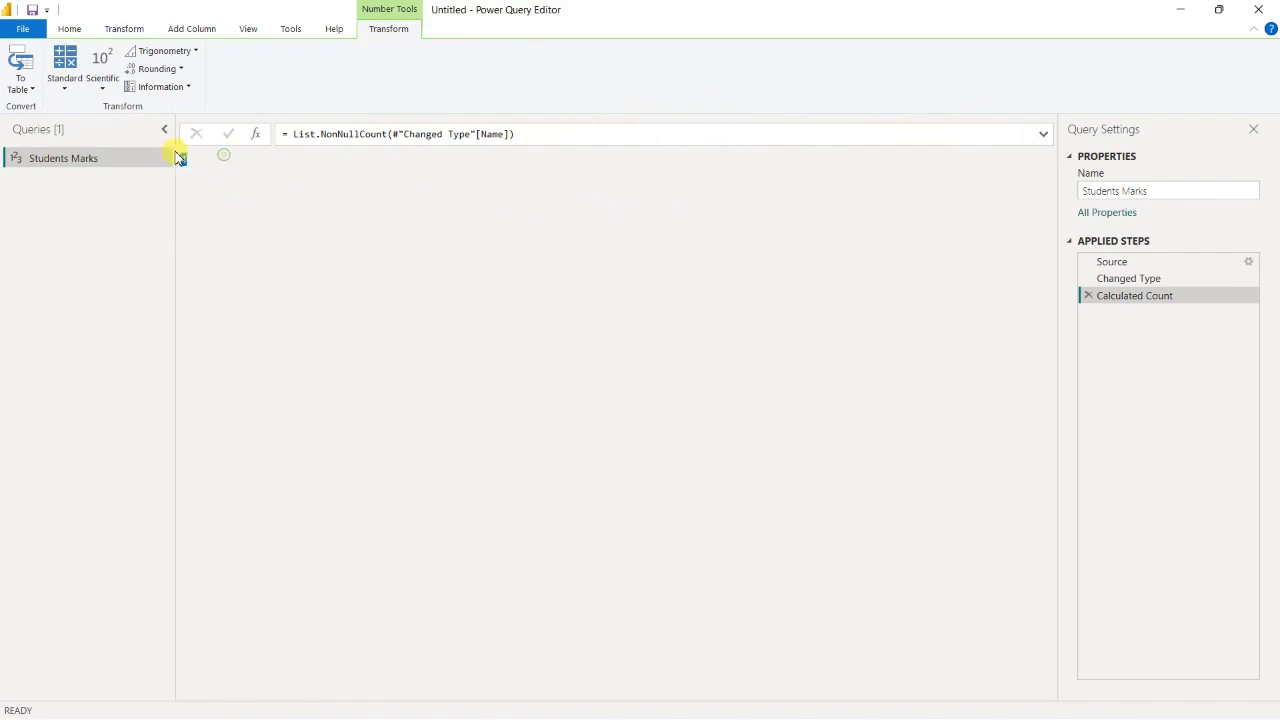
{"action": "left_click", "coordinate": [1088, 296]}
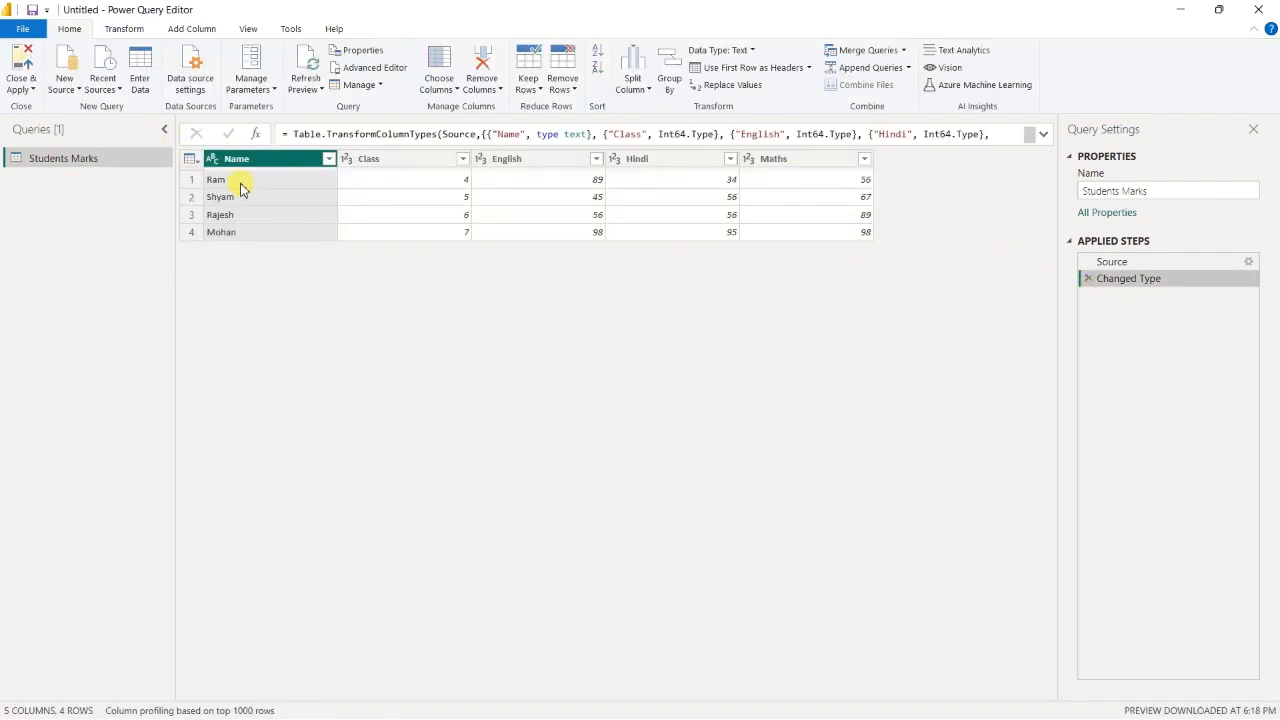
Step: Add 5 to every value in the English column with the Standard Add transform, and delete that applied step
{"action": "left_click", "coordinate": [370, 162]}
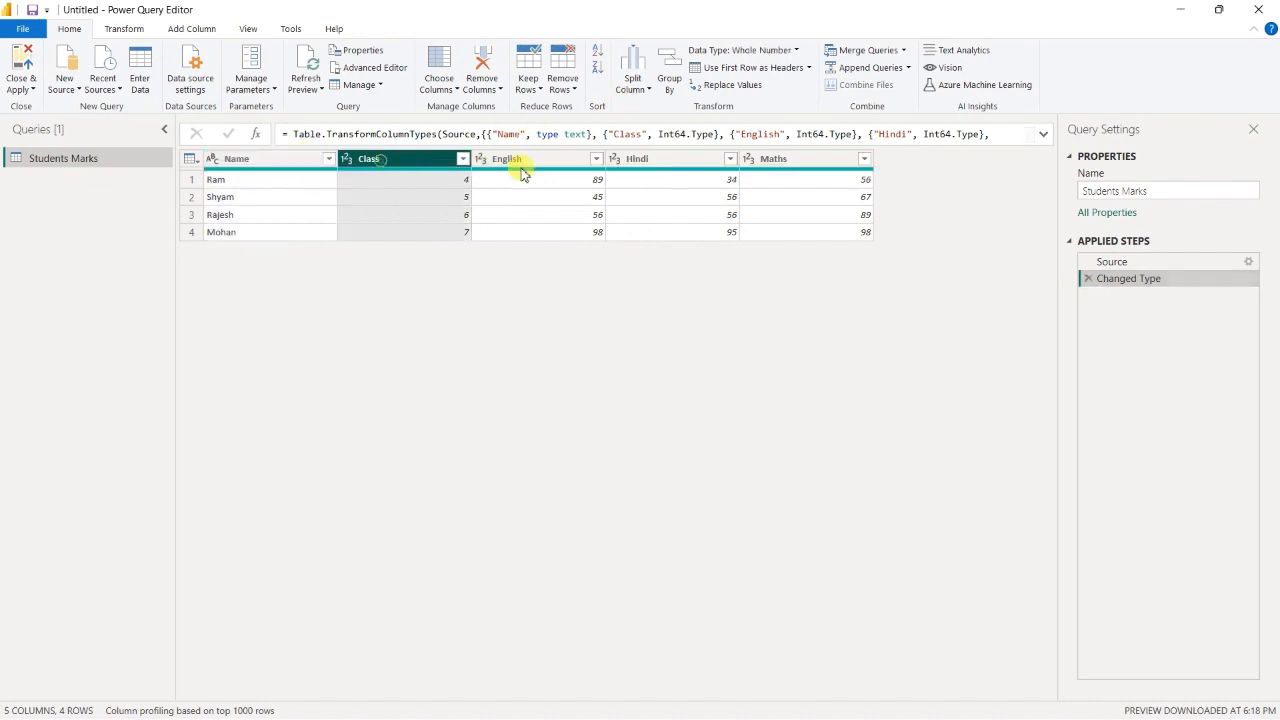
{"action": "left_click", "coordinate": [560, 163]}
{"action": "left_click", "coordinate": [122, 29]}
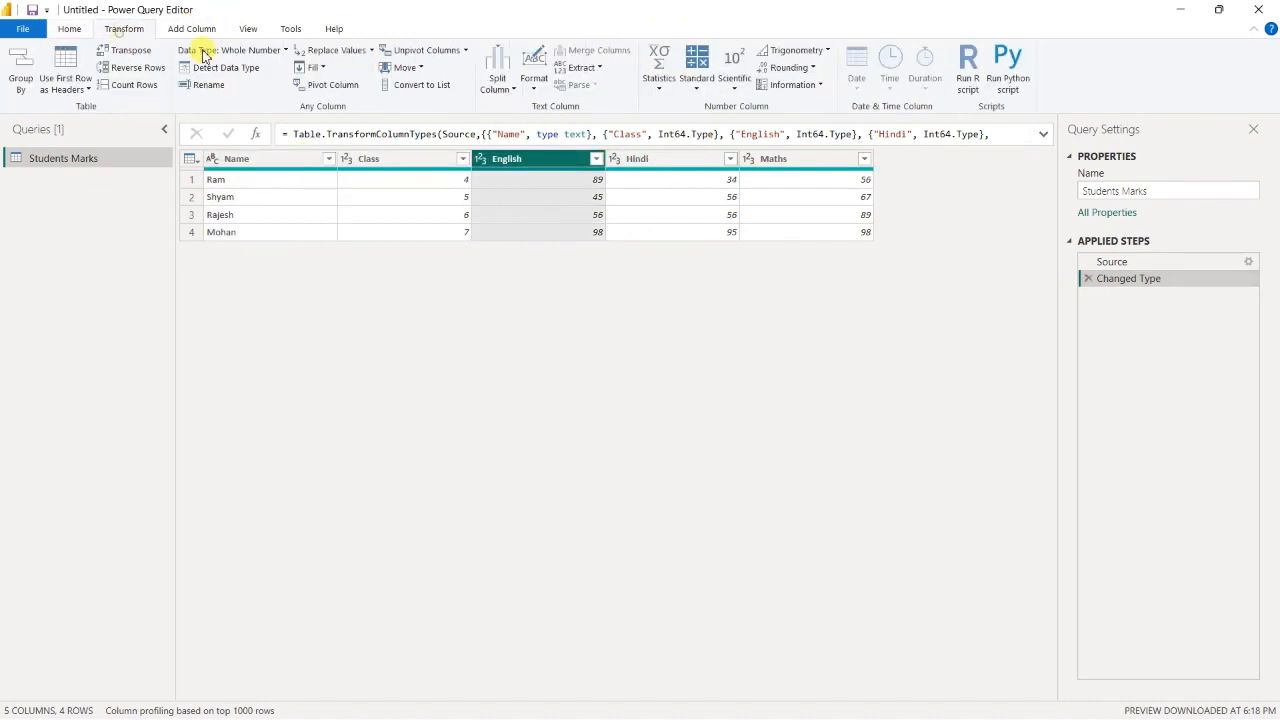
{"action": "left_click", "coordinate": [699, 86]}
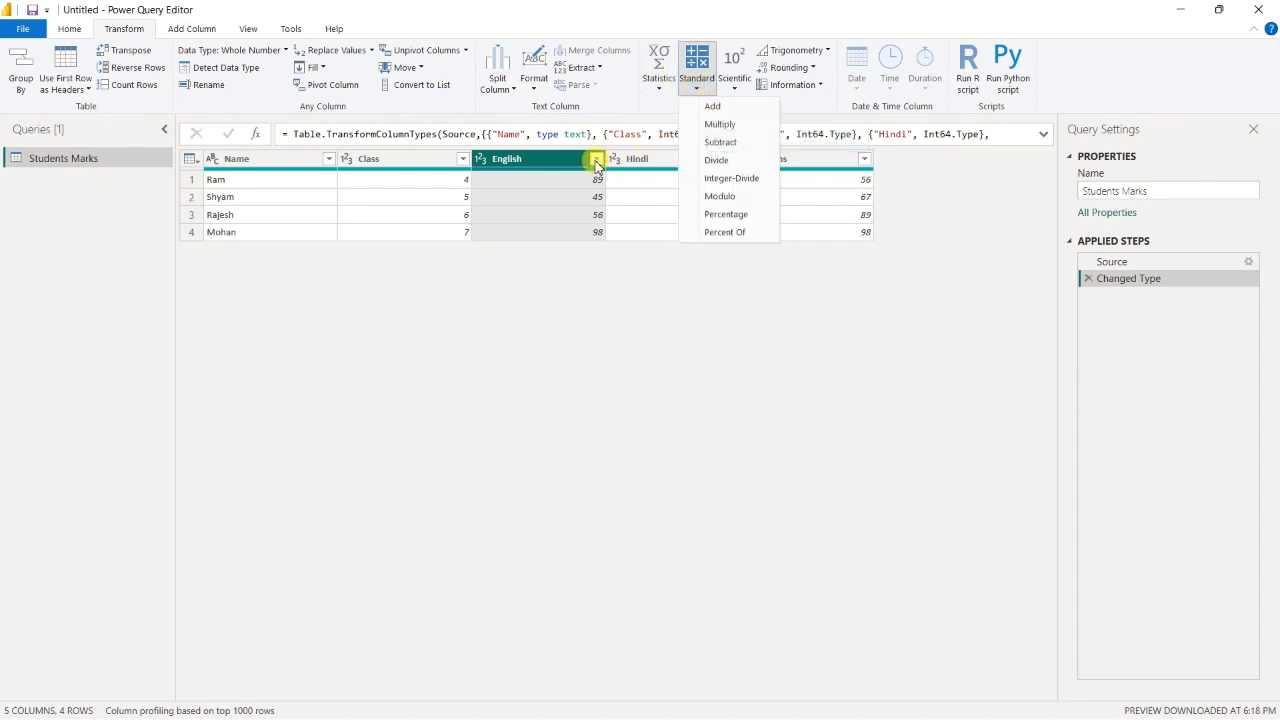
{"action": "left_click", "coordinate": [712, 108]}
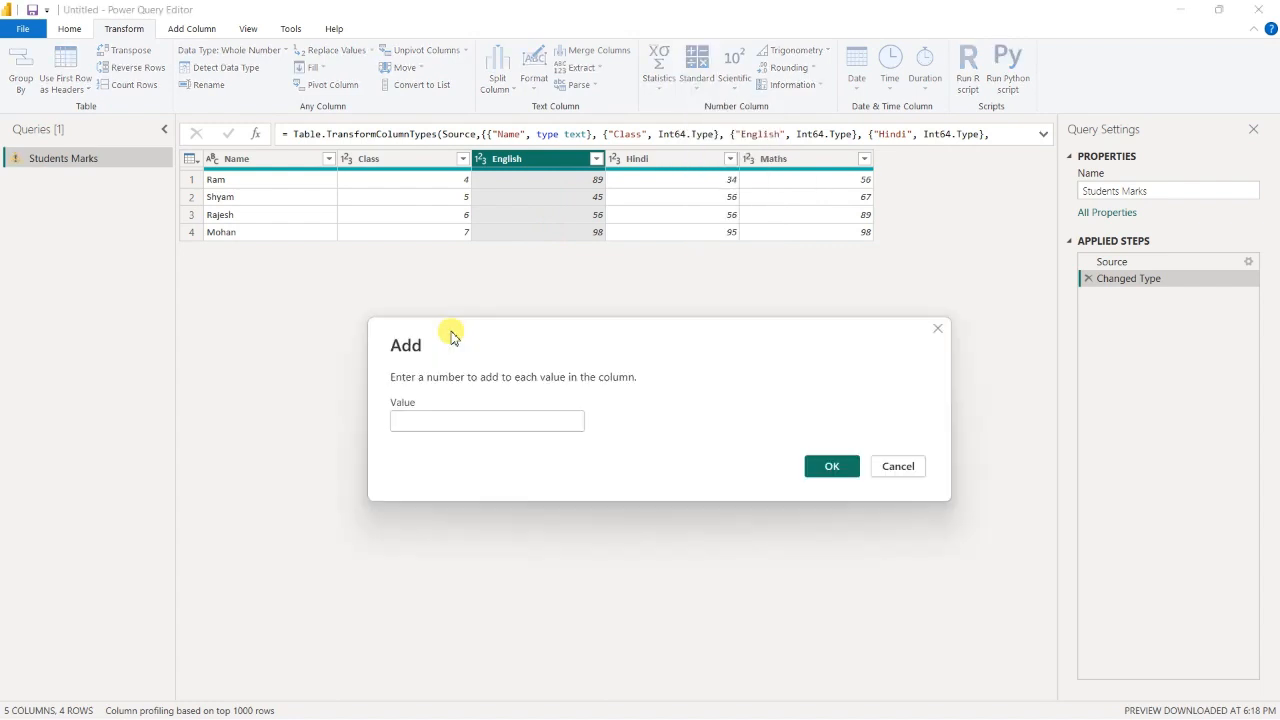
{"action": "left_click", "coordinate": [507, 421]}
{"action": "type", "text": "5"}
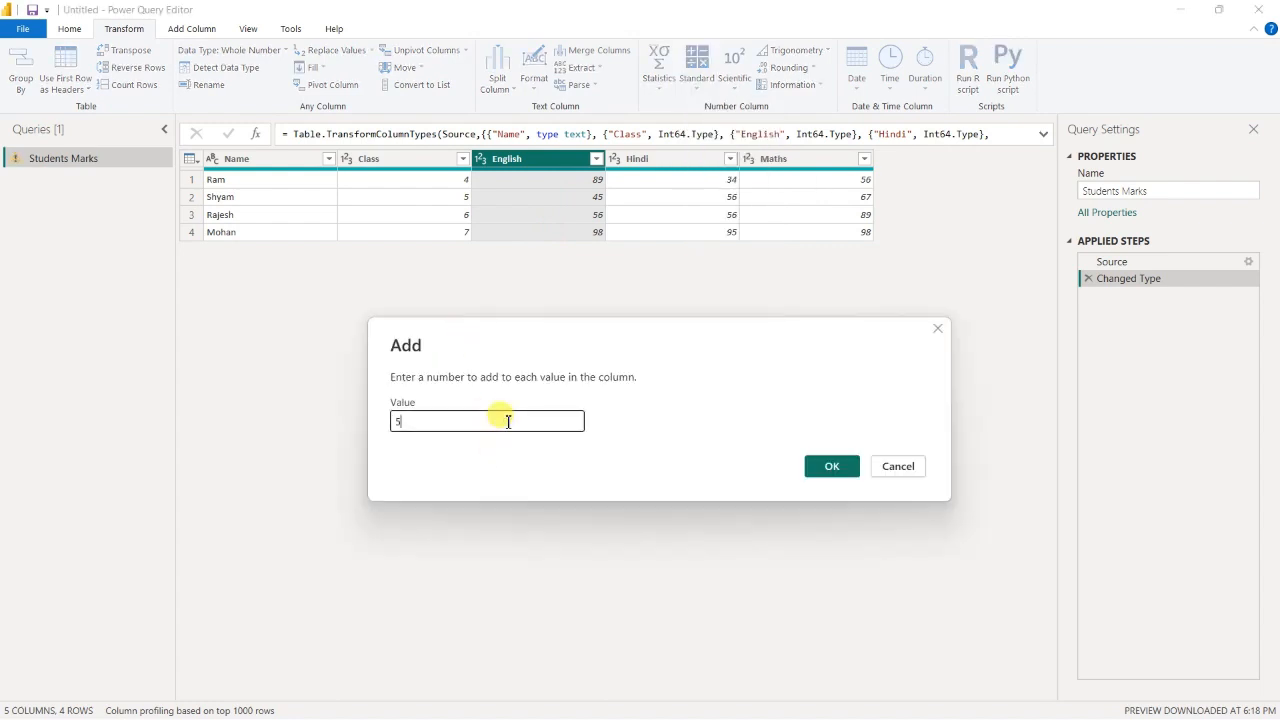
{"action": "left_click", "coordinate": [829, 466]}
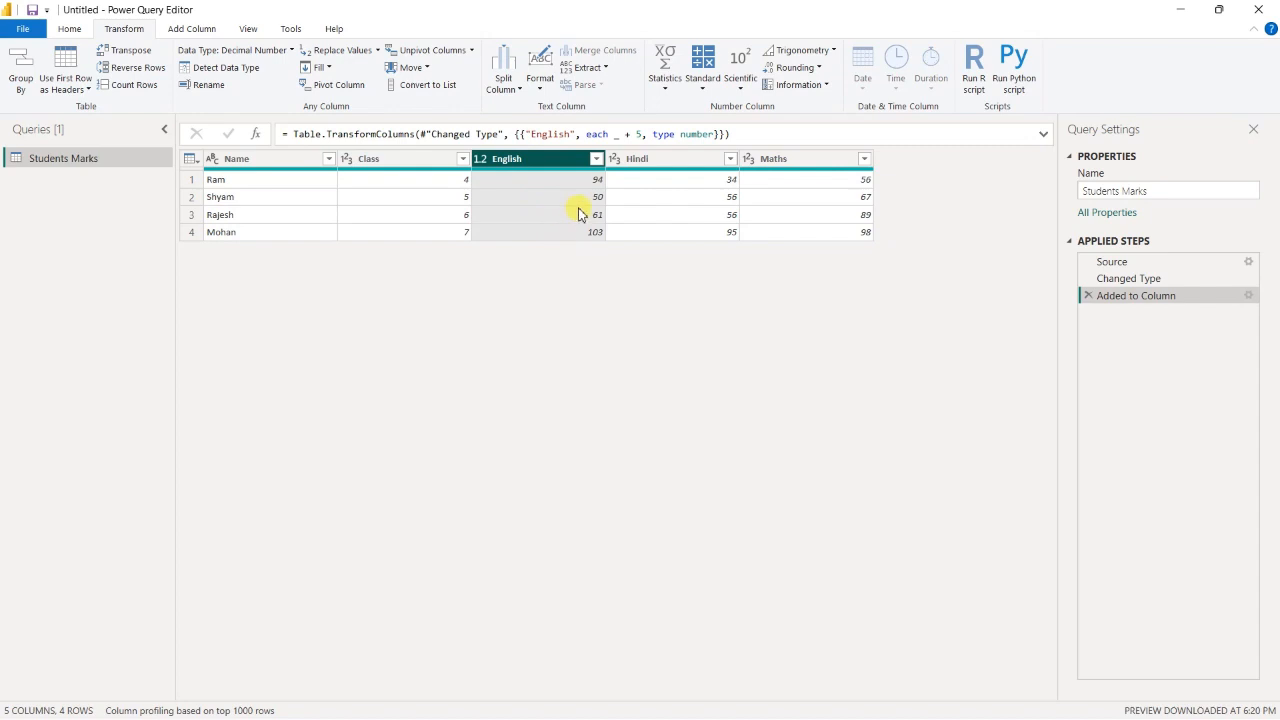
{"action": "left_click", "coordinate": [1088, 296]}
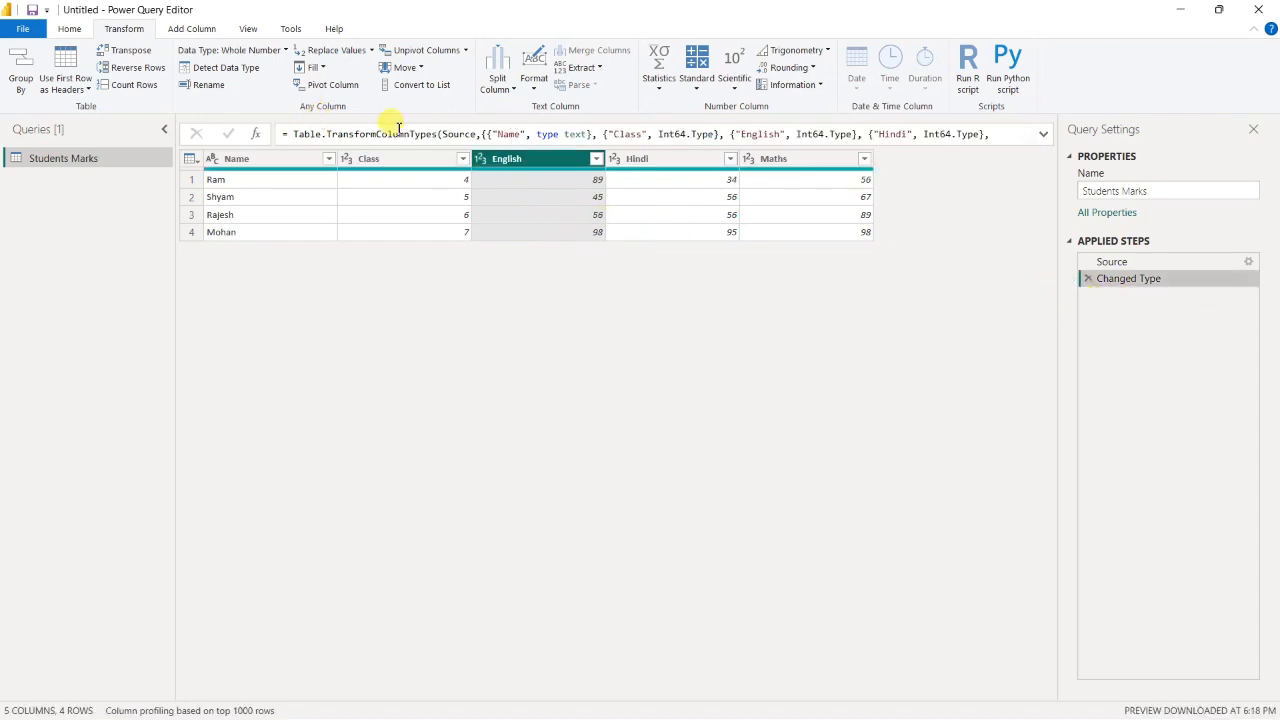
Step: Add a new column that sums the English, Hindi and Maths columns for each row using the Statistics operations
{"action": "left_click", "coordinate": [208, 30]}
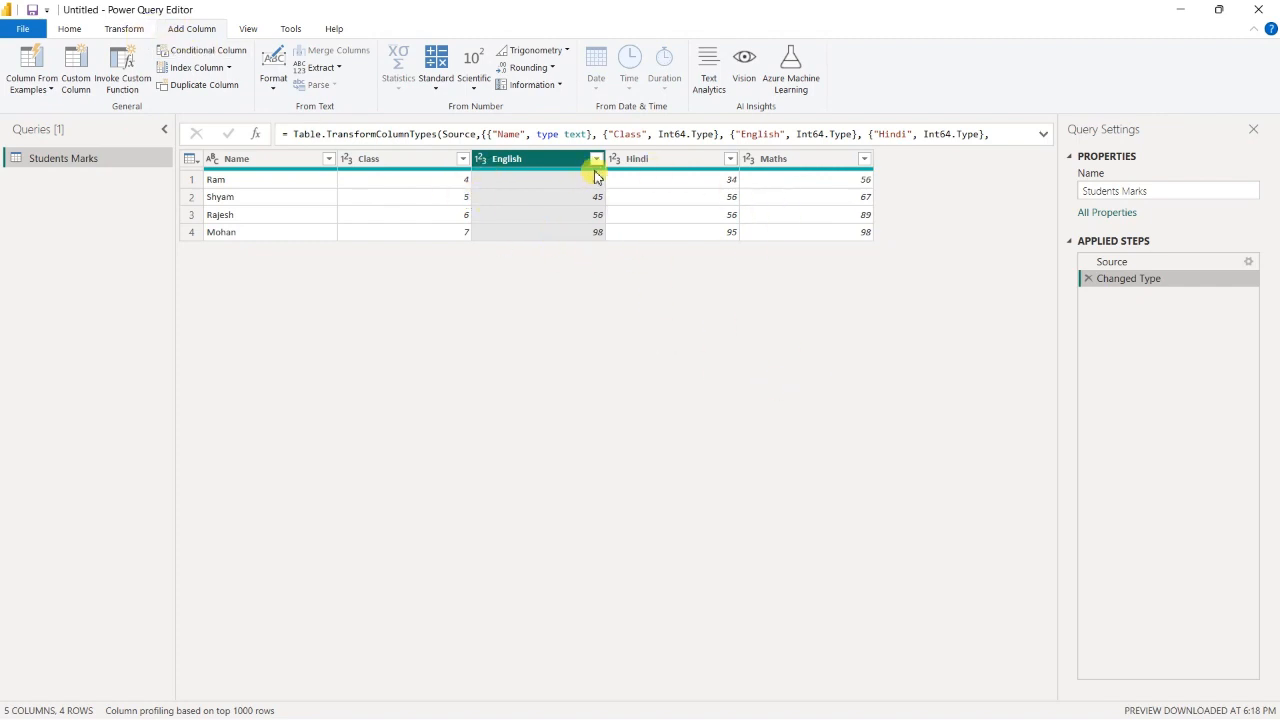
{"action": "left_click", "coordinate": [672, 158]}
{"action": "left_click", "coordinate": [771, 158]}
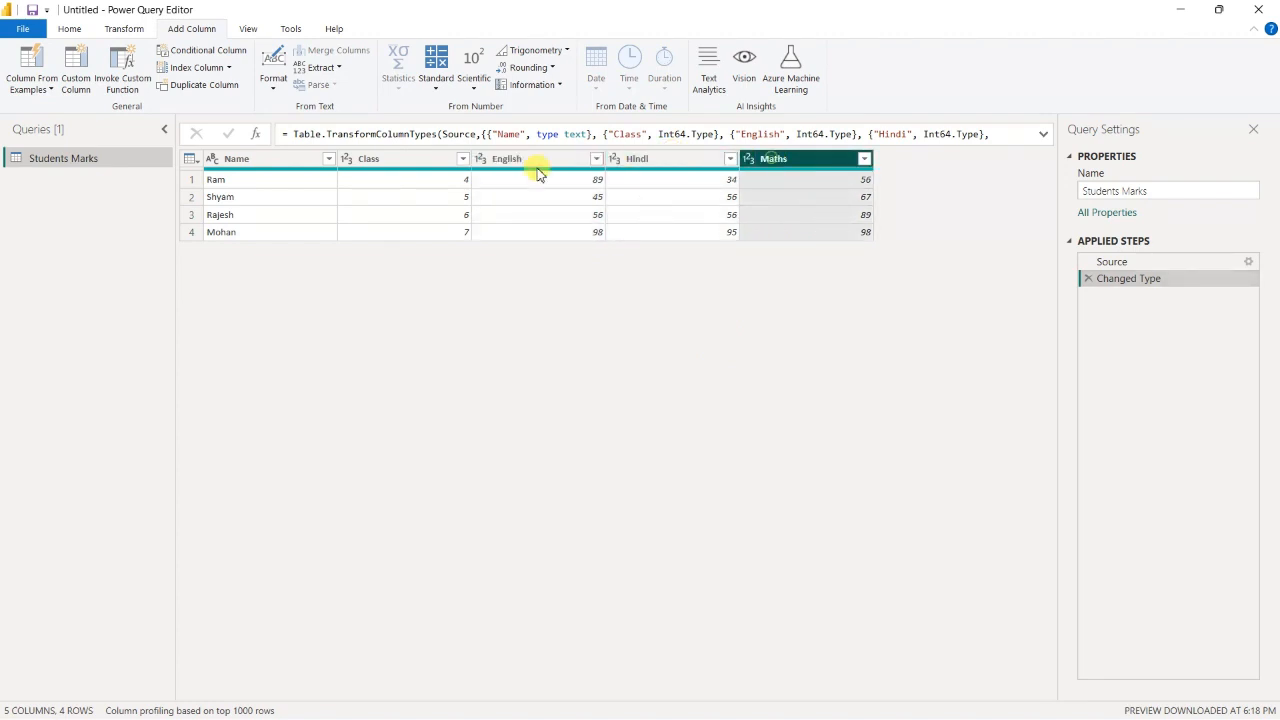
{"action": "left_click", "coordinate": [543, 158]}
{"action": "left_click", "coordinate": [651, 158]}
{"action": "left_click", "coordinate": [766, 158]}
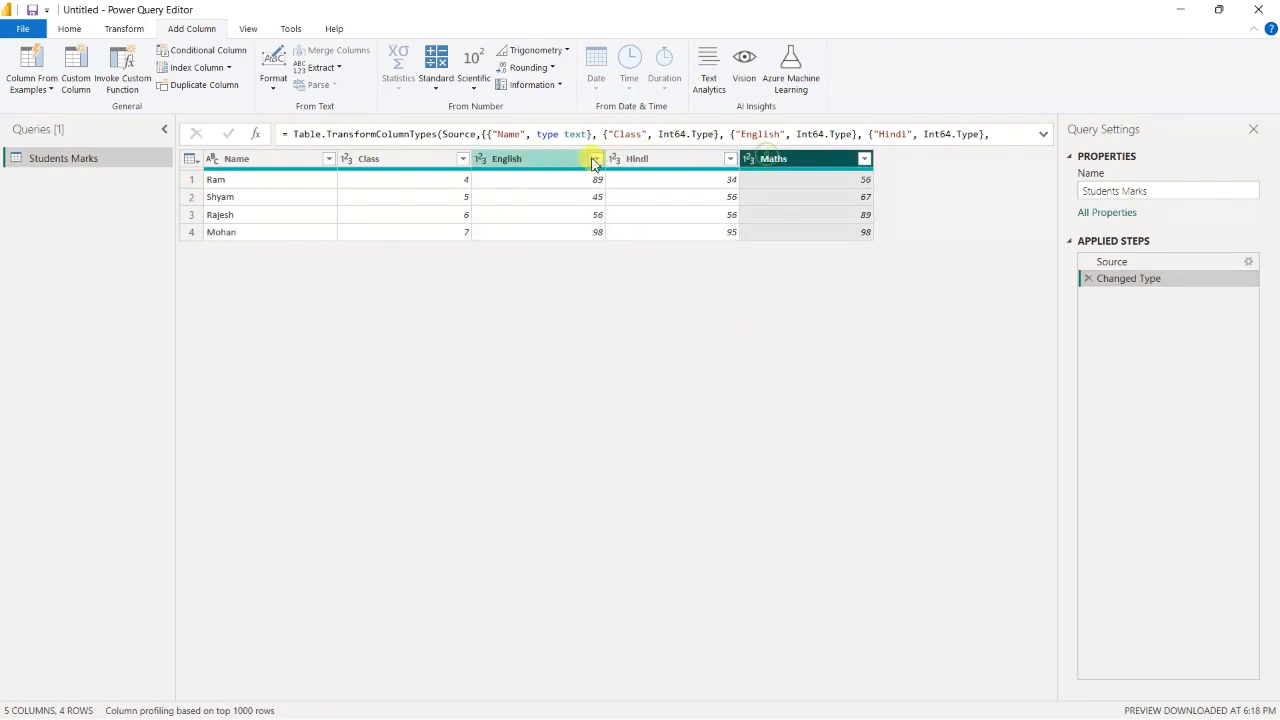
{"action": "left_click", "coordinate": [568, 160]}
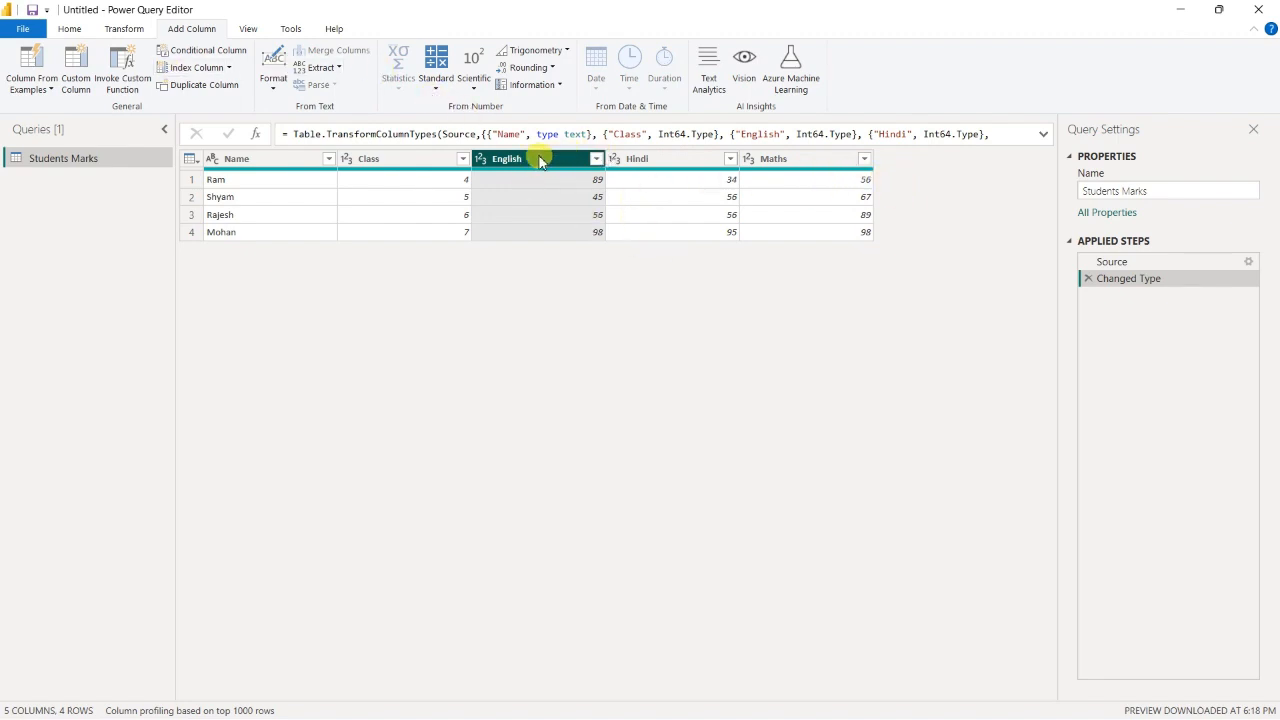
{"action": "left_click", "coordinate": [652, 158], "text": "ctrl"}
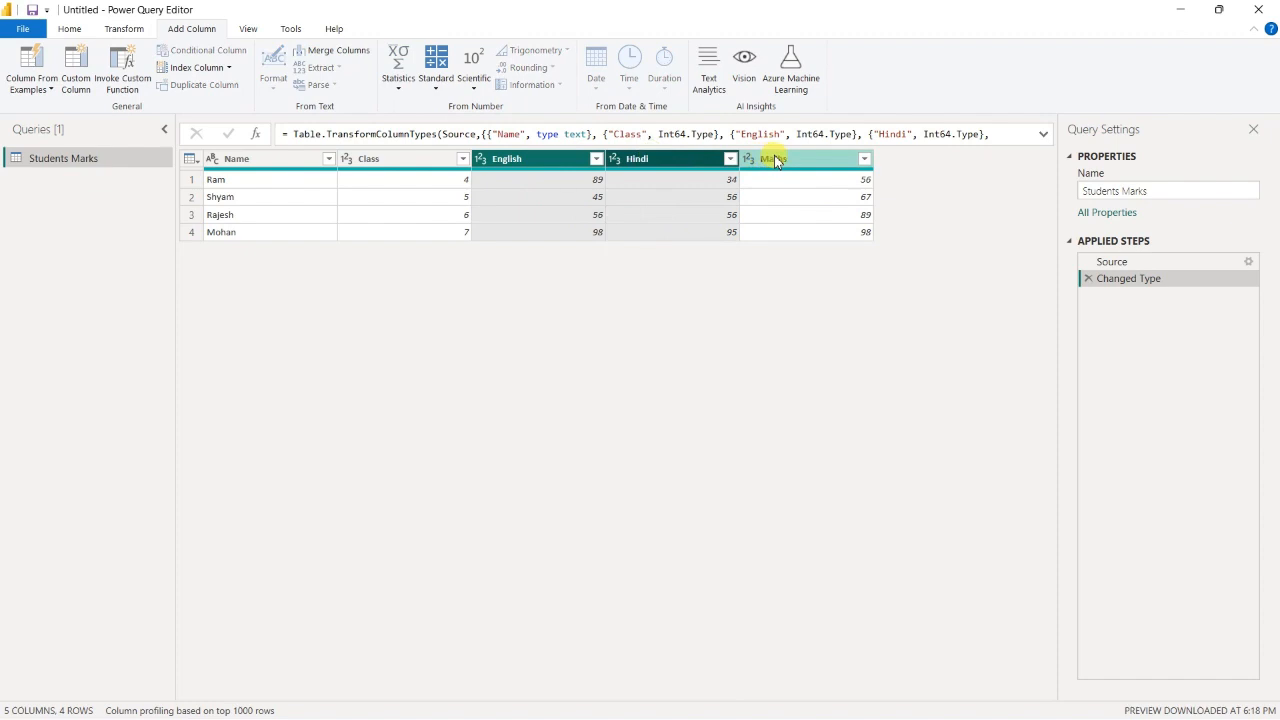
{"action": "left_click", "coordinate": [771, 157], "text": "ctrl"}
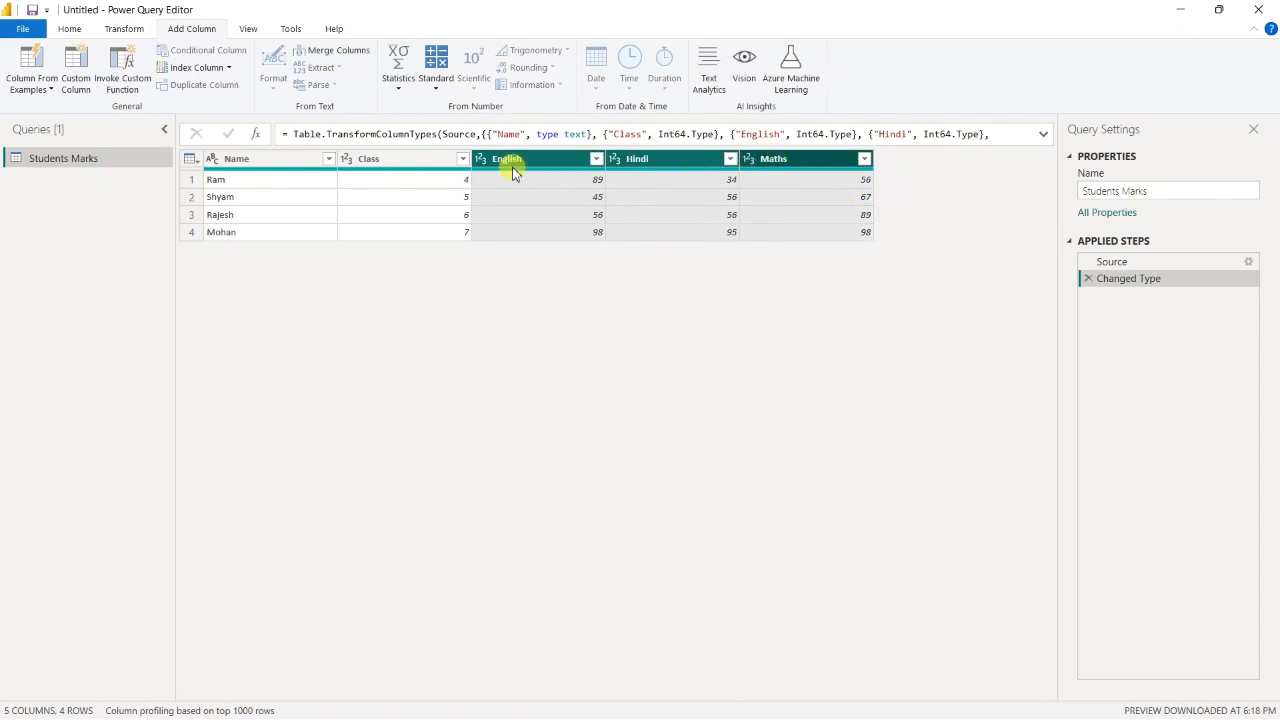
{"action": "left_click", "coordinate": [397, 90]}
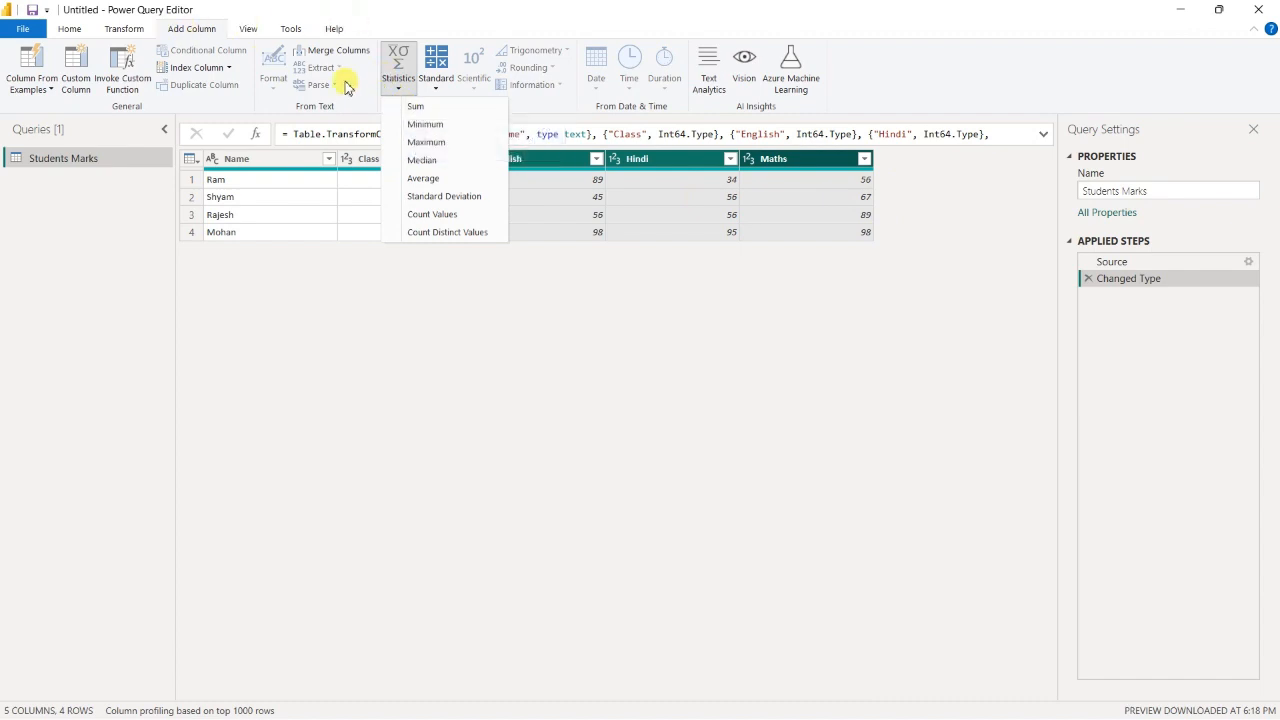
{"action": "left_click", "coordinate": [415, 108]}
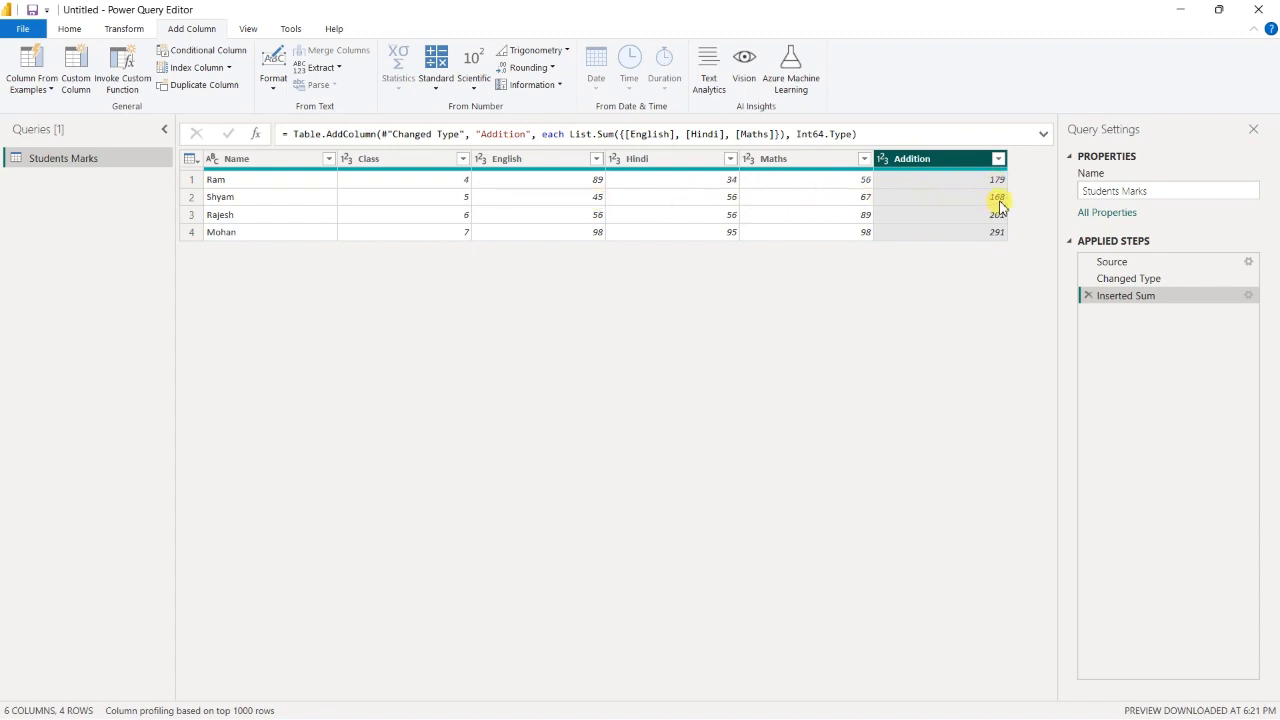
Step: Rename the Addition column to Total
{"action": "double_click", "coordinate": [916, 155]}
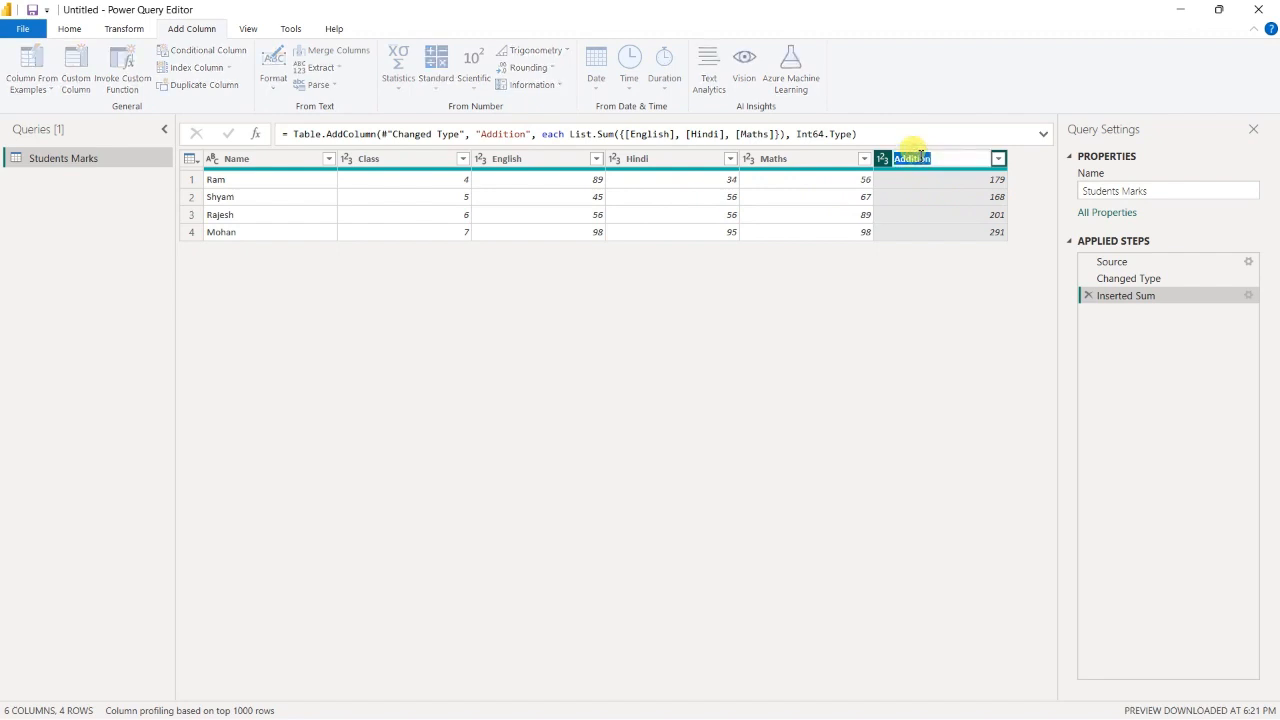
{"action": "type", "text": "Total"}
{"action": "key", "text": "Return"}
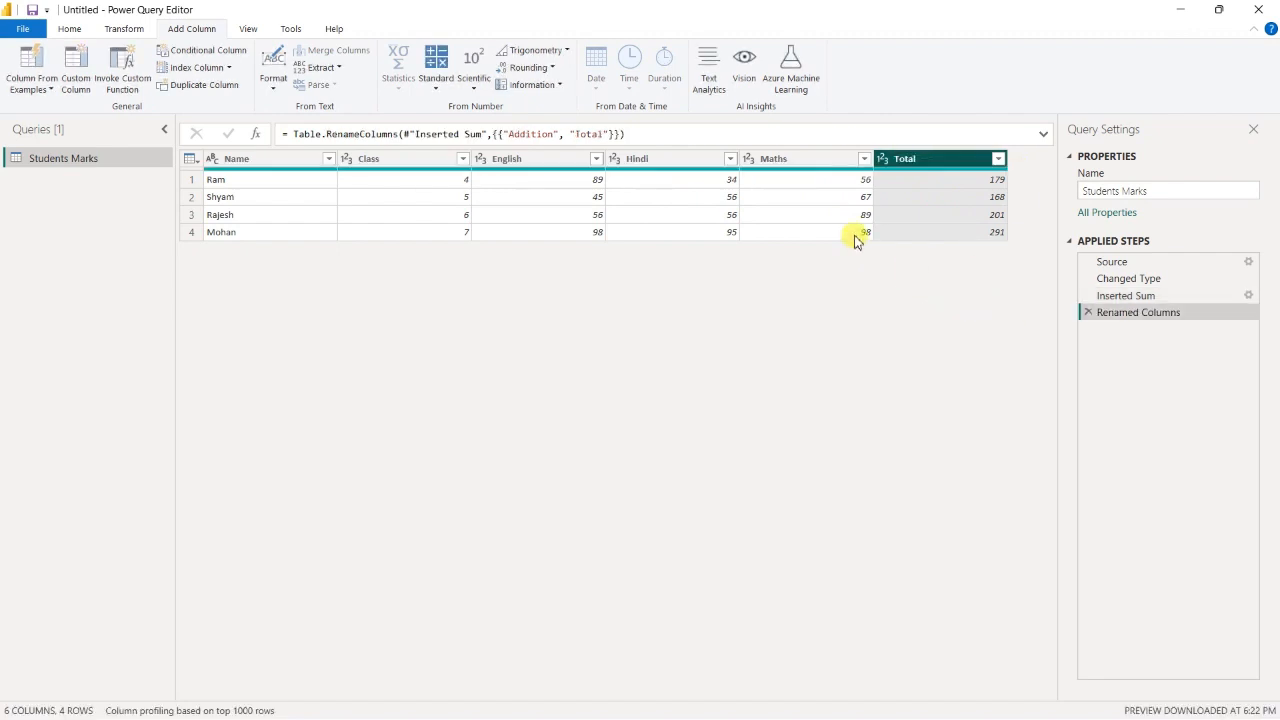
Step: Add a new column that subtracts the Maths column from the Total column using the Standard operations
{"action": "left_click", "coordinate": [513, 158]}
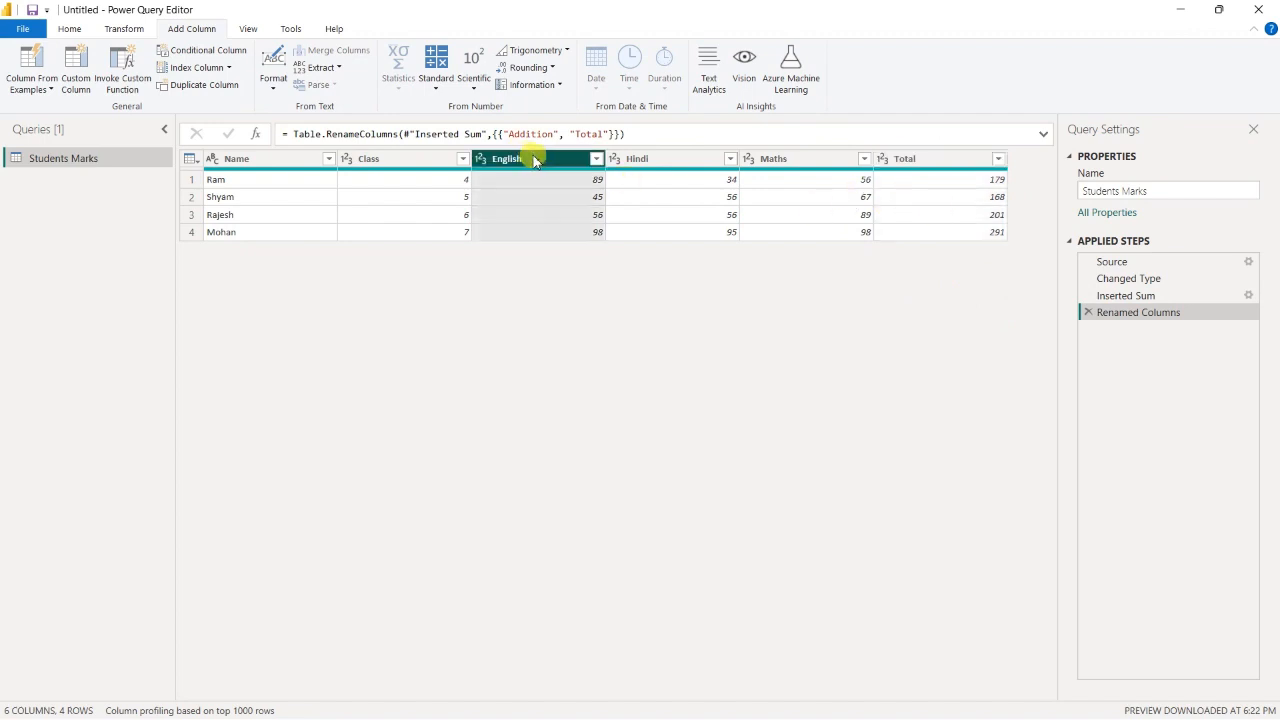
{"action": "left_click", "coordinate": [883, 159]}
{"action": "left_click", "coordinate": [850, 197]}
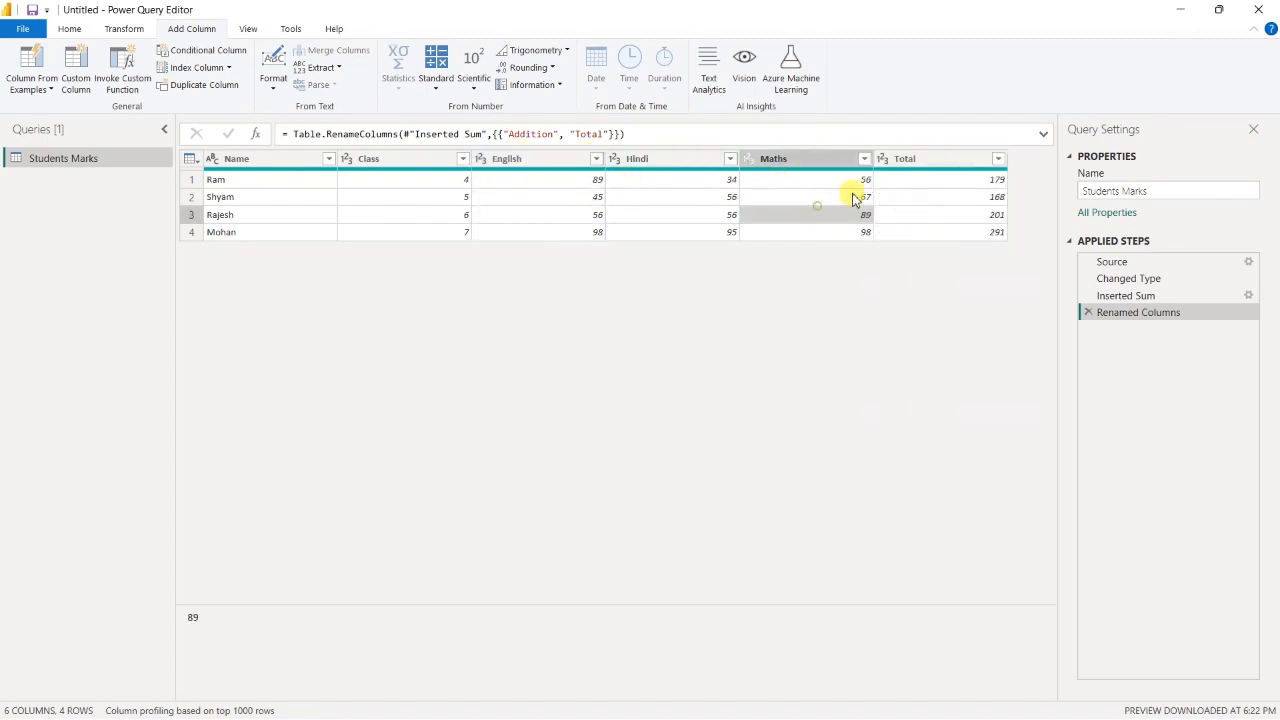
{"action": "left_click", "coordinate": [910, 160]}
{"action": "left_click", "coordinate": [543, 158]}
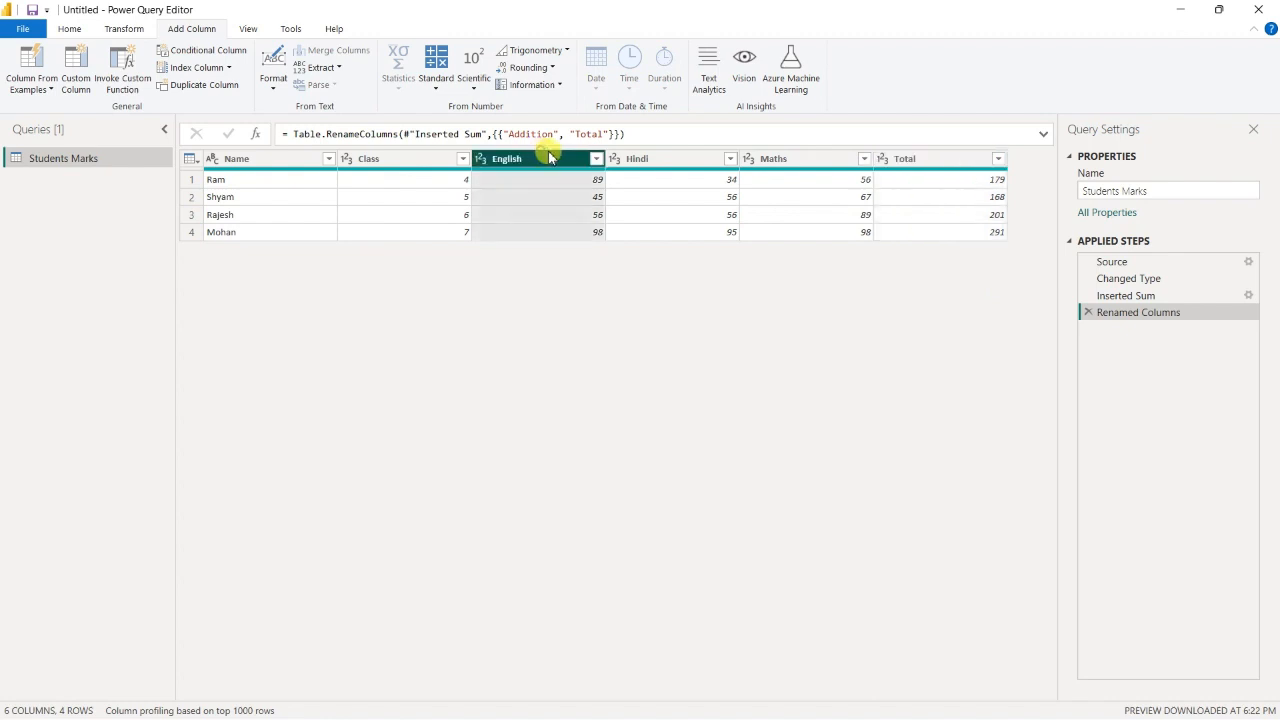
{"action": "left_click", "coordinate": [662, 158]}
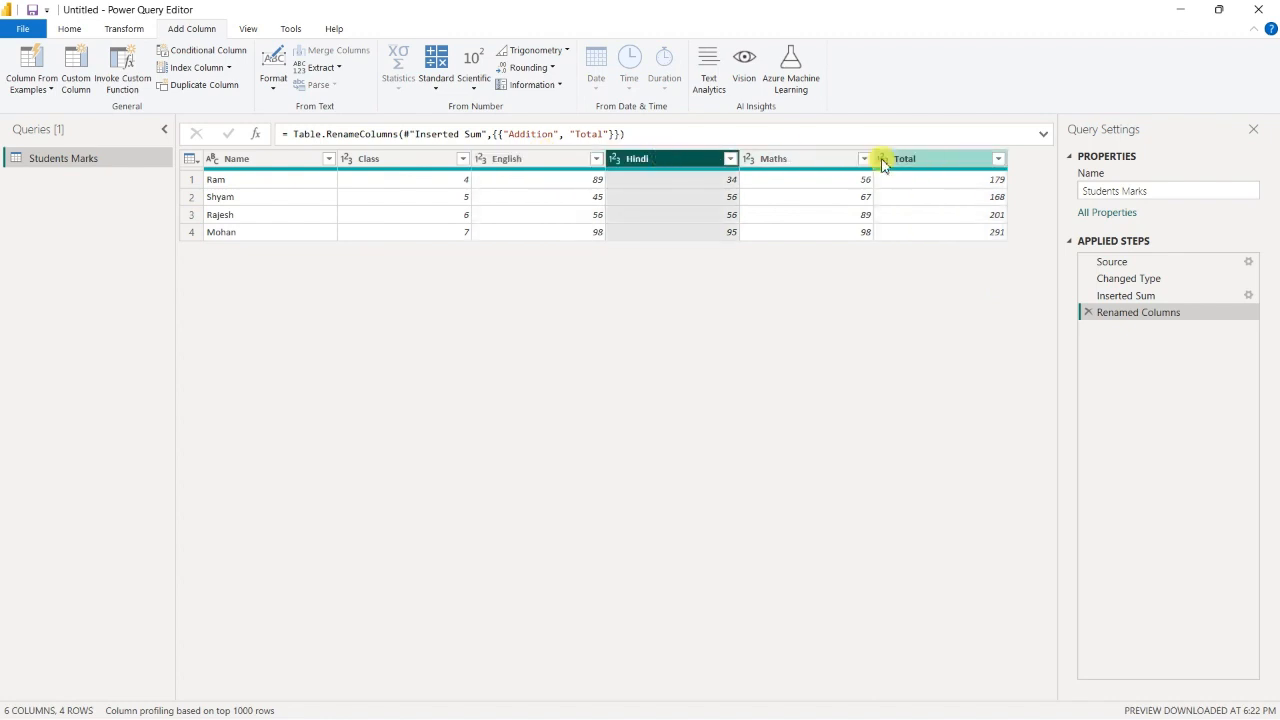
{"action": "left_click", "coordinate": [932, 162]}
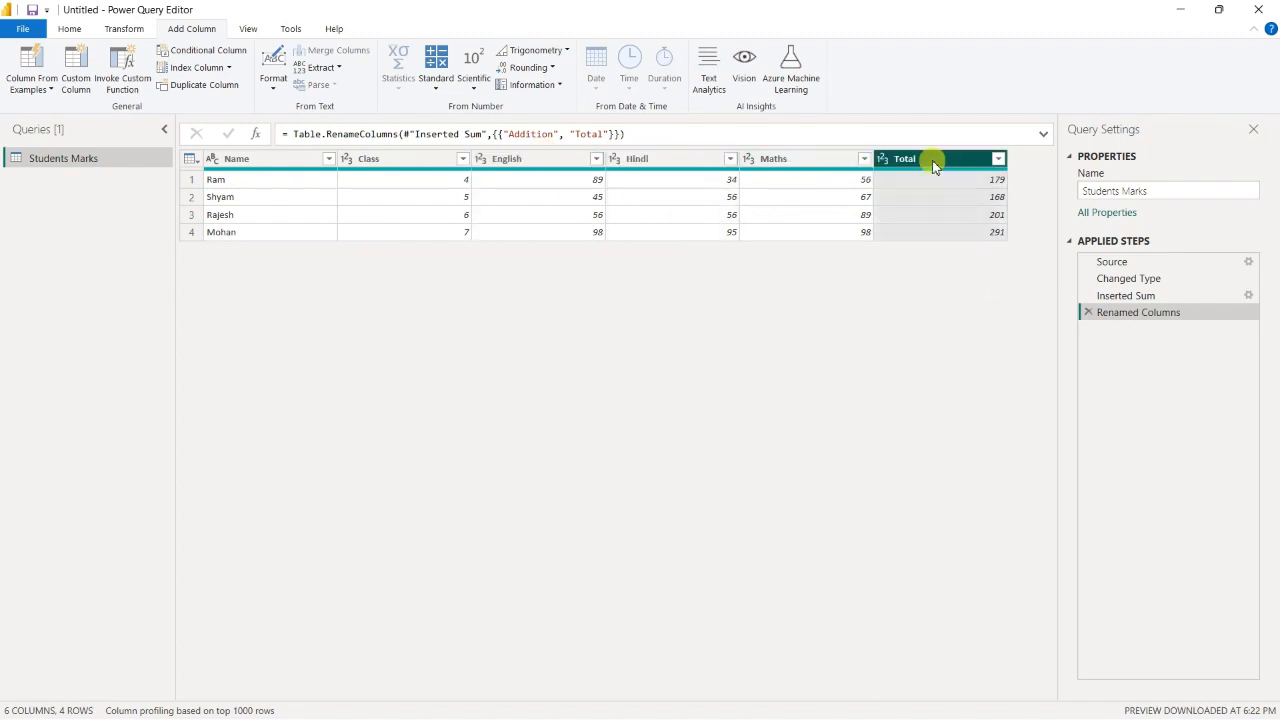
{"action": "left_click", "coordinate": [808, 160], "text": "ctrl"}
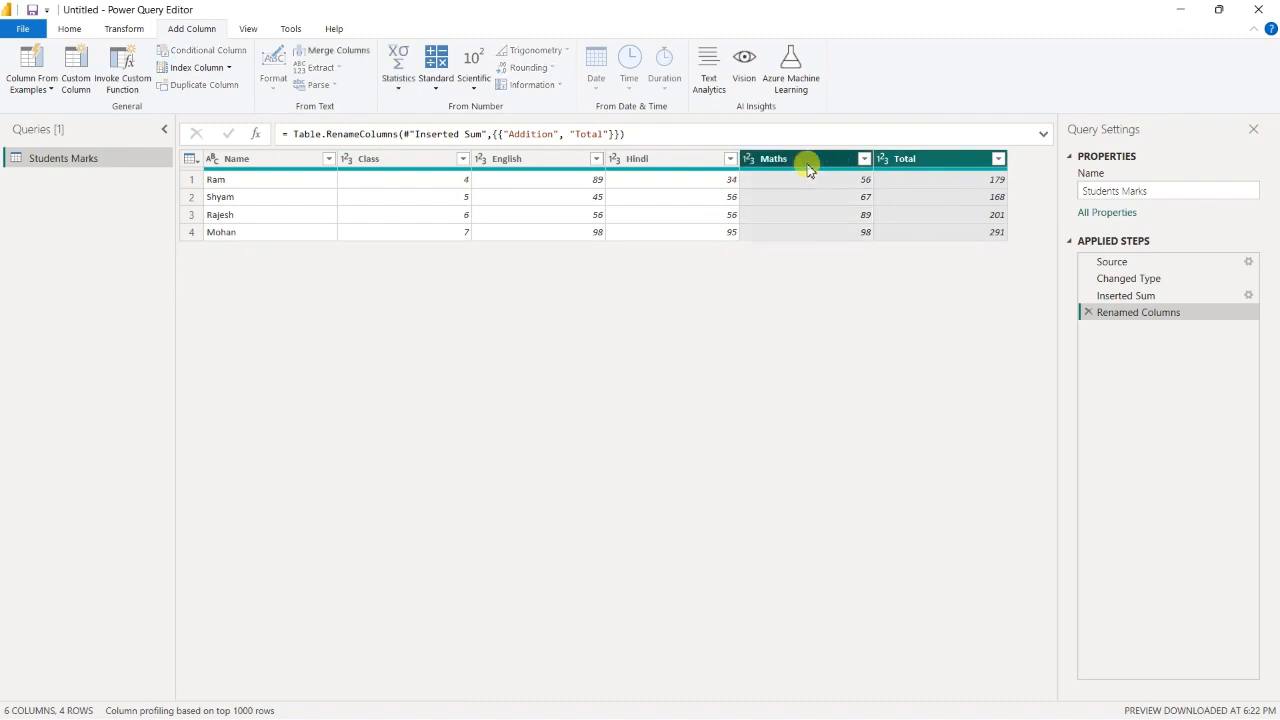
{"action": "left_click", "coordinate": [390, 85]}
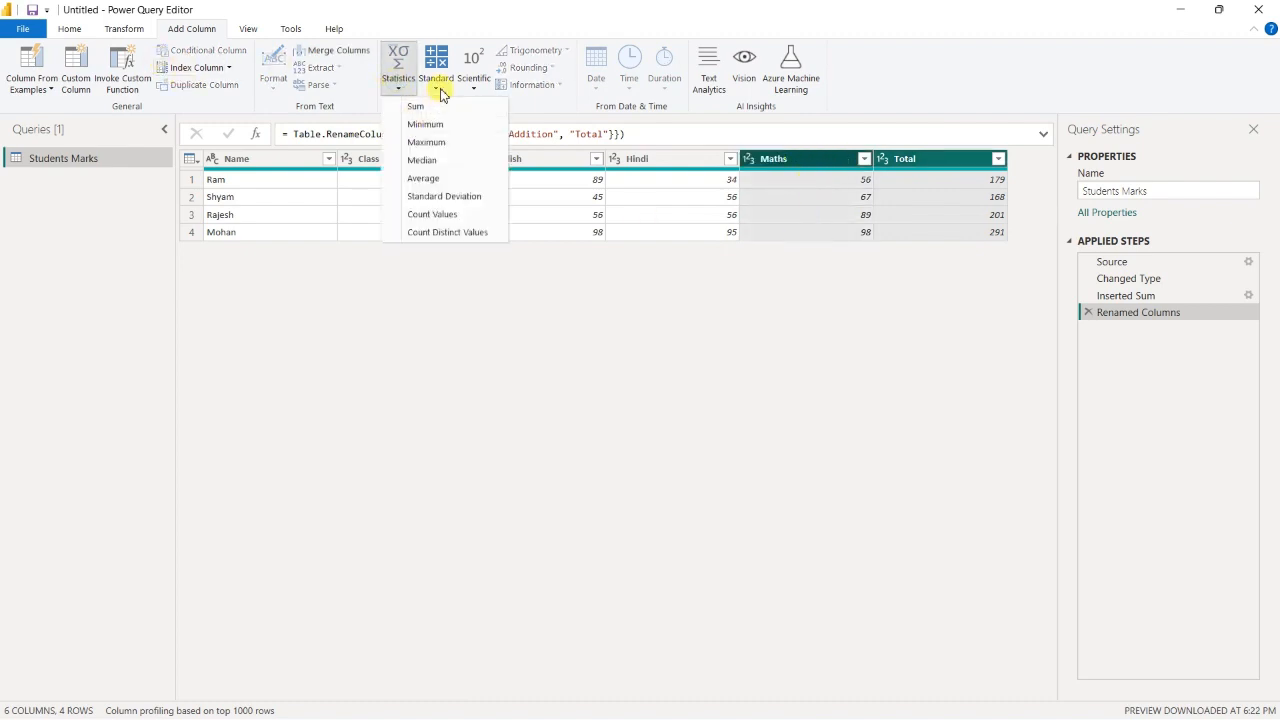
{"action": "left_click", "coordinate": [438, 88]}
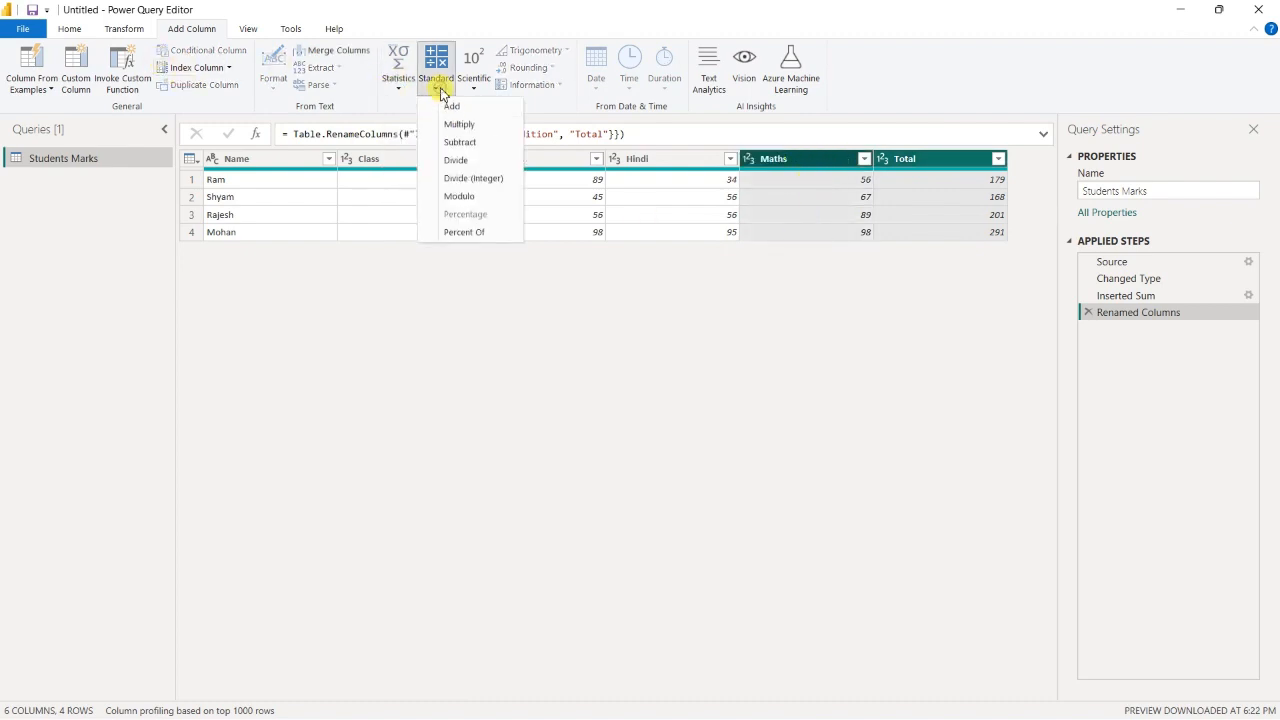
{"action": "left_click", "coordinate": [458, 143]}
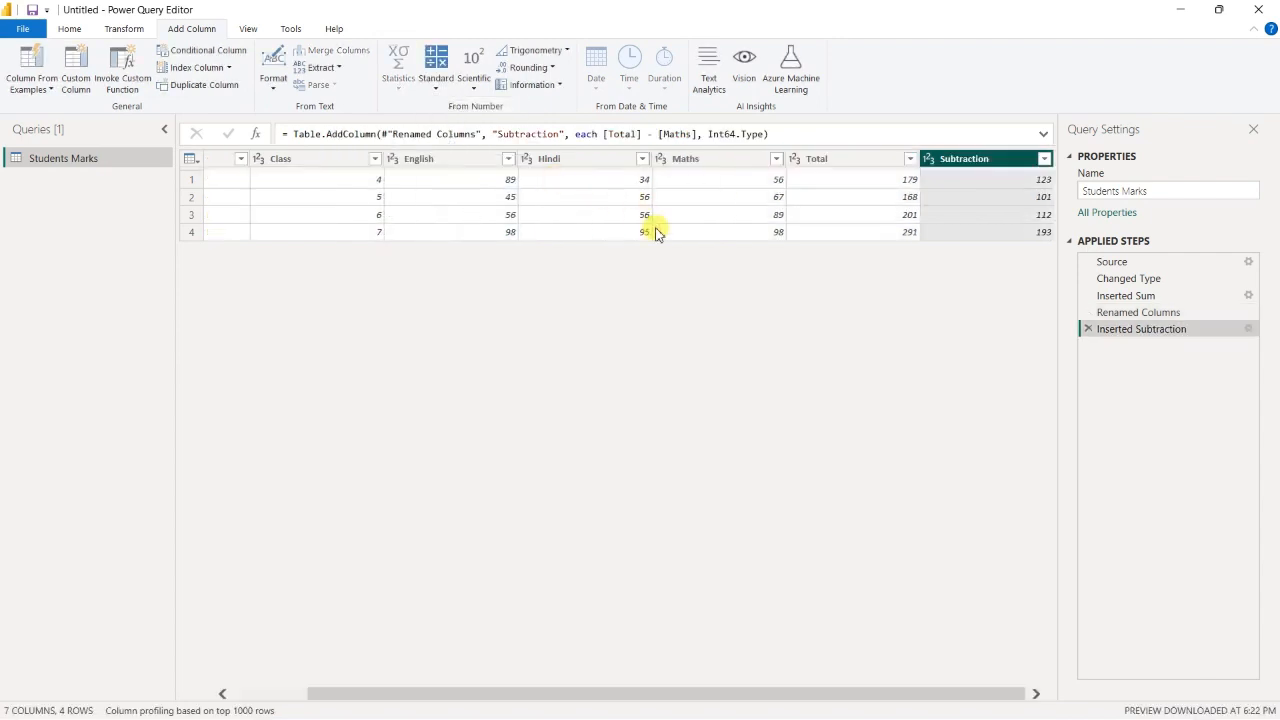
{"action": "left_click", "coordinate": [866, 160]}
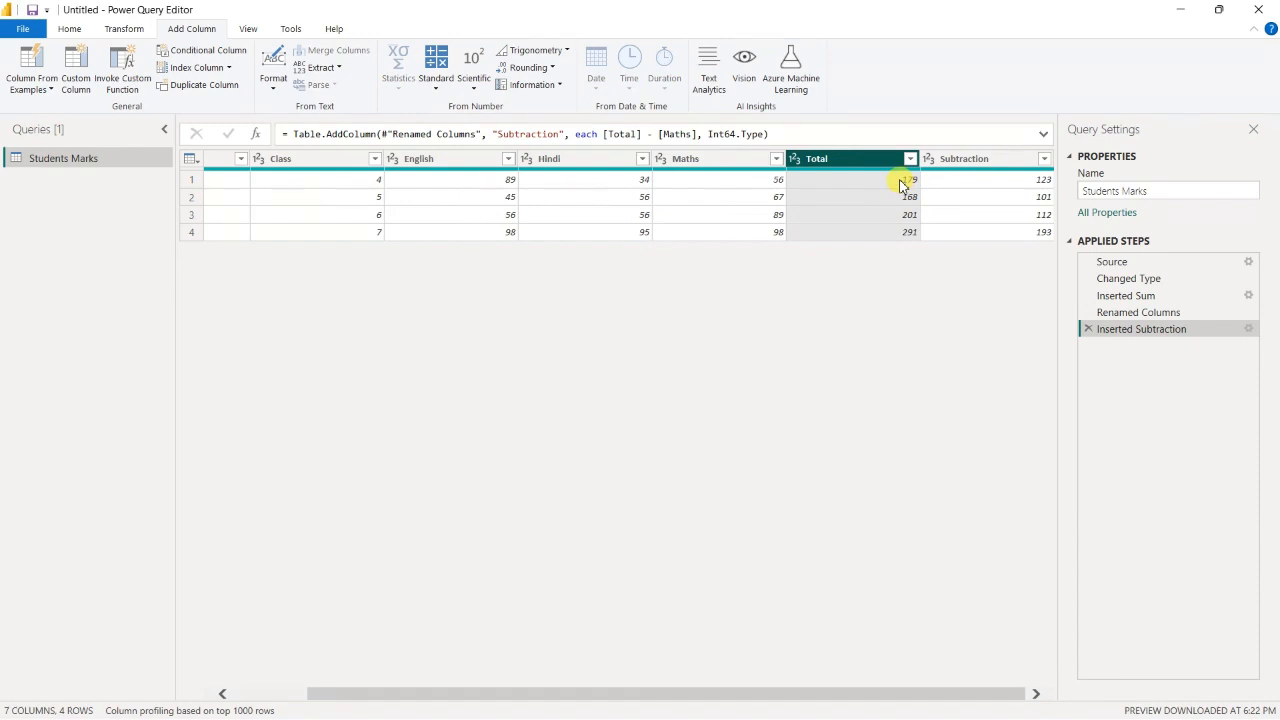
{"action": "left_click", "coordinate": [740, 170]}
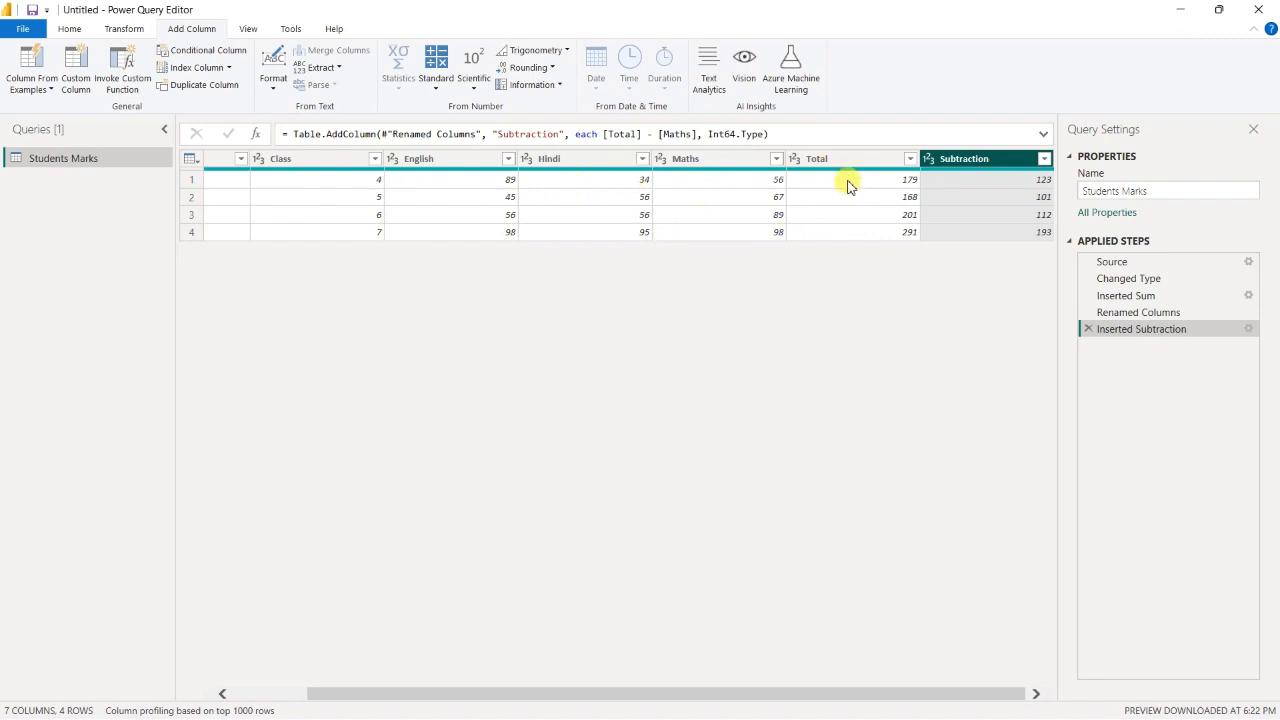
Step: Add a new column that multiplies each English value by 2 with the Standard Multiply operation
{"action": "left_click", "coordinate": [443, 158]}
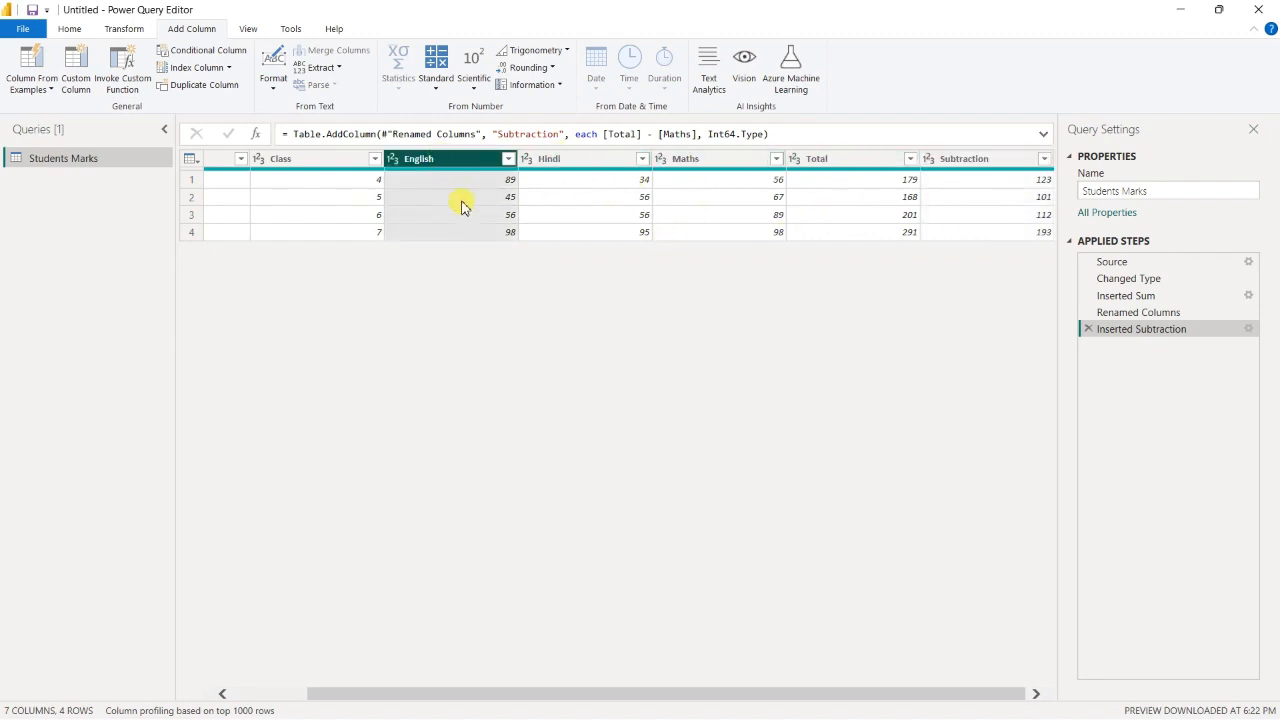
{"action": "left_click", "coordinate": [441, 88]}
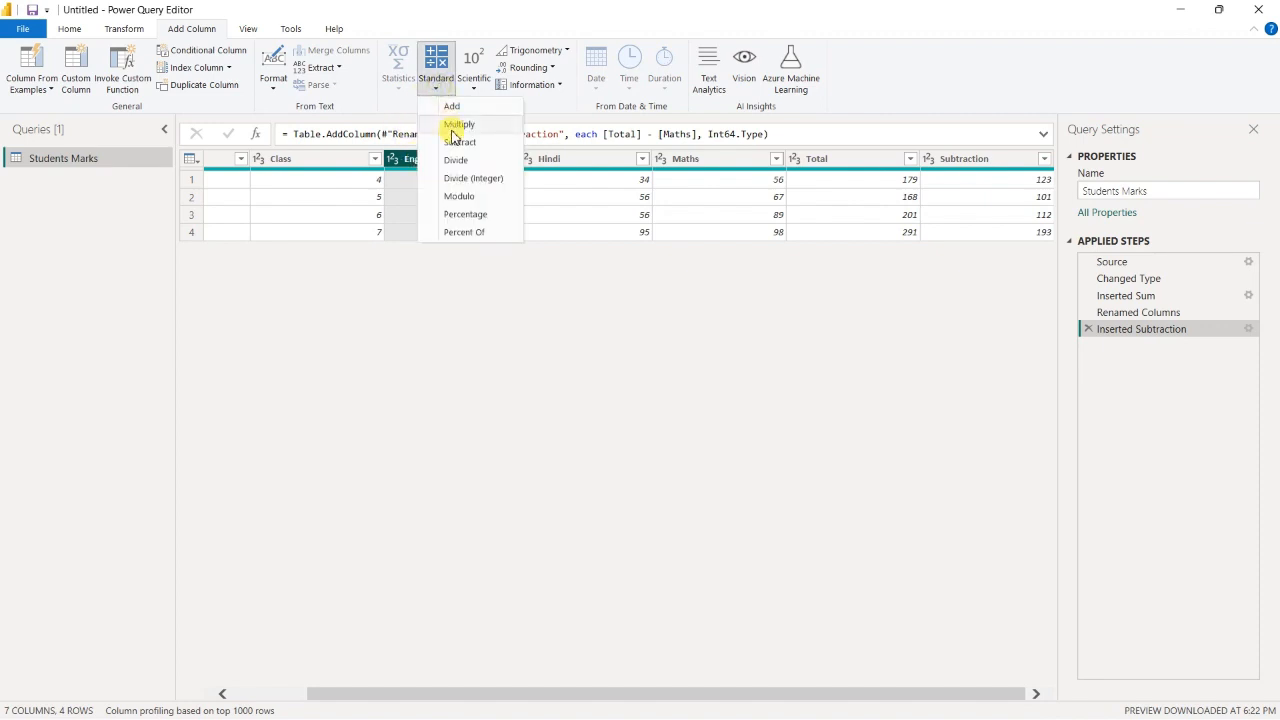
{"action": "left_click", "coordinate": [452, 124]}
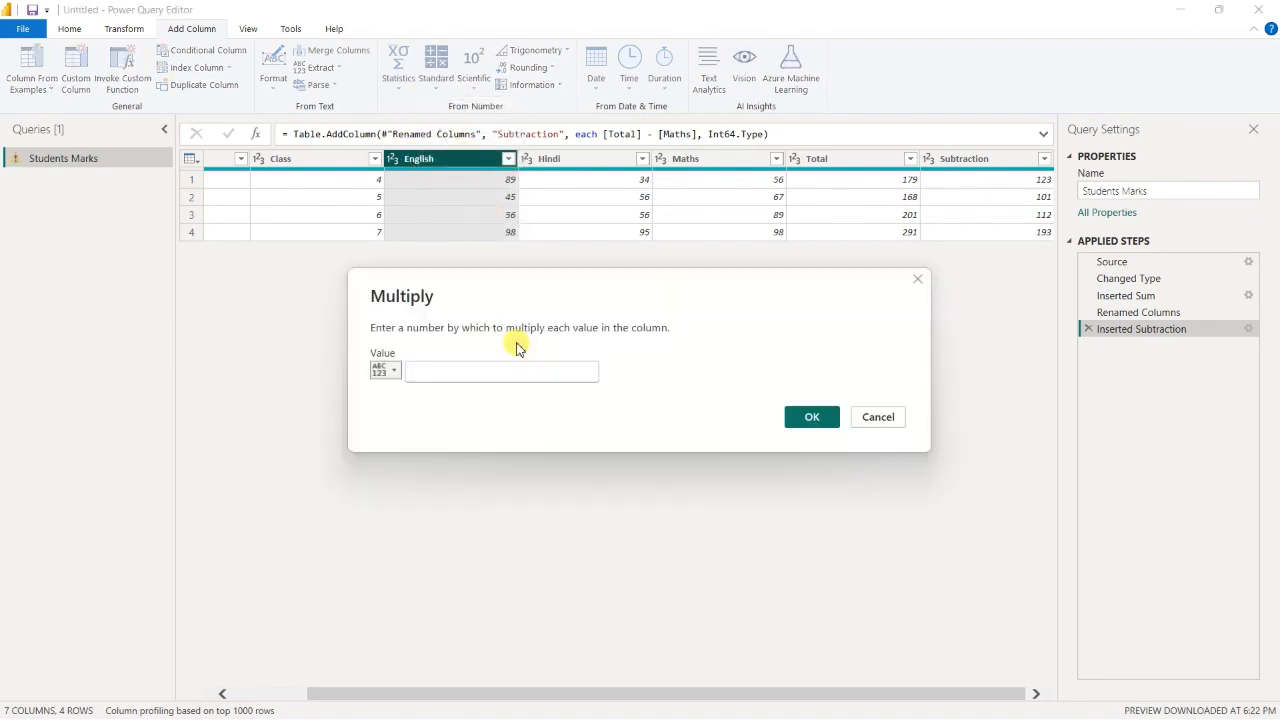
{"action": "left_click", "coordinate": [395, 374]}
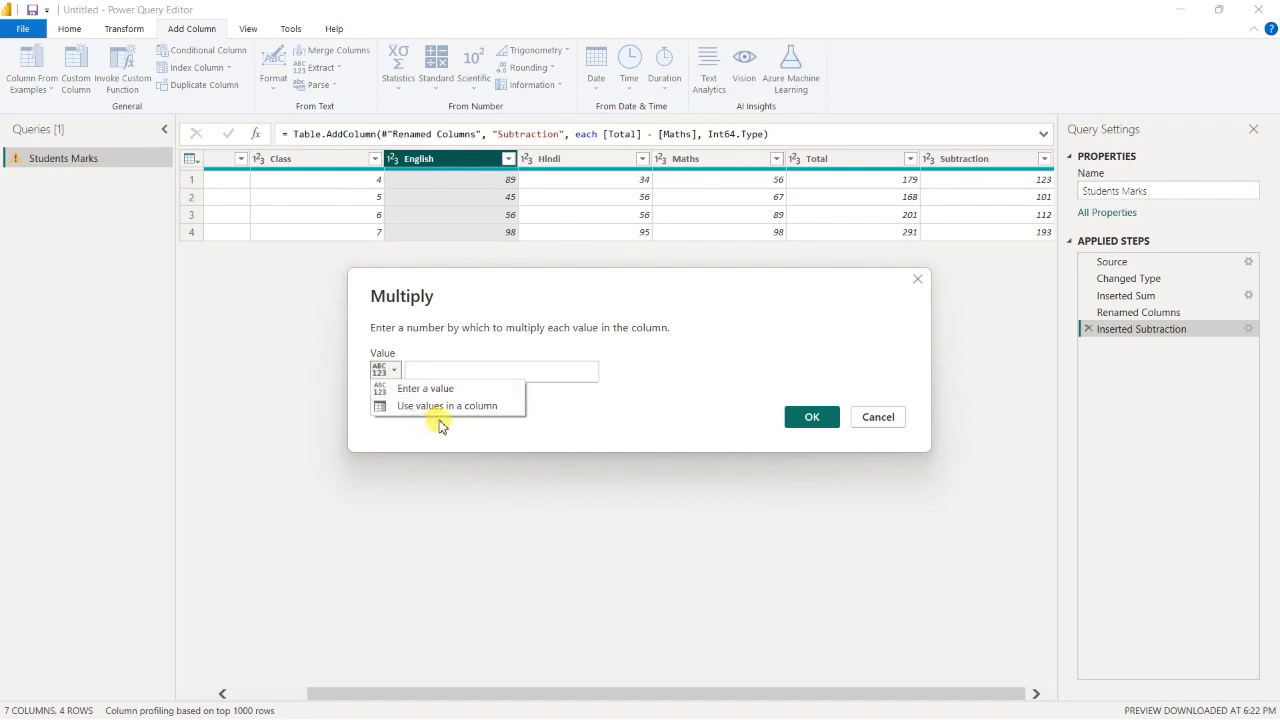
{"action": "left_click", "coordinate": [494, 372]}
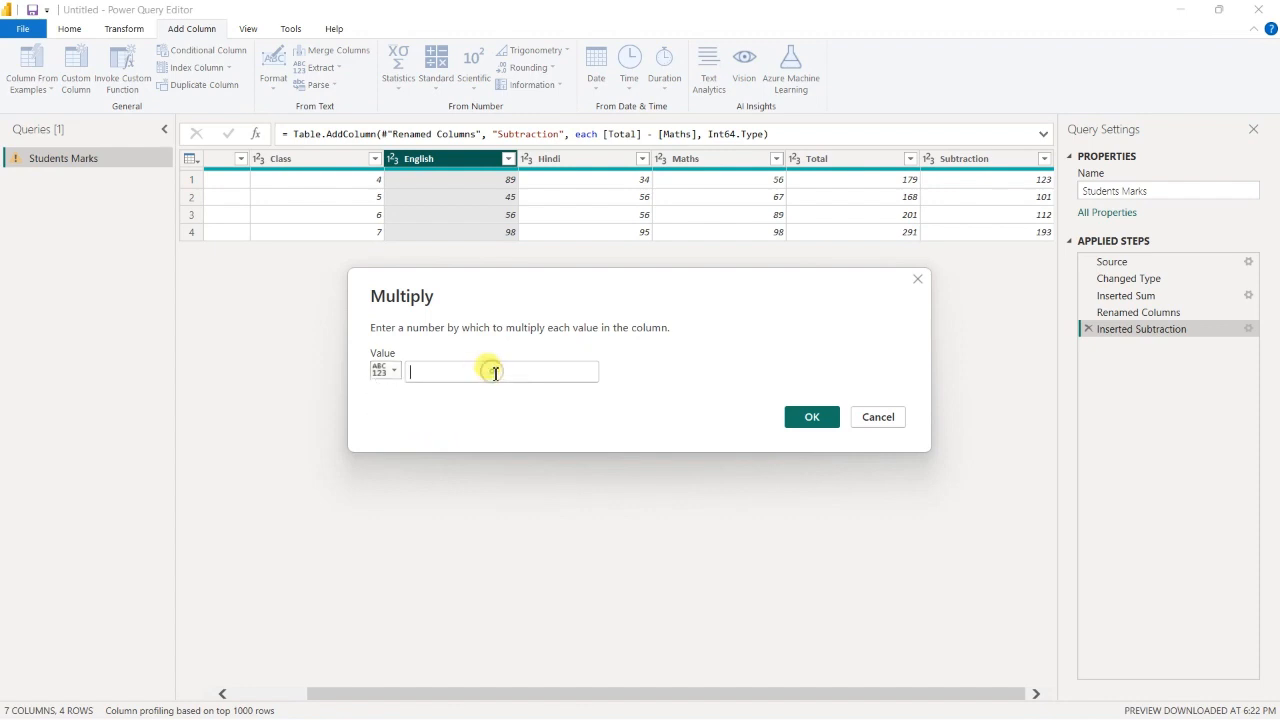
{"action": "type", "text": "2"}
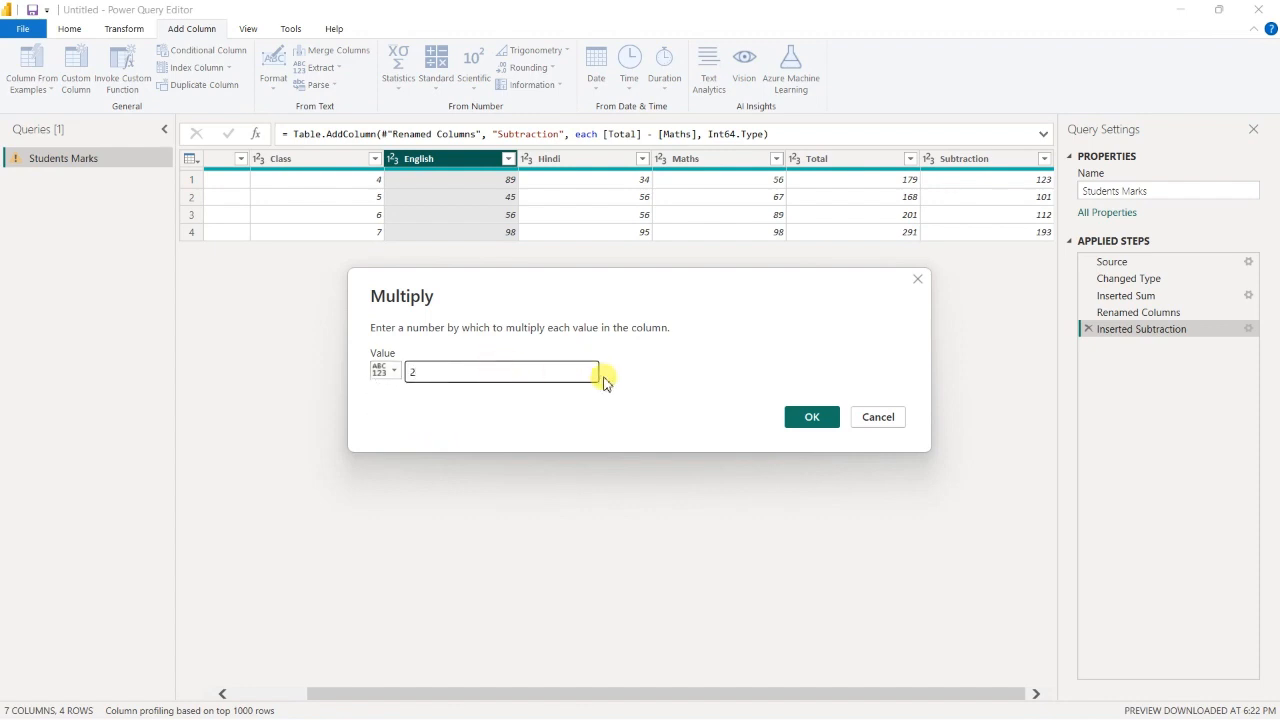
{"action": "left_click", "coordinate": [818, 420]}
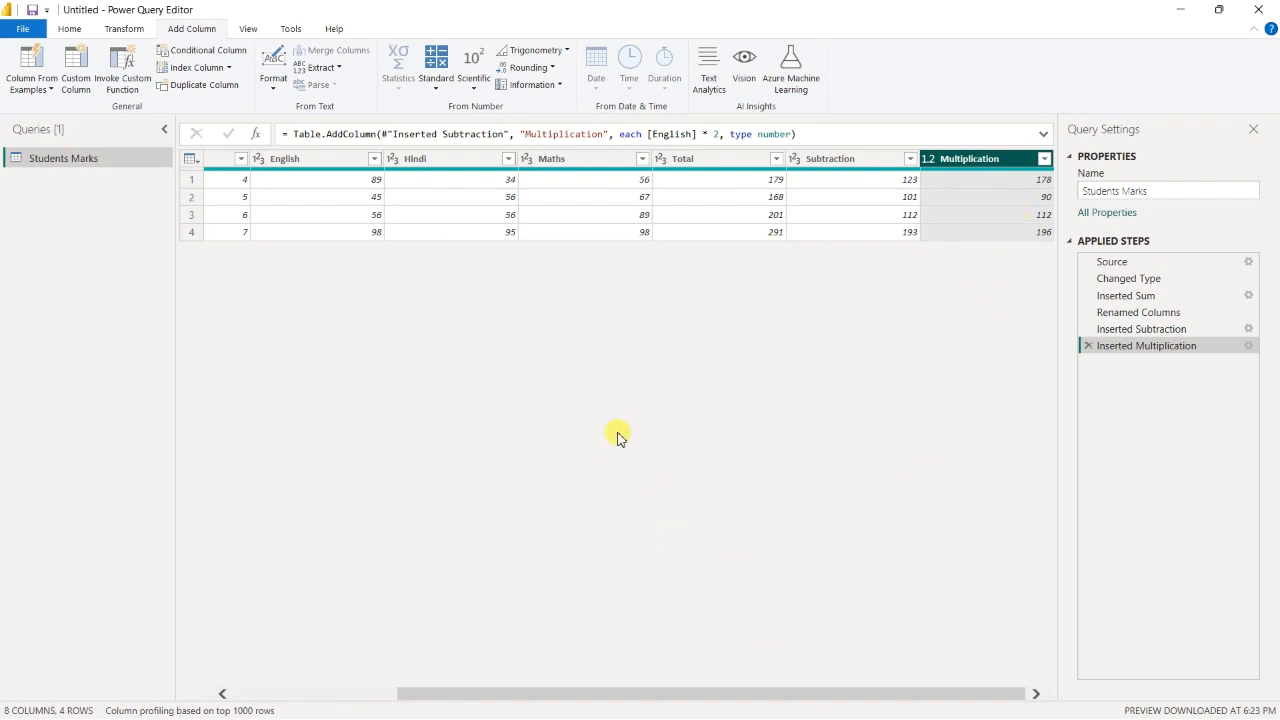
{"action": "left_click", "coordinate": [296, 159]}
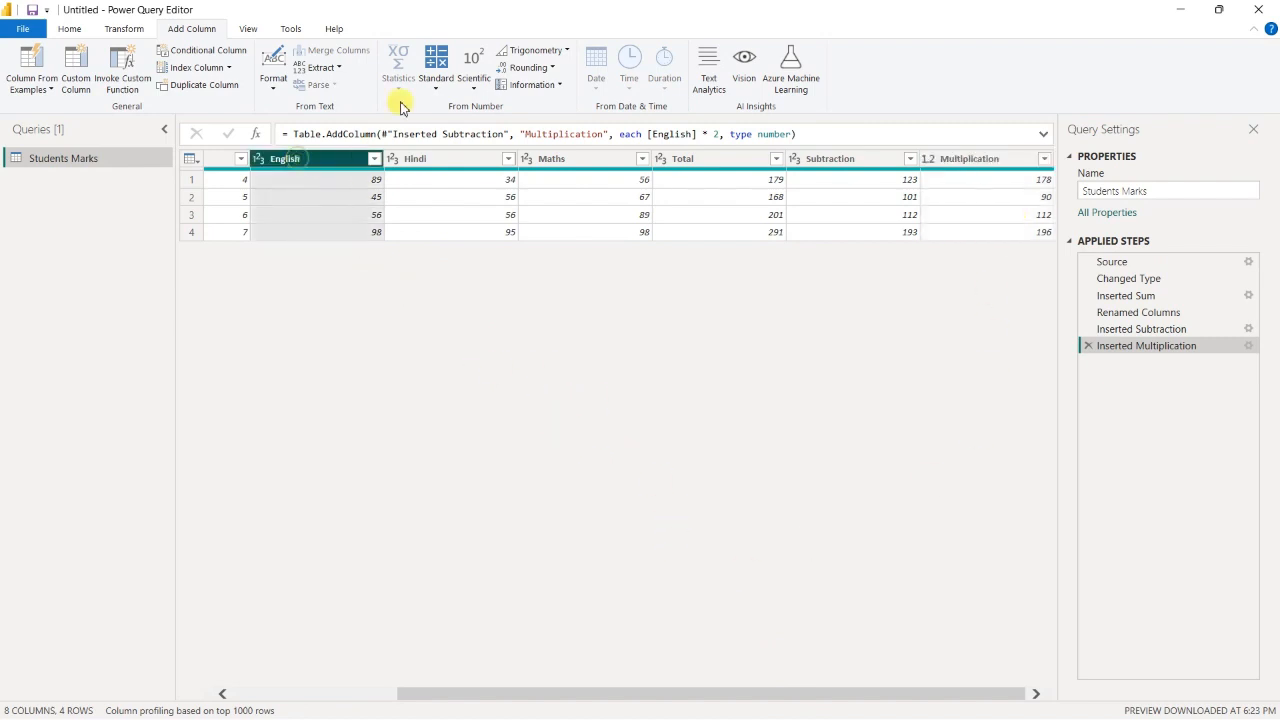
{"action": "left_click", "coordinate": [430, 82]}
{"action": "left_click", "coordinate": [462, 161]}
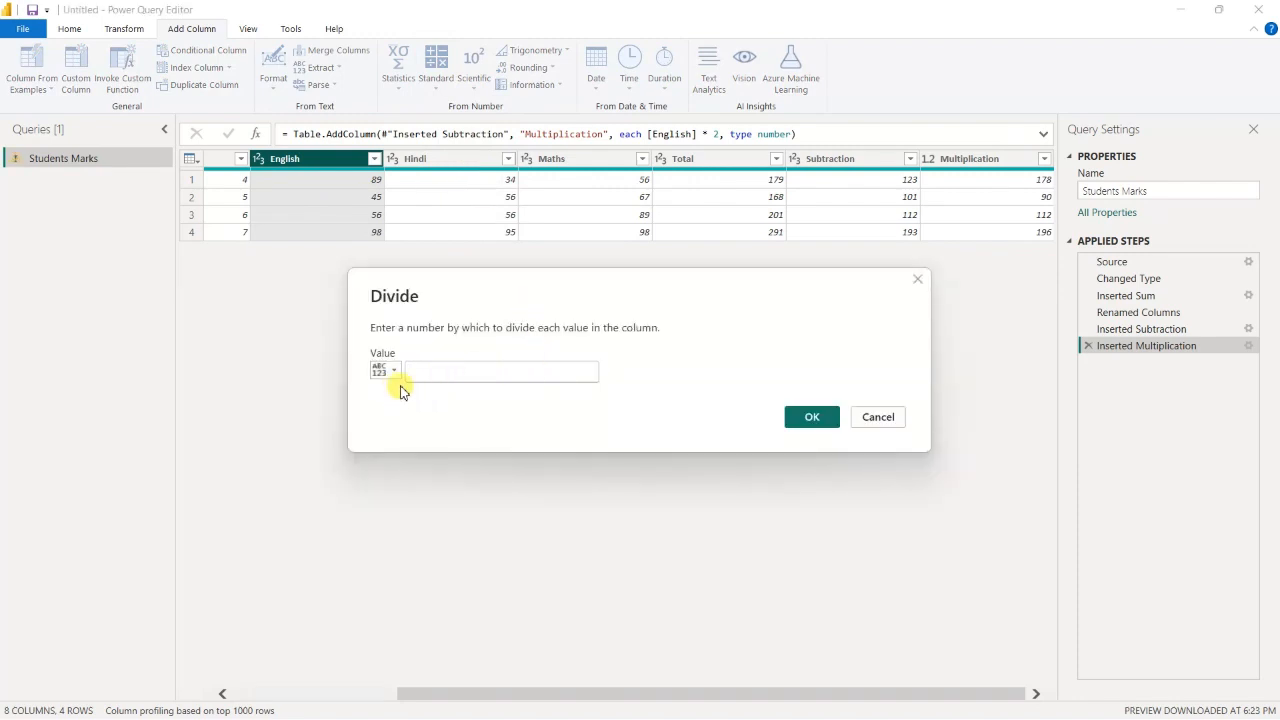
{"action": "left_click", "coordinate": [866, 420]}
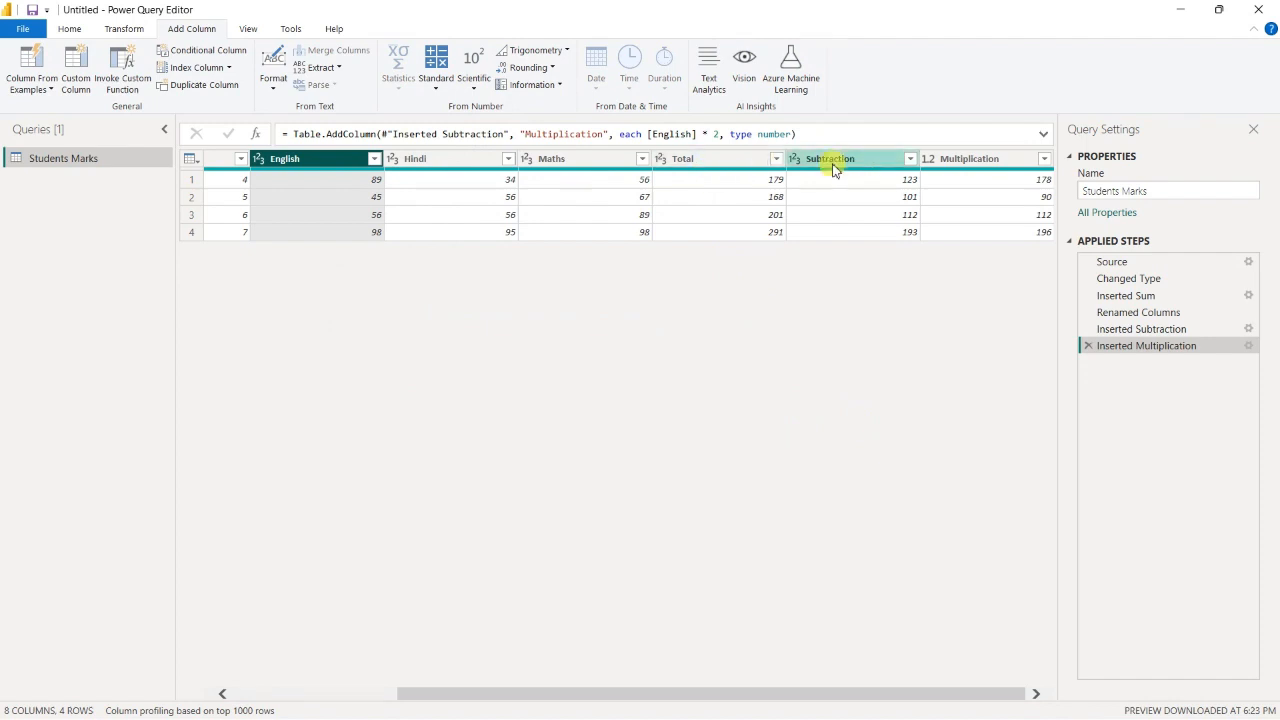
Step: Remove the Subtraction and Multiplication columns from the table together
{"action": "left_click", "coordinate": [975, 163]}
{"action": "right_click", "coordinate": [970, 160]}
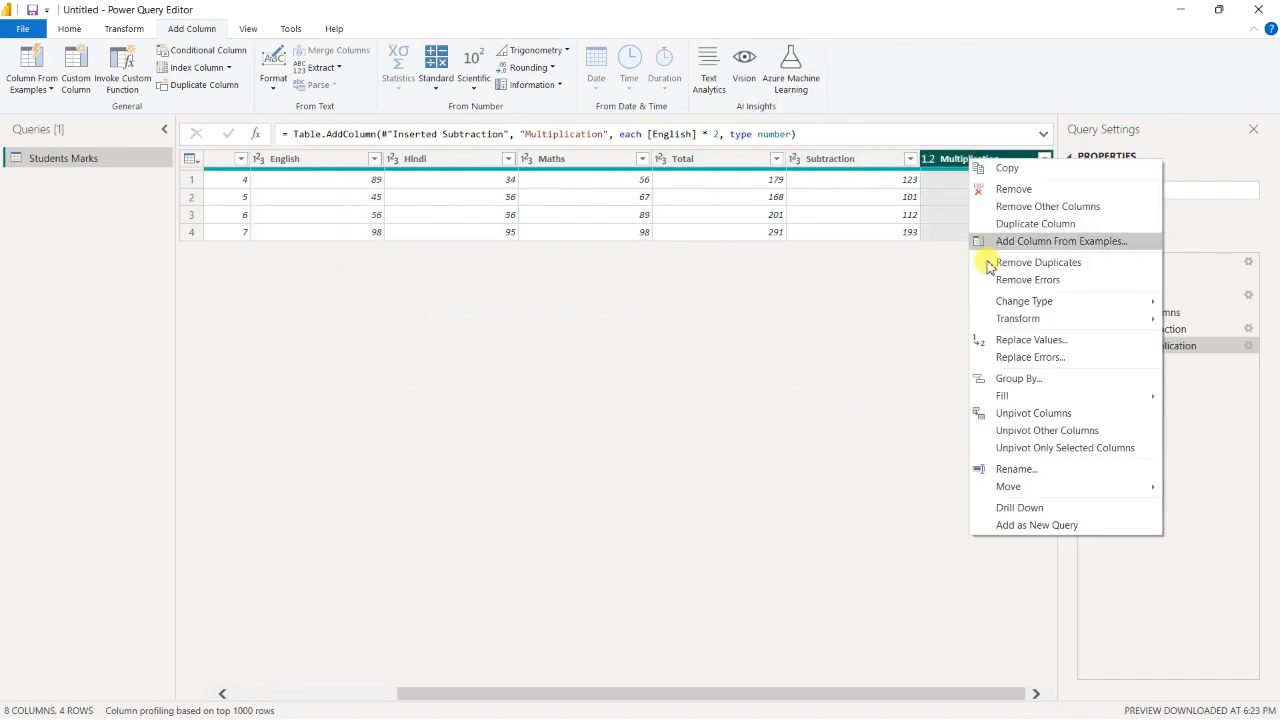
{"action": "left_click", "coordinate": [868, 165], "text": "ctrl"}
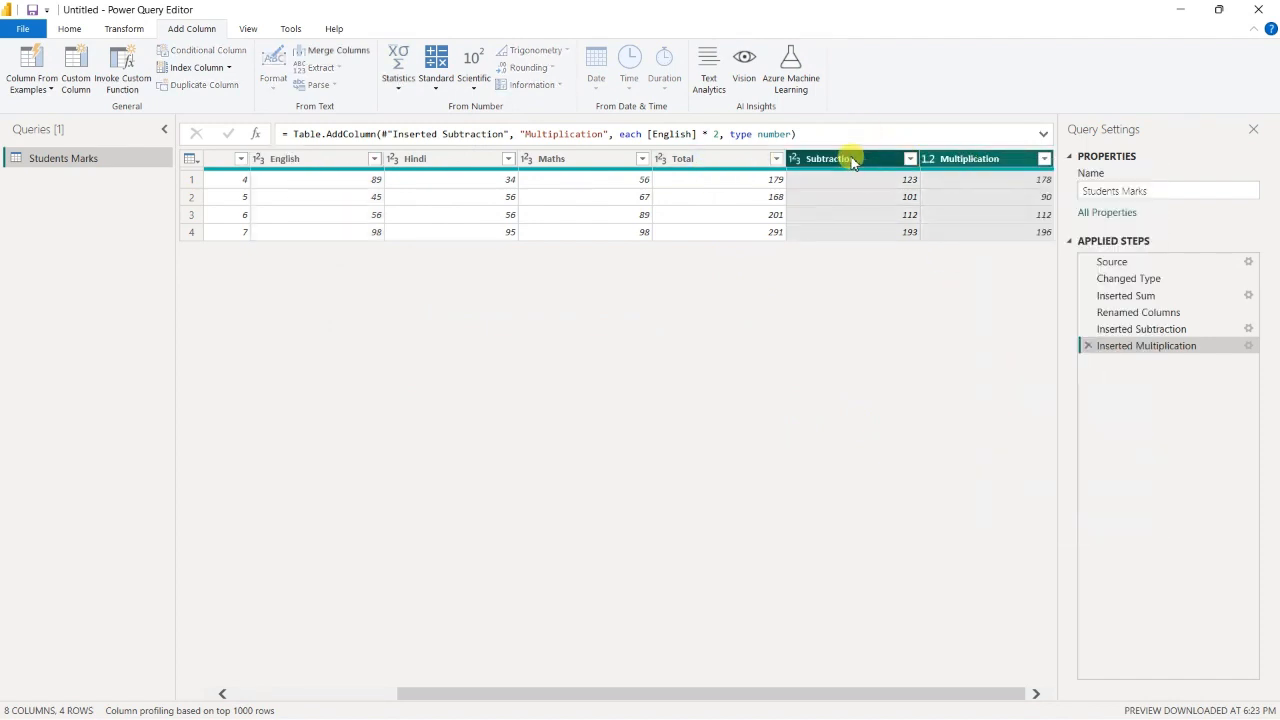
{"action": "right_click", "coordinate": [852, 163]}
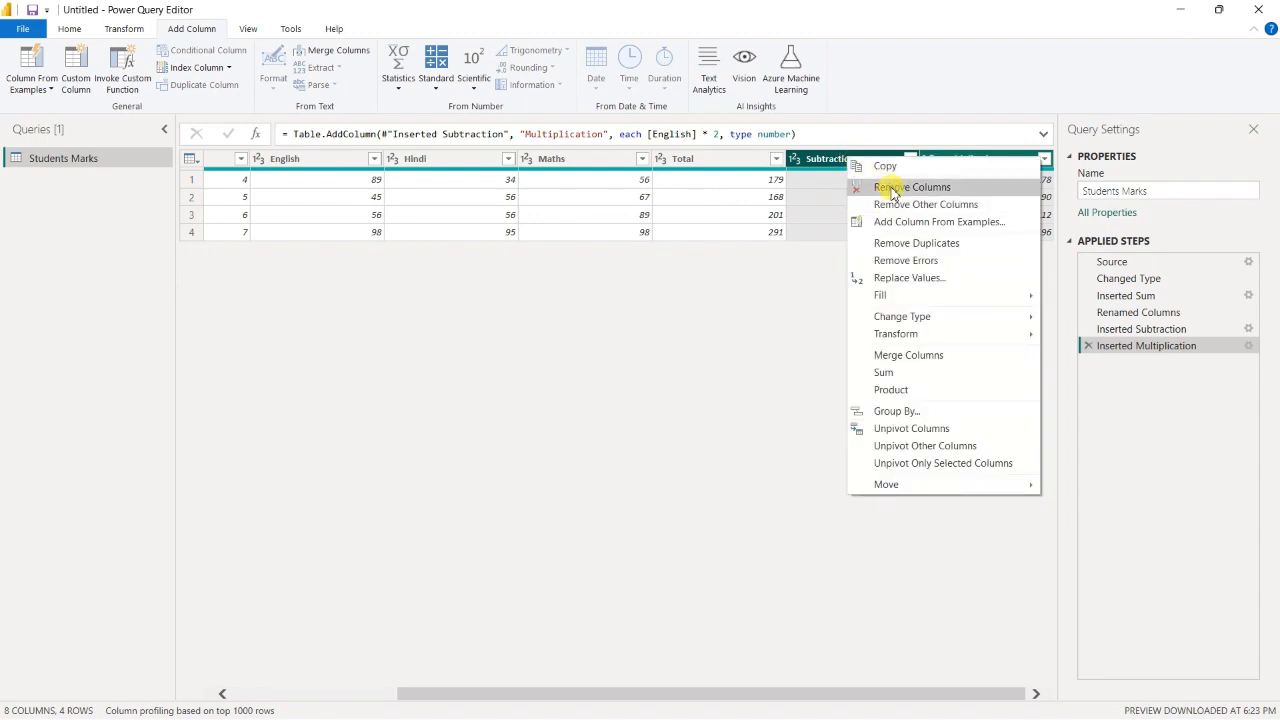
{"action": "left_click", "coordinate": [884, 186]}
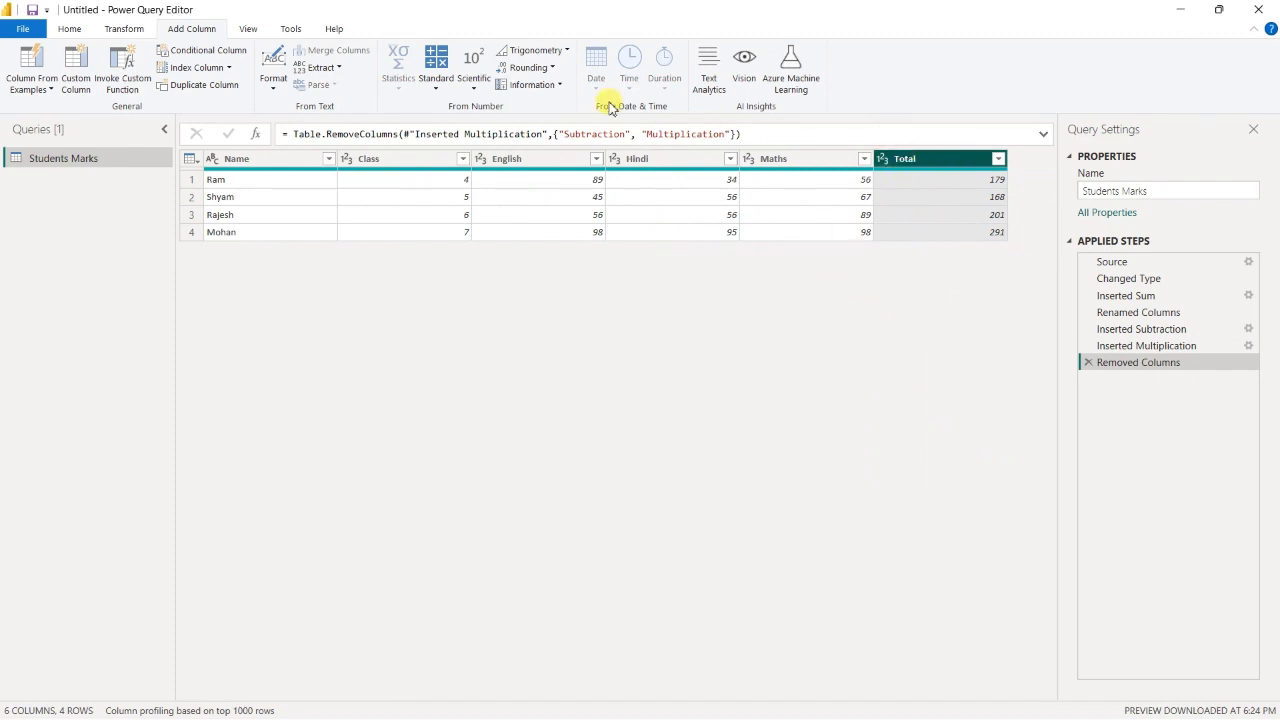
Step: Add a new column that divides each Total value by 3 with the Standard Divide operation
{"action": "left_click", "coordinate": [418, 83]}
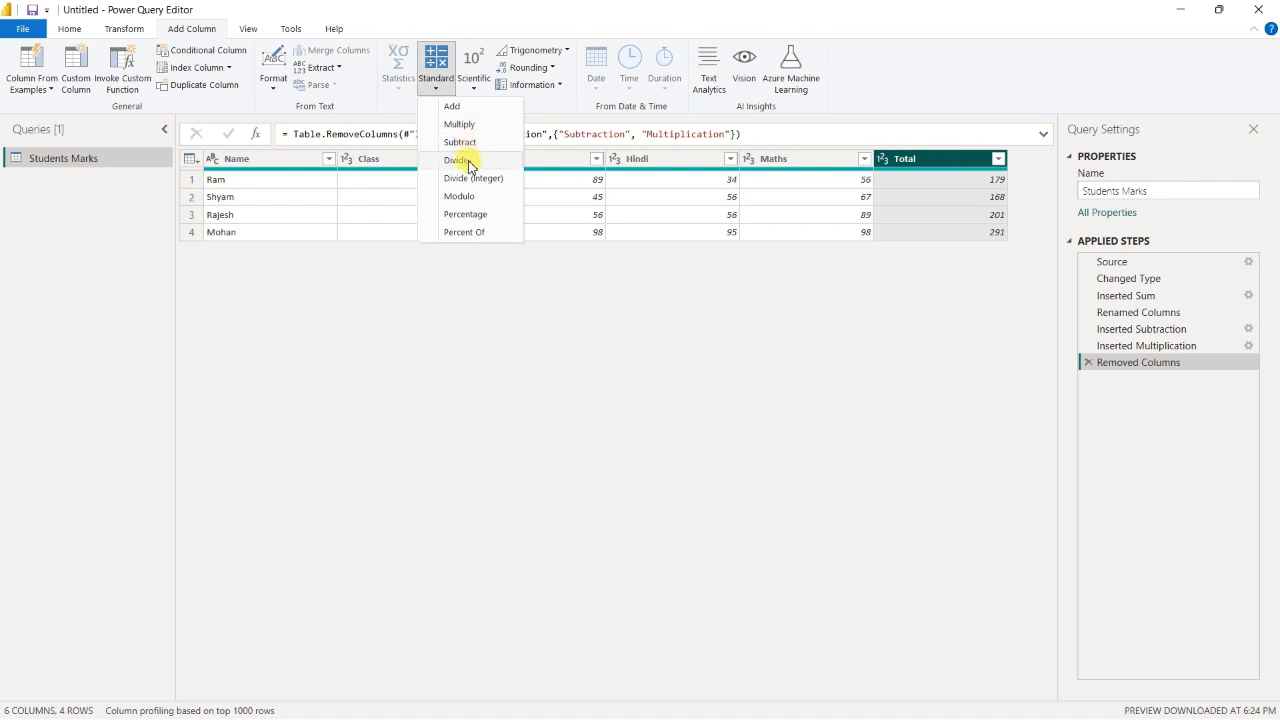
{"action": "left_click", "coordinate": [465, 160]}
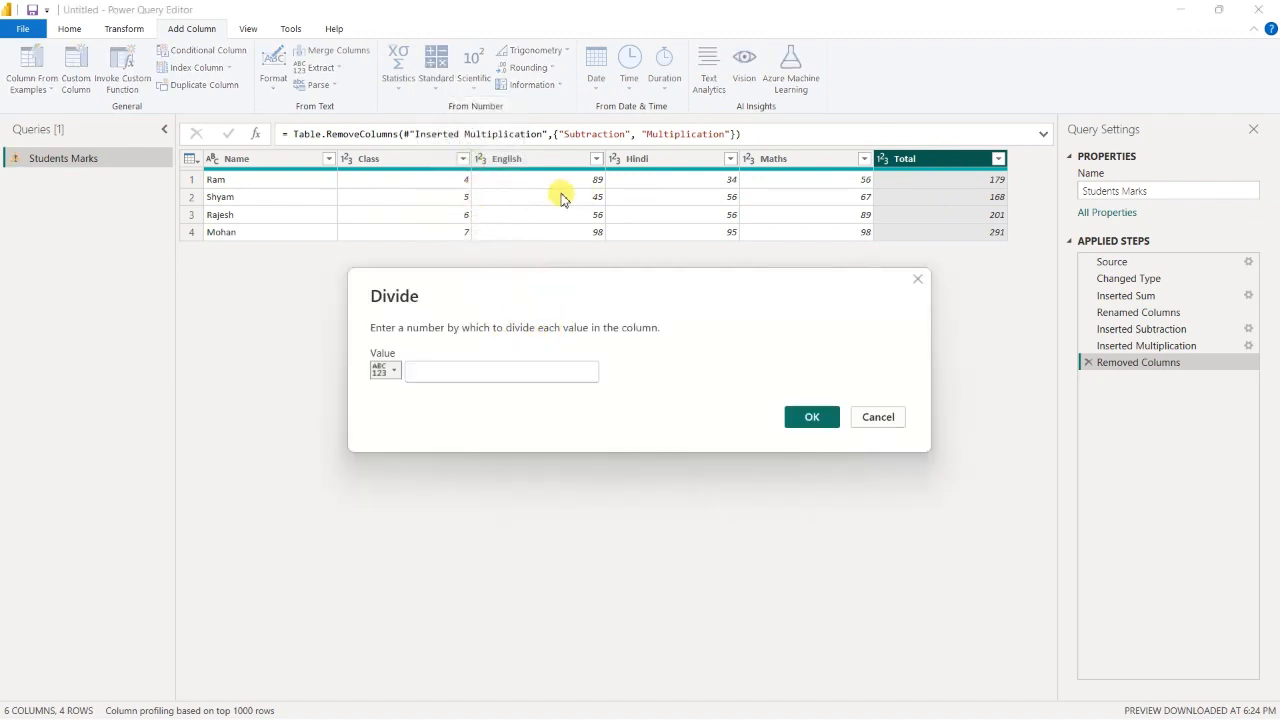
{"action": "left_click", "coordinate": [447, 371]}
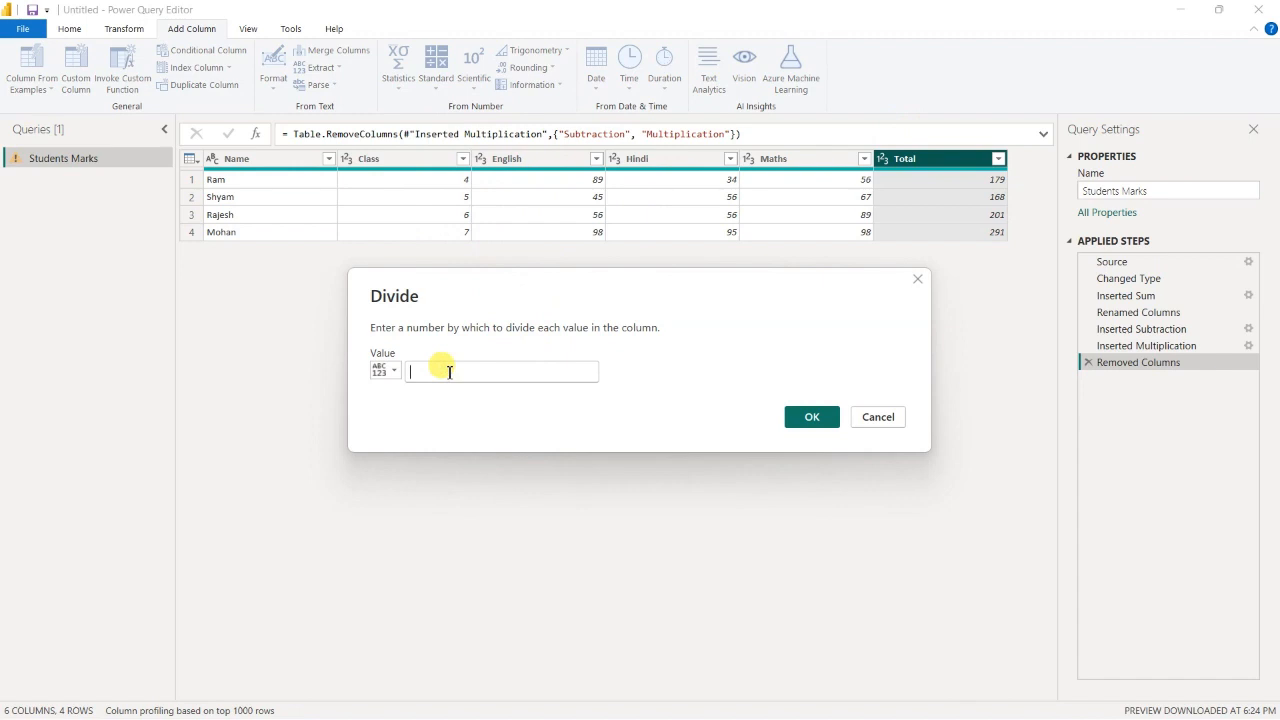
{"action": "type", "text": "3"}
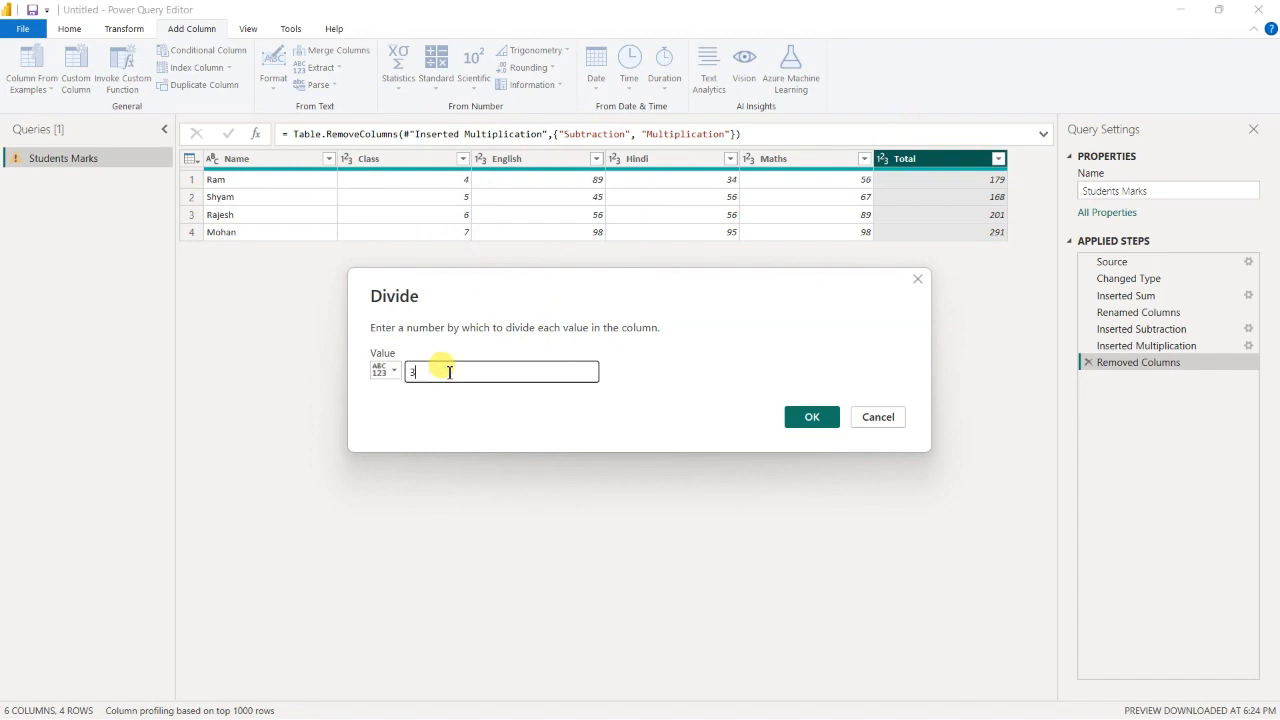
{"action": "left_click", "coordinate": [813, 420]}
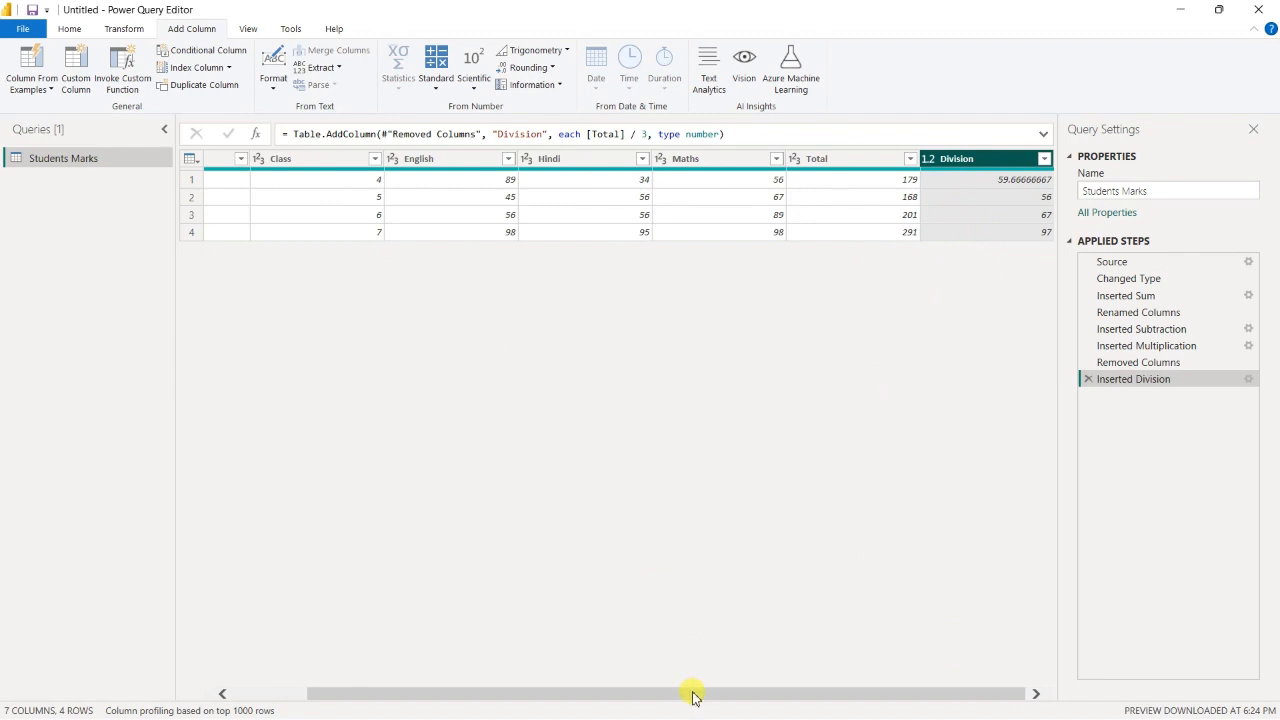
{"action": "left_click_drag", "start_coordinate": [693, 695], "coordinate": [757, 705]}
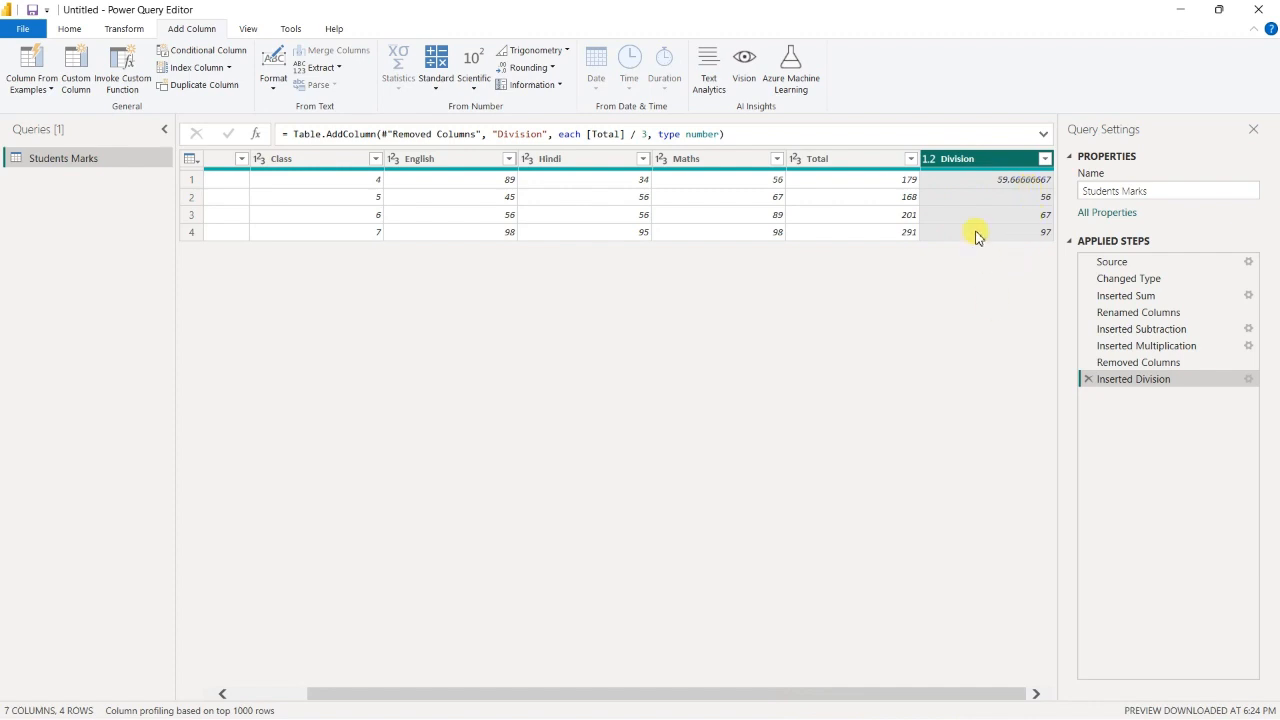
{"action": "left_click_drag", "start_coordinate": [848, 690], "coordinate": [1032, 528]}
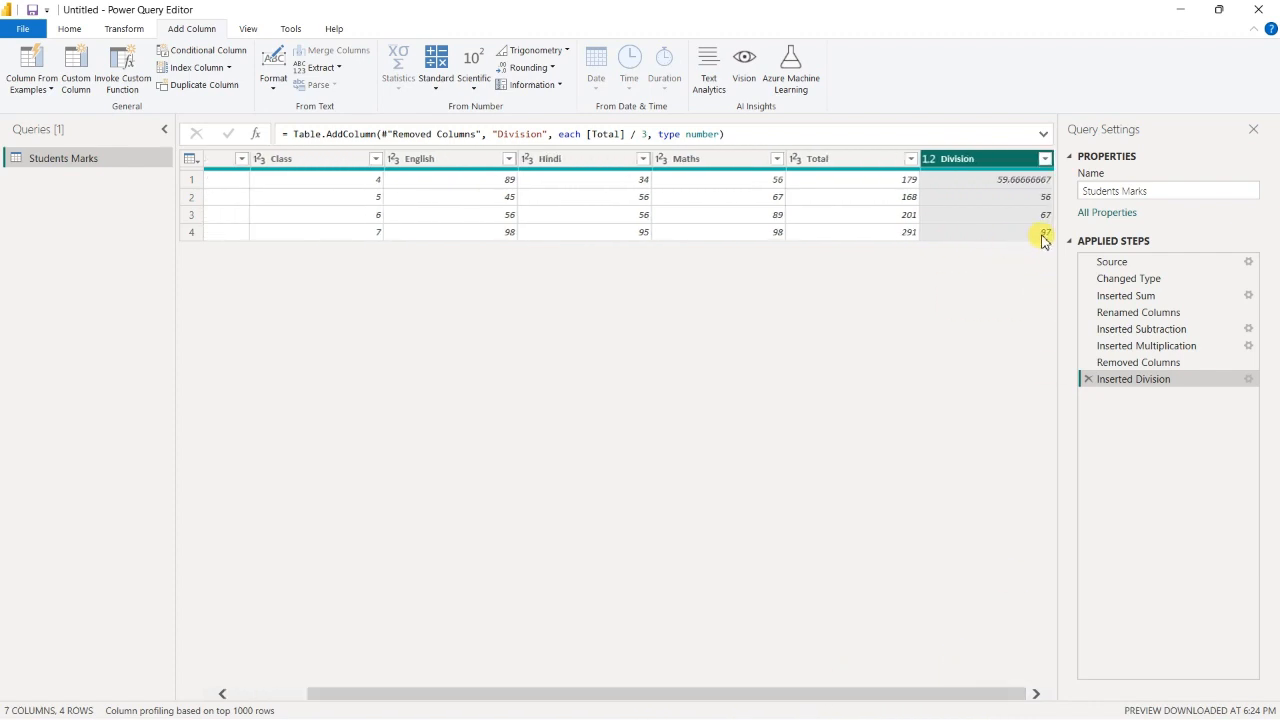
Step: Inspect the first row's full Division value and add a Round Up column based on the Division column
{"action": "left_click", "coordinate": [1000, 182]}
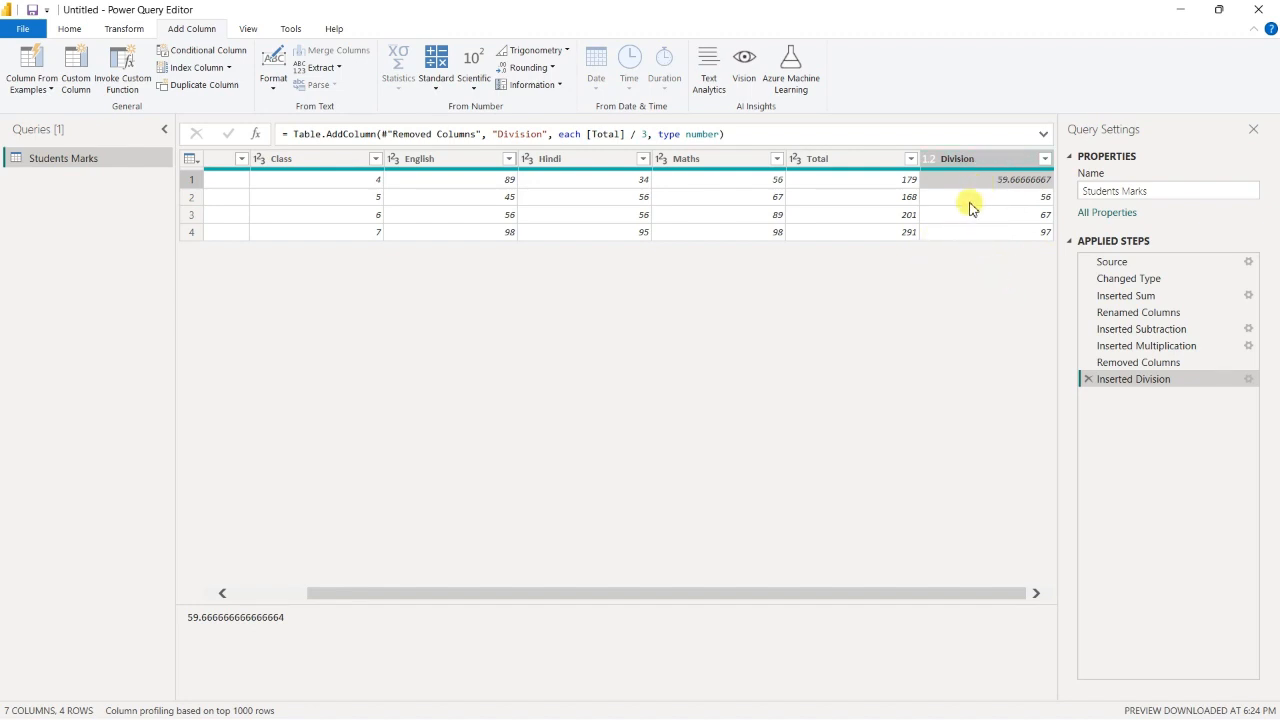
{"action": "left_click", "coordinate": [972, 158]}
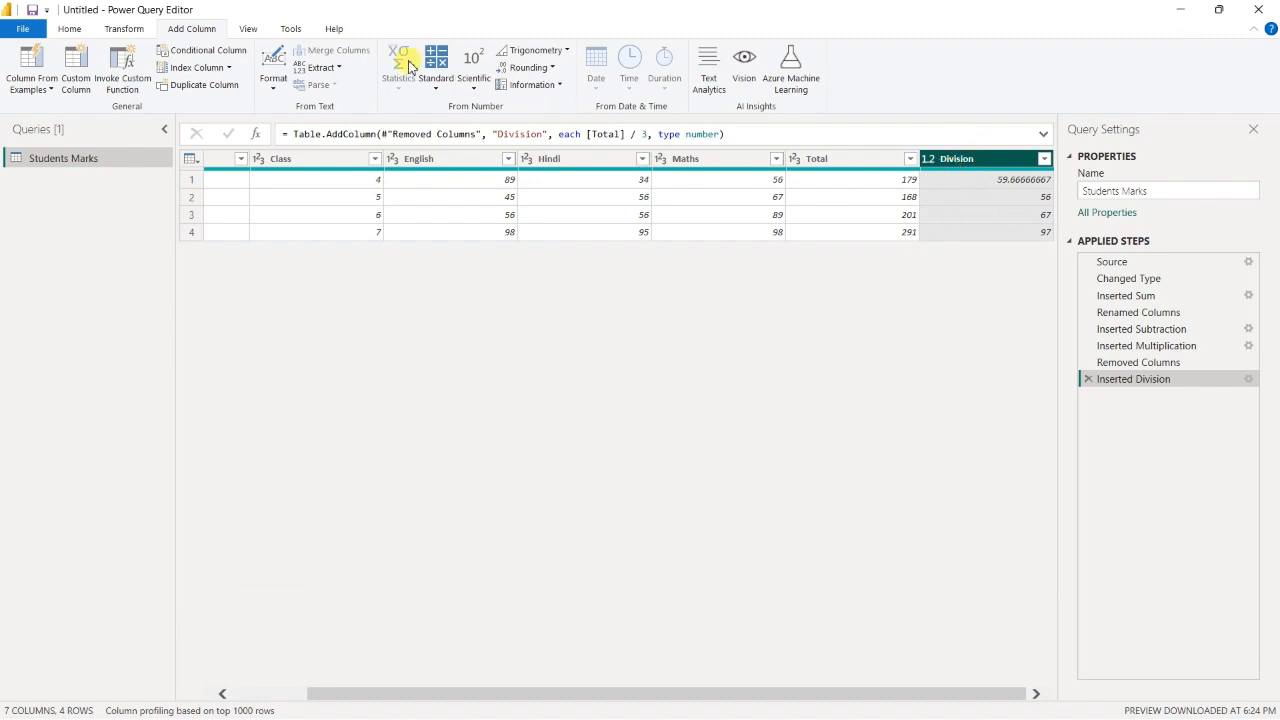
{"action": "left_click", "coordinate": [544, 69]}
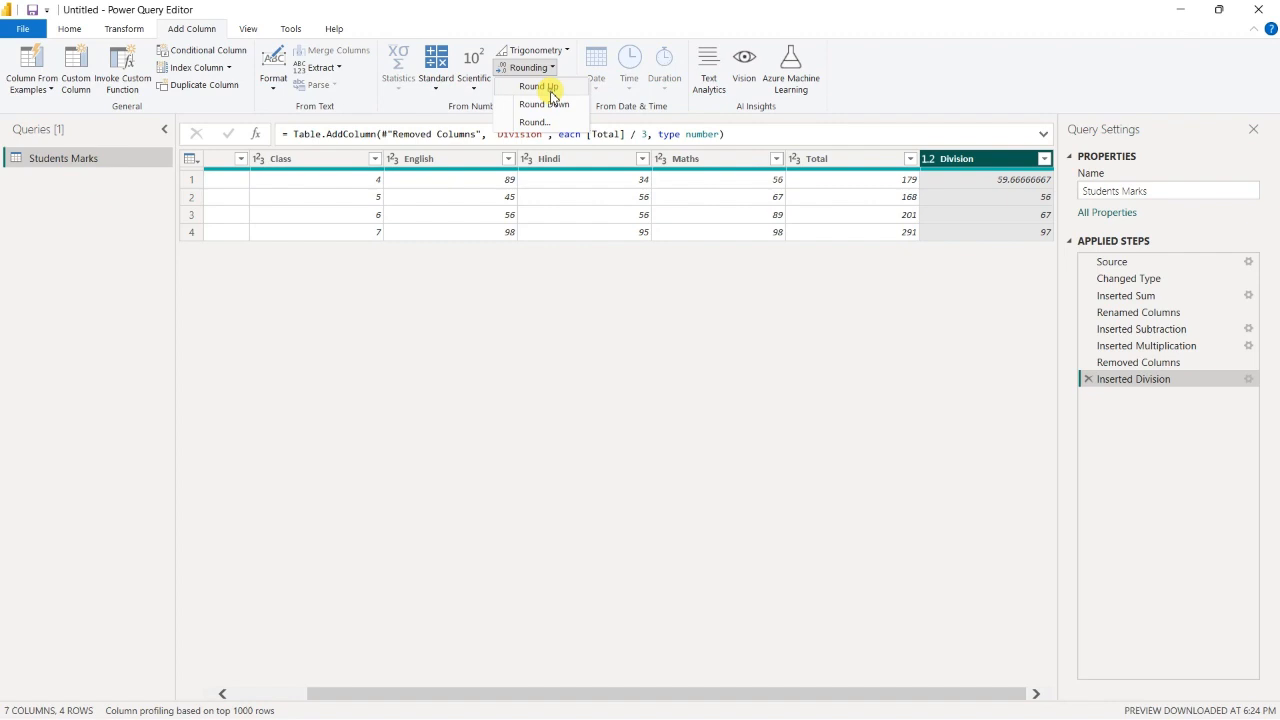
{"action": "left_click", "coordinate": [540, 87]}
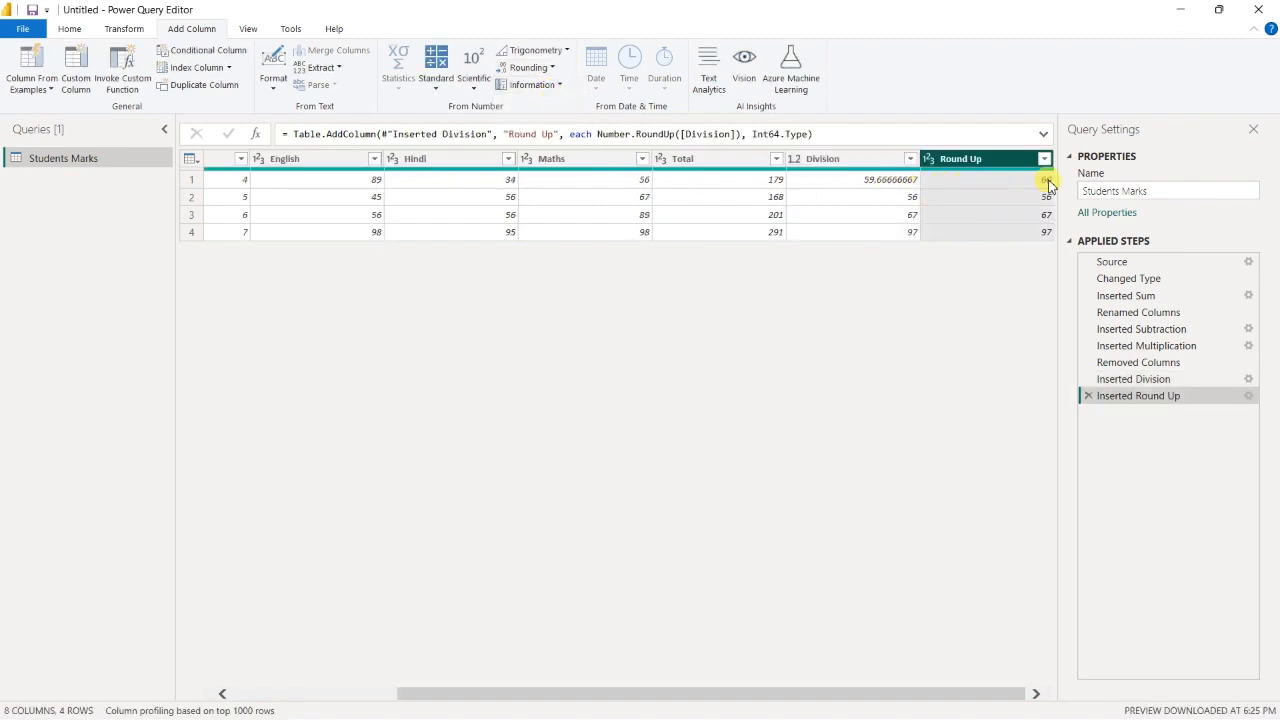
Step: Add a Round Down column based on the Division column
{"action": "left_click", "coordinate": [850, 162]}
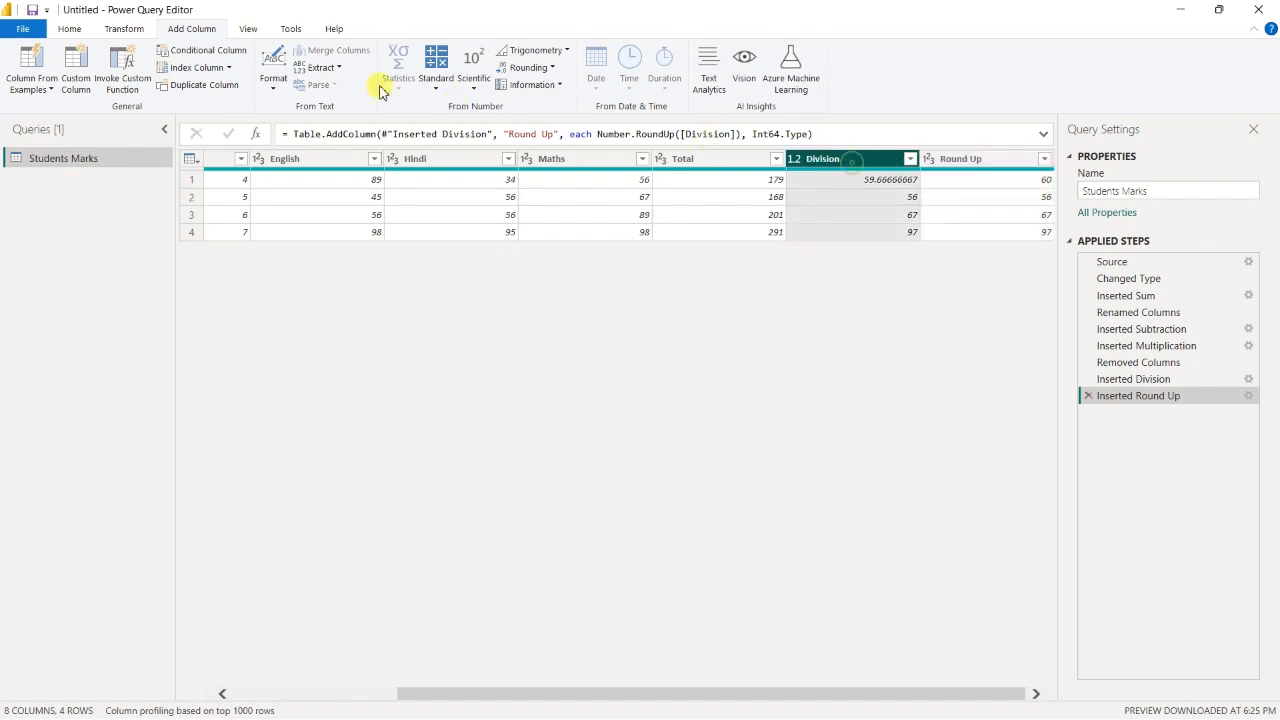
{"action": "left_click", "coordinate": [533, 68]}
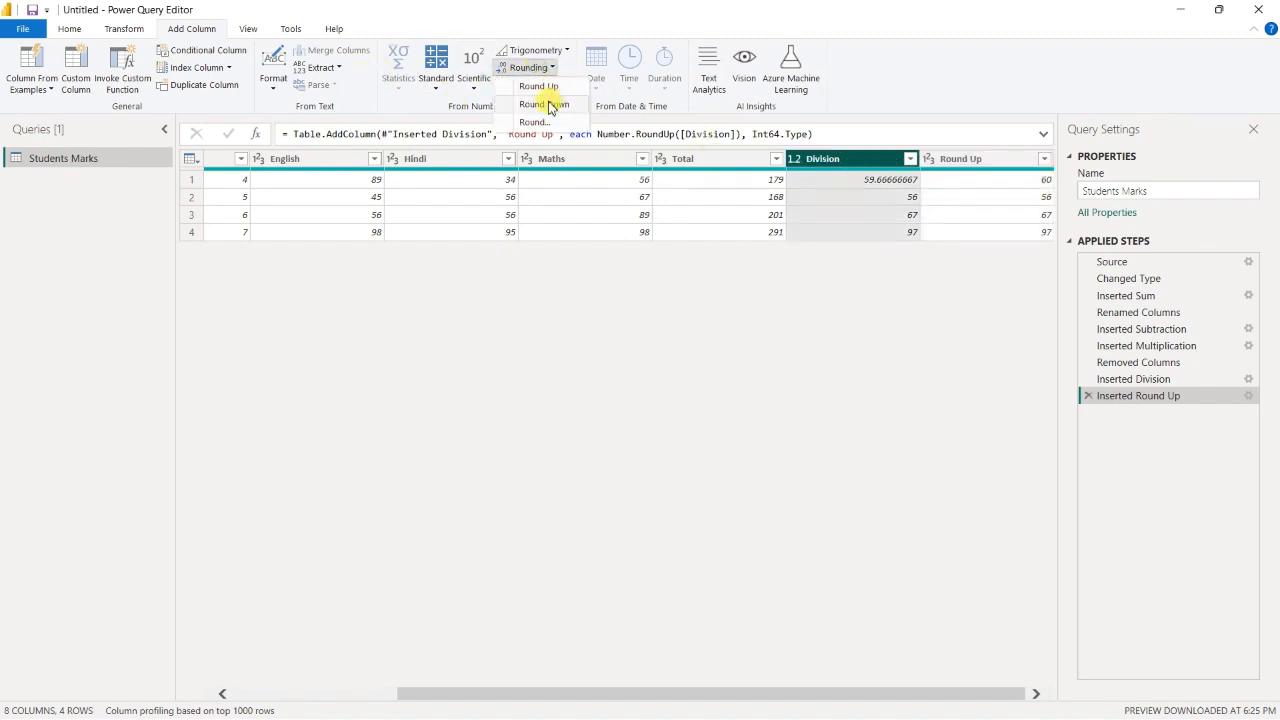
{"action": "left_click", "coordinate": [545, 104]}
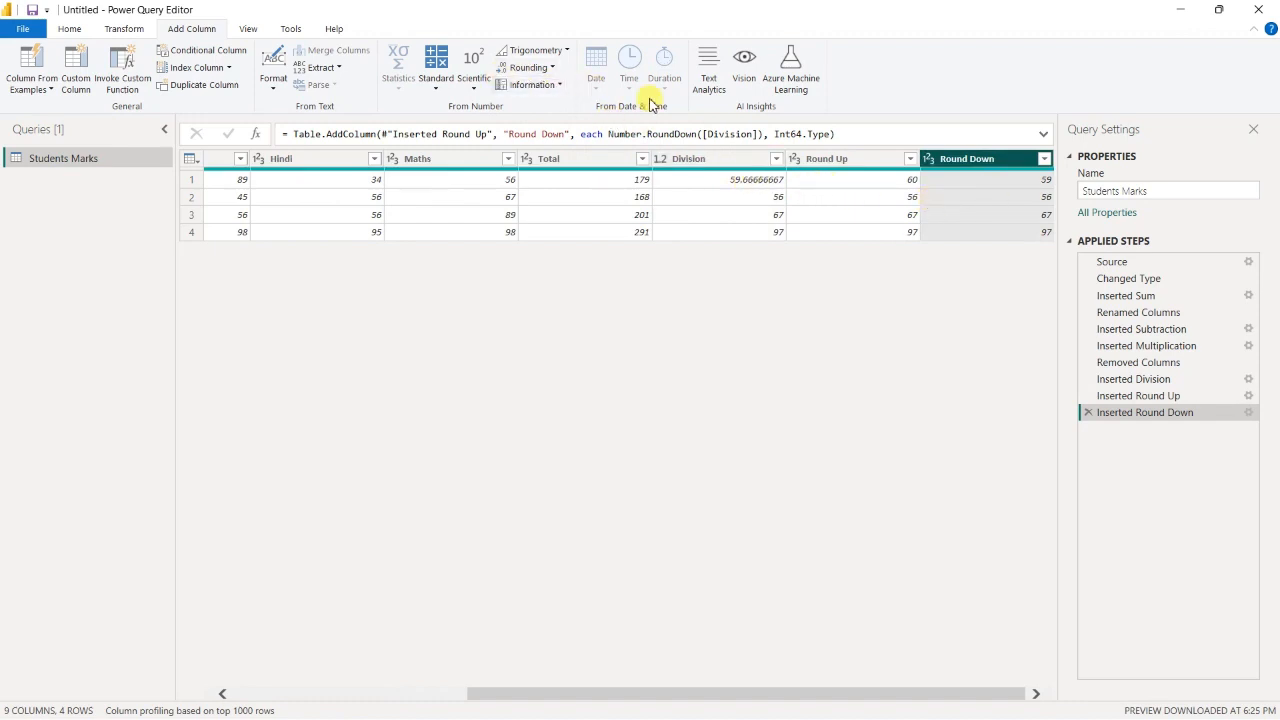
Step: Add a new column that rounds the Division values to 2 decimal places
{"action": "left_click", "coordinate": [705, 158]}
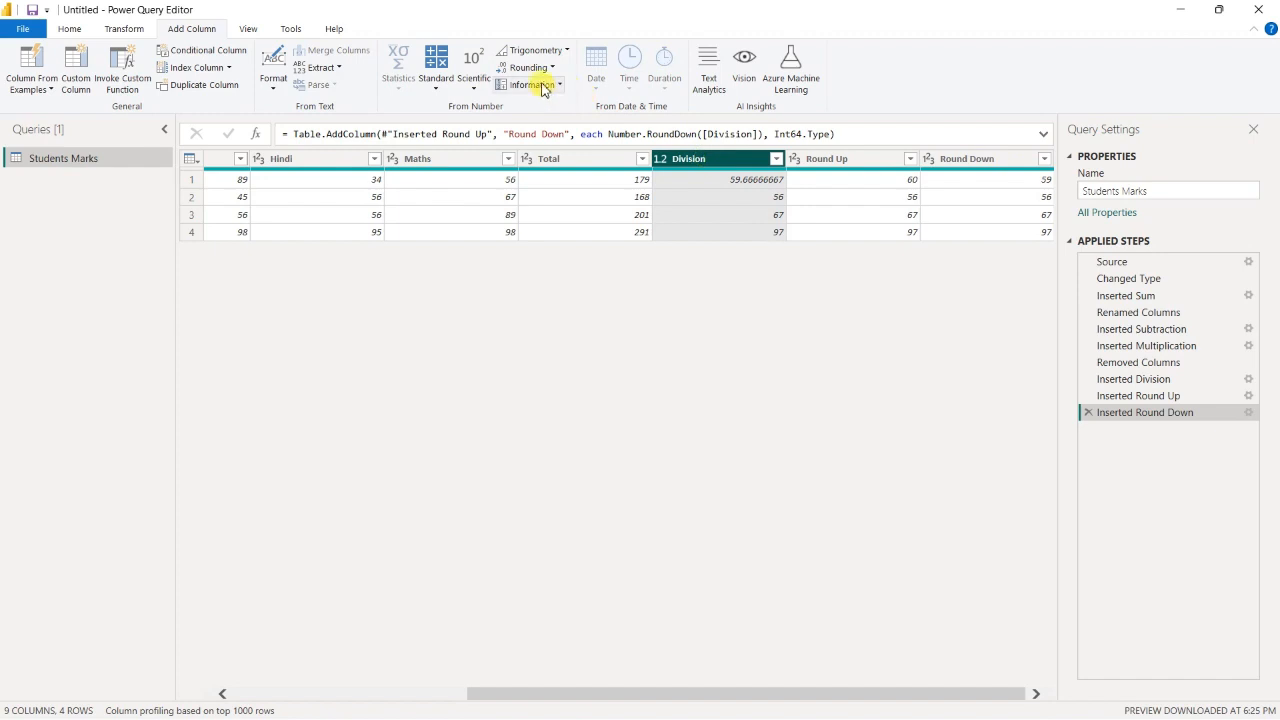
{"action": "left_click", "coordinate": [535, 67]}
{"action": "left_click", "coordinate": [551, 124]}
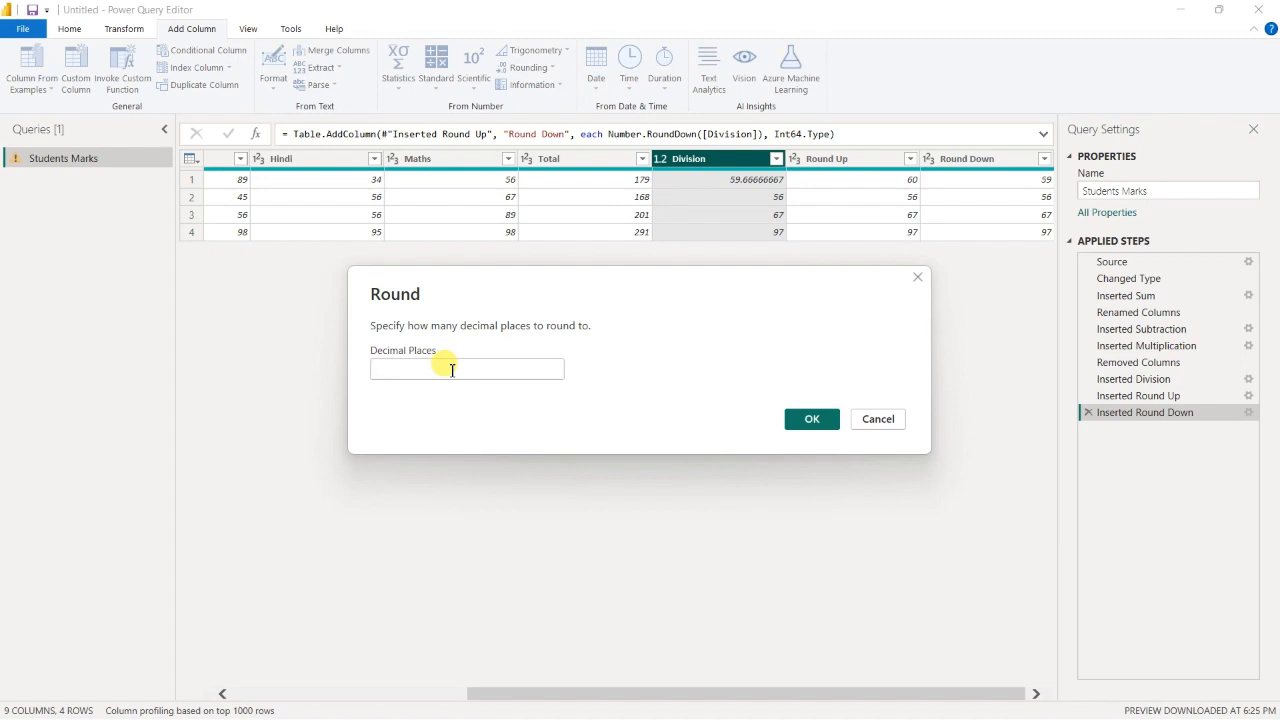
{"action": "left_click", "coordinate": [452, 370]}
{"action": "type", "text": "2"}
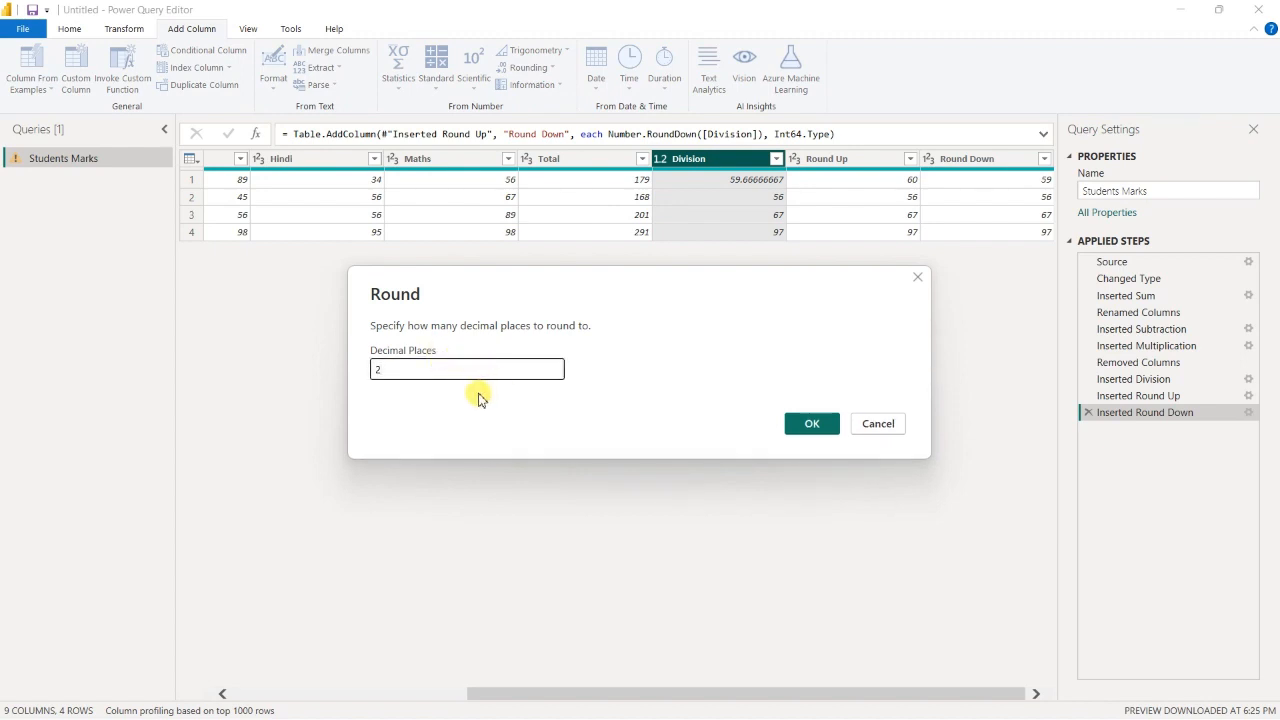
{"action": "left_click", "coordinate": [798, 426]}
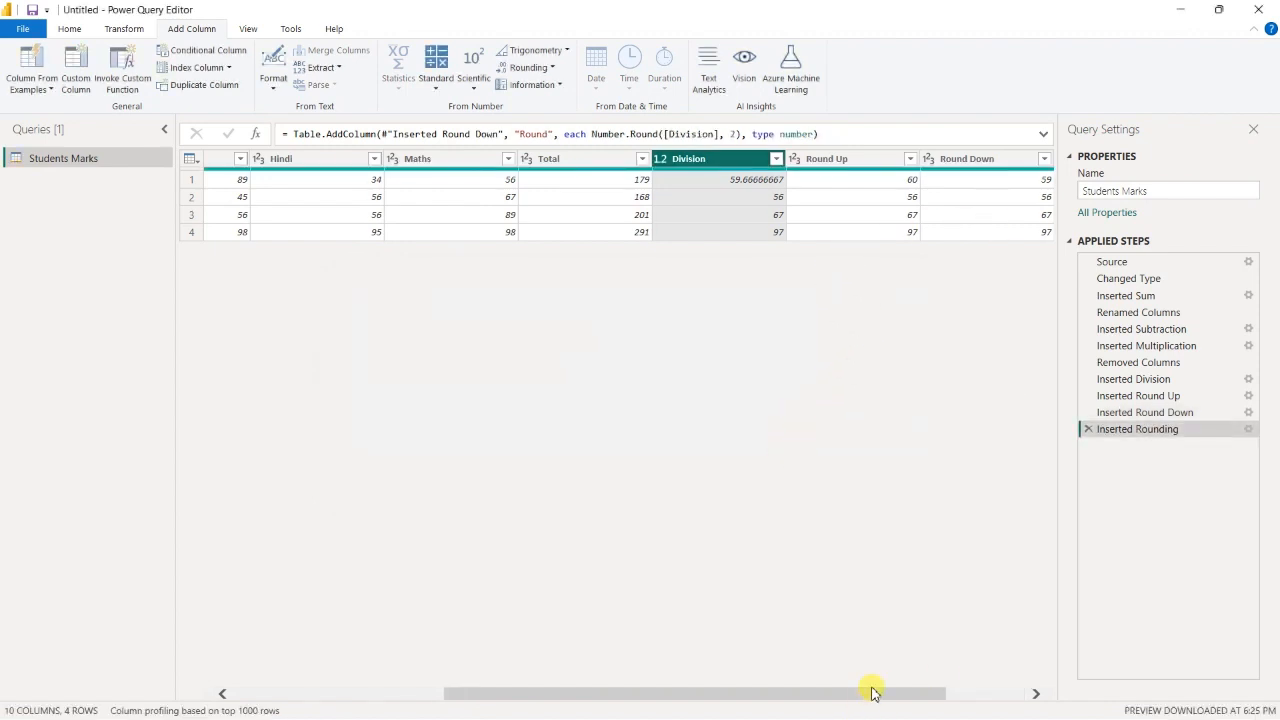
{"action": "left_click_drag", "start_coordinate": [871, 692], "coordinate": [960, 690]}
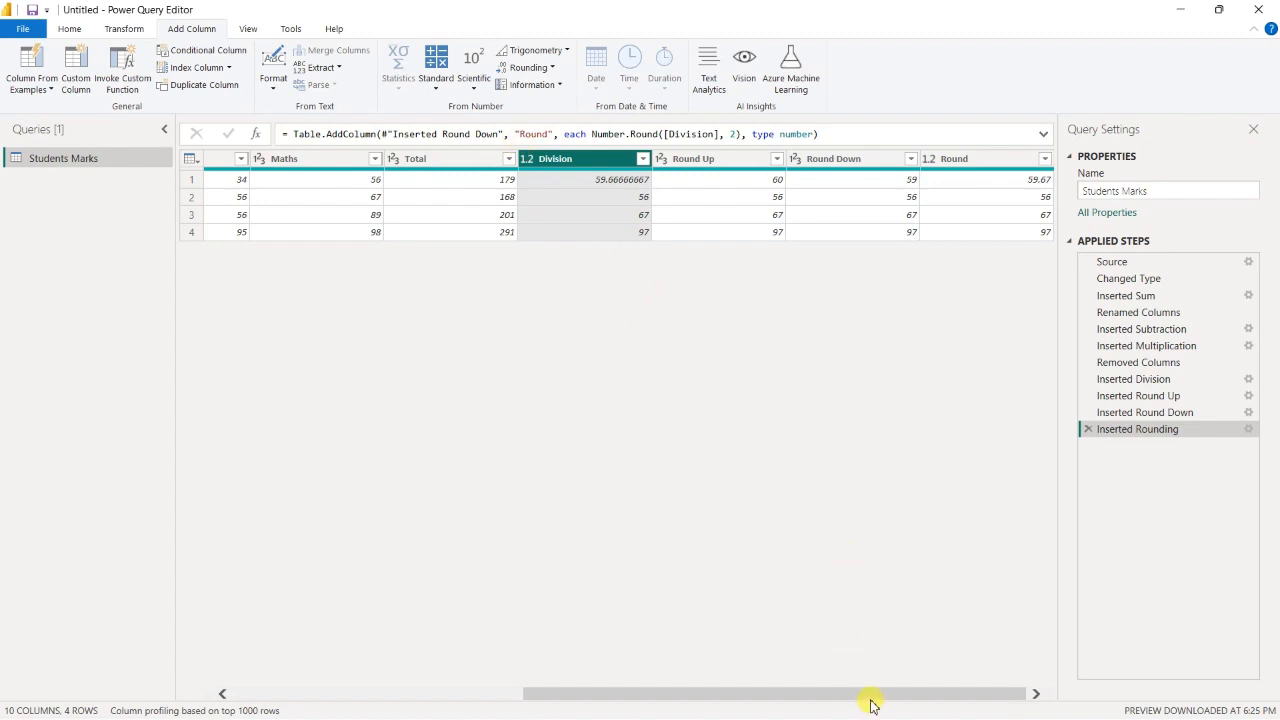
{"action": "mouse_move", "coordinate": [870, 700]}
{"action": "left_mouse_down"}
{"action": "mouse_move", "coordinate": [706, 671]}
{"action": "mouse_move", "coordinate": [841, 700]}
{"action": "mouse_move", "coordinate": [612, 677]}
{"action": "mouse_move", "coordinate": [649, 697]}
{"action": "mouse_move", "coordinate": [563, 686]}
{"action": "mouse_move", "coordinate": [880, 680]}
{"action": "left_mouse_up"}
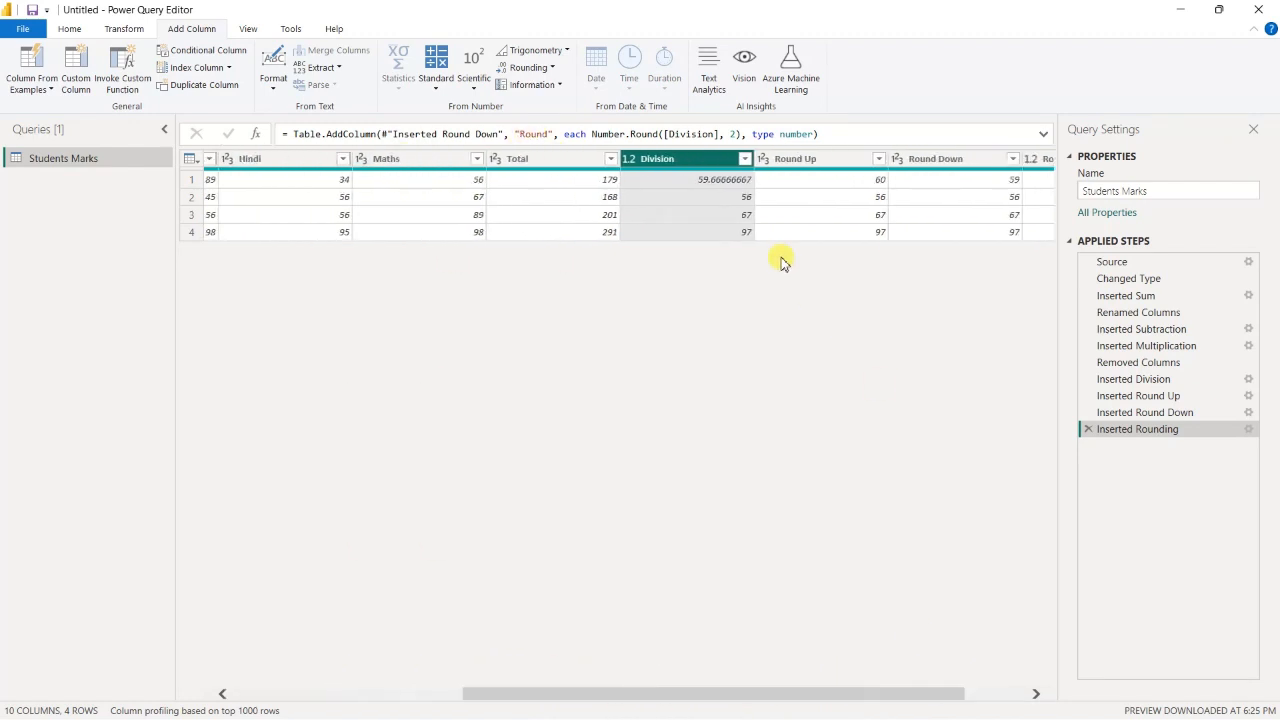
Step: Remove the Round Up, Round Down and Round columns from the table together
{"action": "left_click", "coordinate": [795, 167]}
{"action": "left_click", "coordinate": [940, 168], "text": "ctrl"}
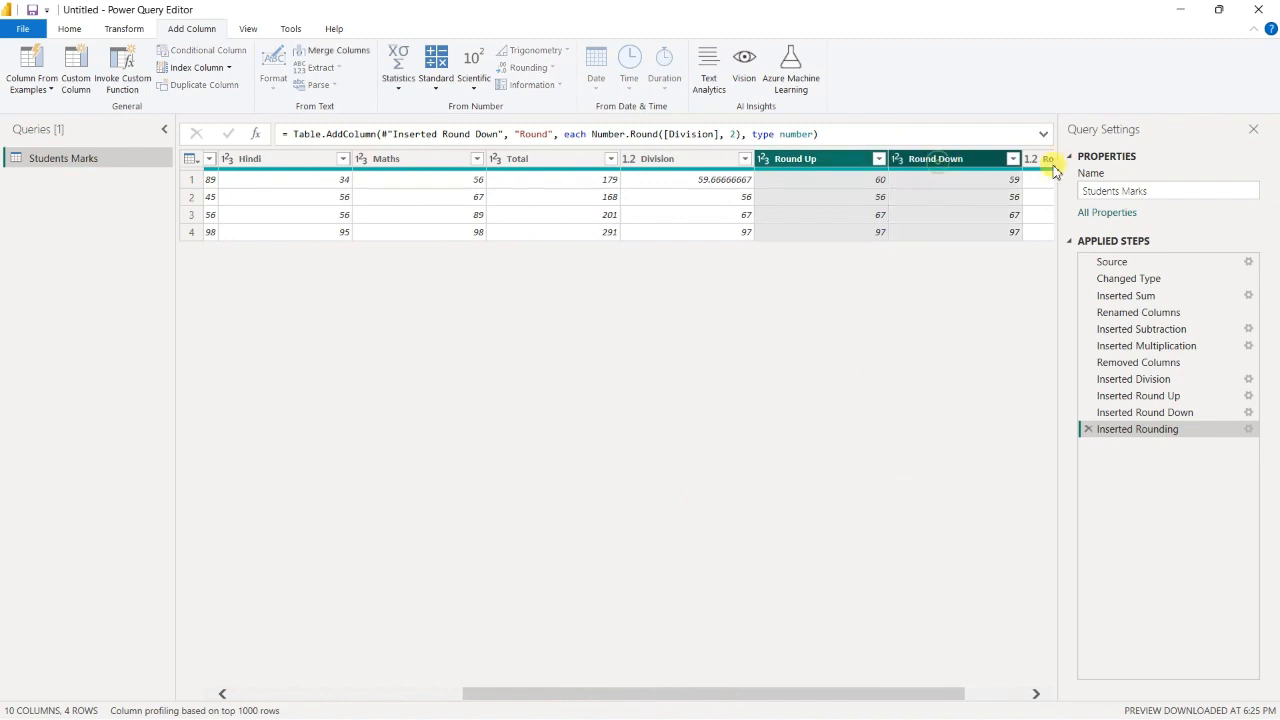
{"action": "left_click", "coordinate": [1036, 160], "text": "ctrl"}
{"action": "right_click", "coordinate": [1037, 166]}
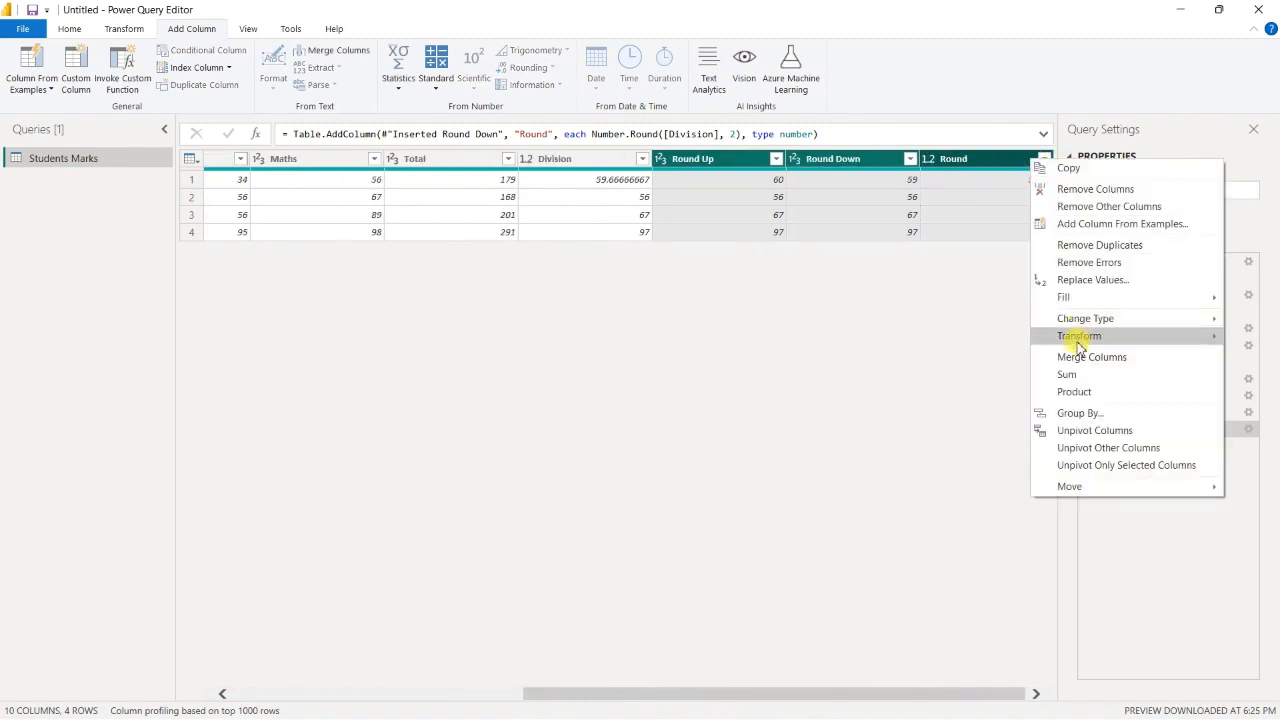
{"action": "left_click", "coordinate": [1059, 190]}
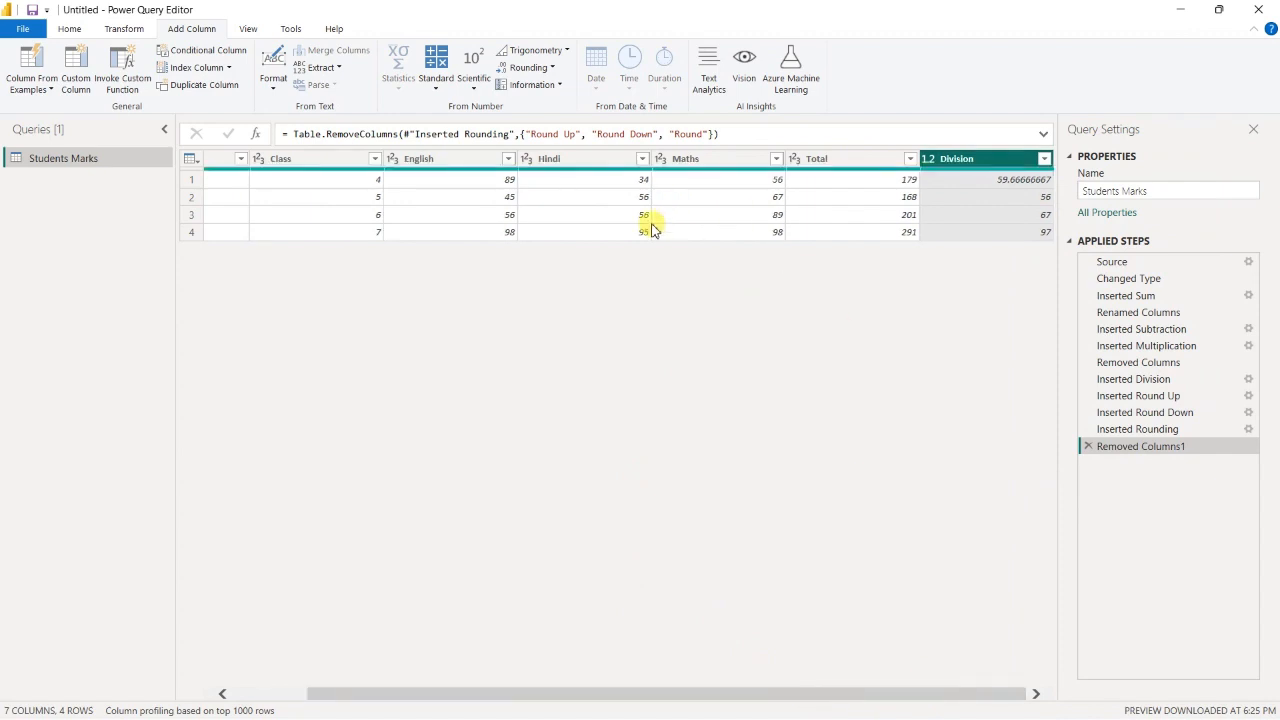
Step: Remove the Hindi, Maths, Total and Division columns, keeping only Name, Class and English
{"action": "left_click", "coordinate": [455, 163]}
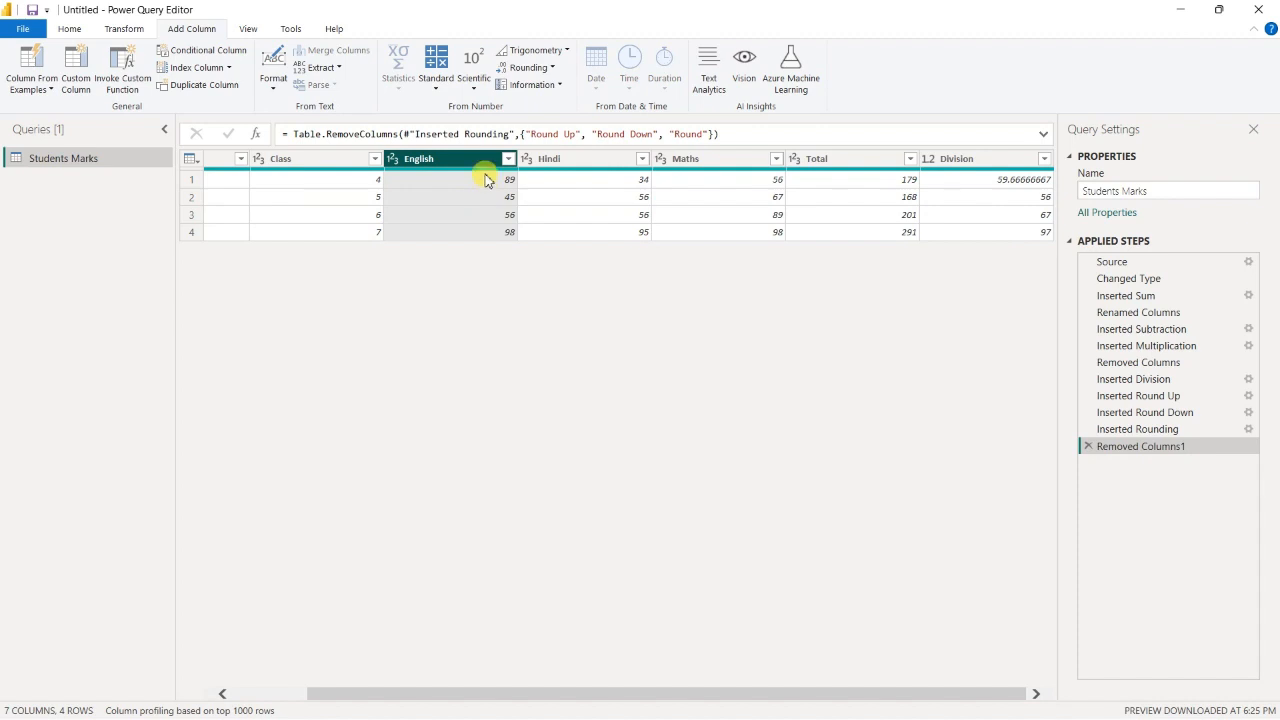
{"action": "left_click", "coordinate": [580, 161]}
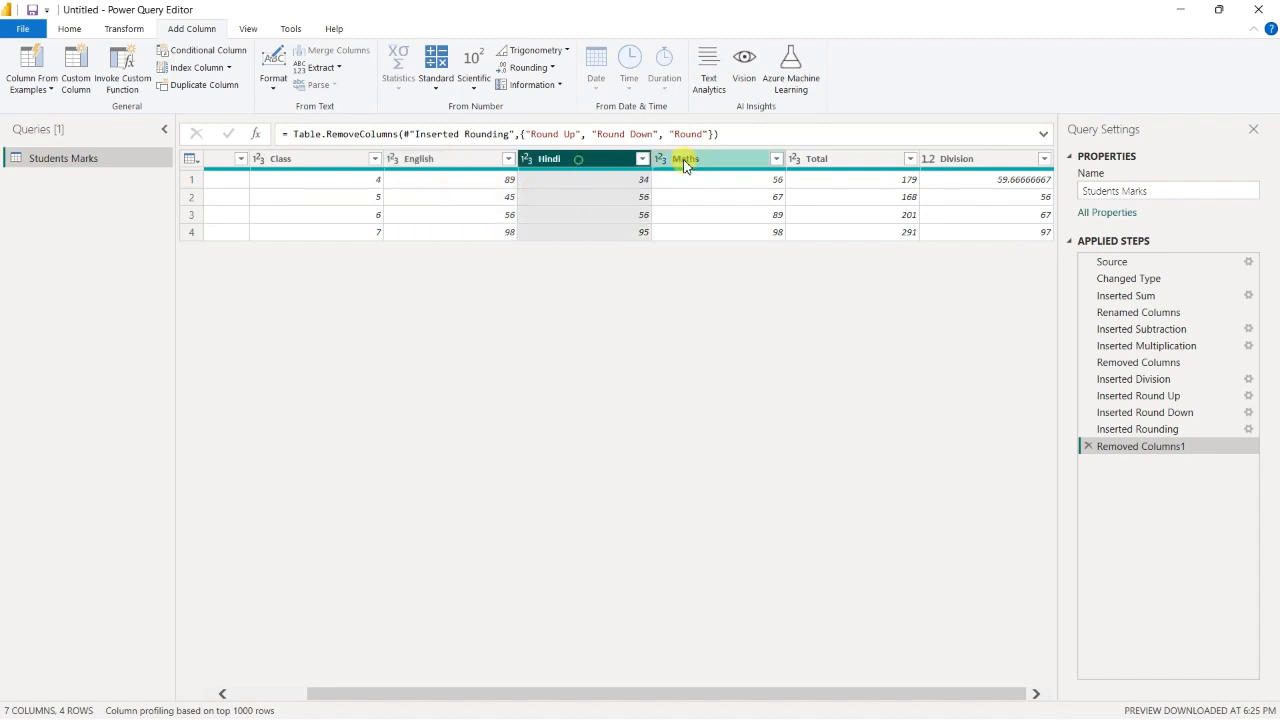
{"action": "left_click", "coordinate": [685, 160], "text": "ctrl"}
{"action": "left_click", "coordinate": [858, 172]}
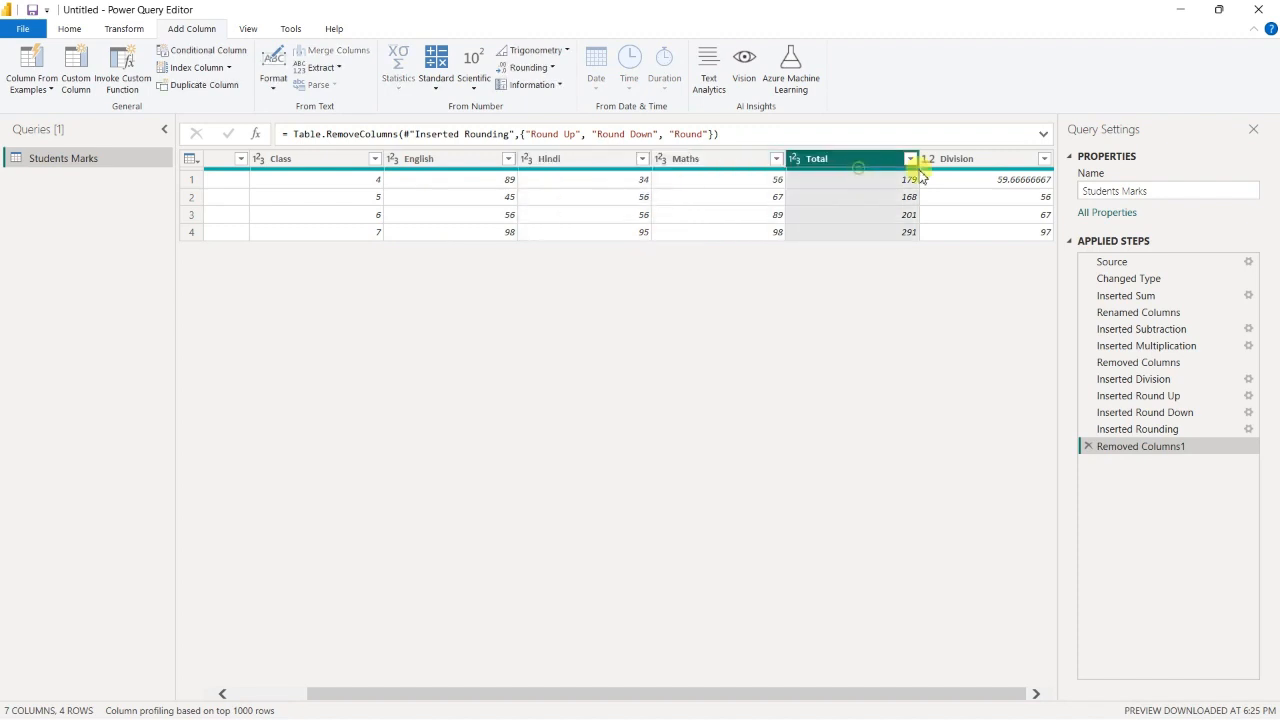
{"action": "left_click", "coordinate": [533, 160]}
{"action": "left_click", "coordinate": [715, 158], "text": "ctrl"}
{"action": "left_click", "coordinate": [895, 158], "text": "ctrl"}
{"action": "left_click", "coordinate": [950, 158], "text": "ctrl"}
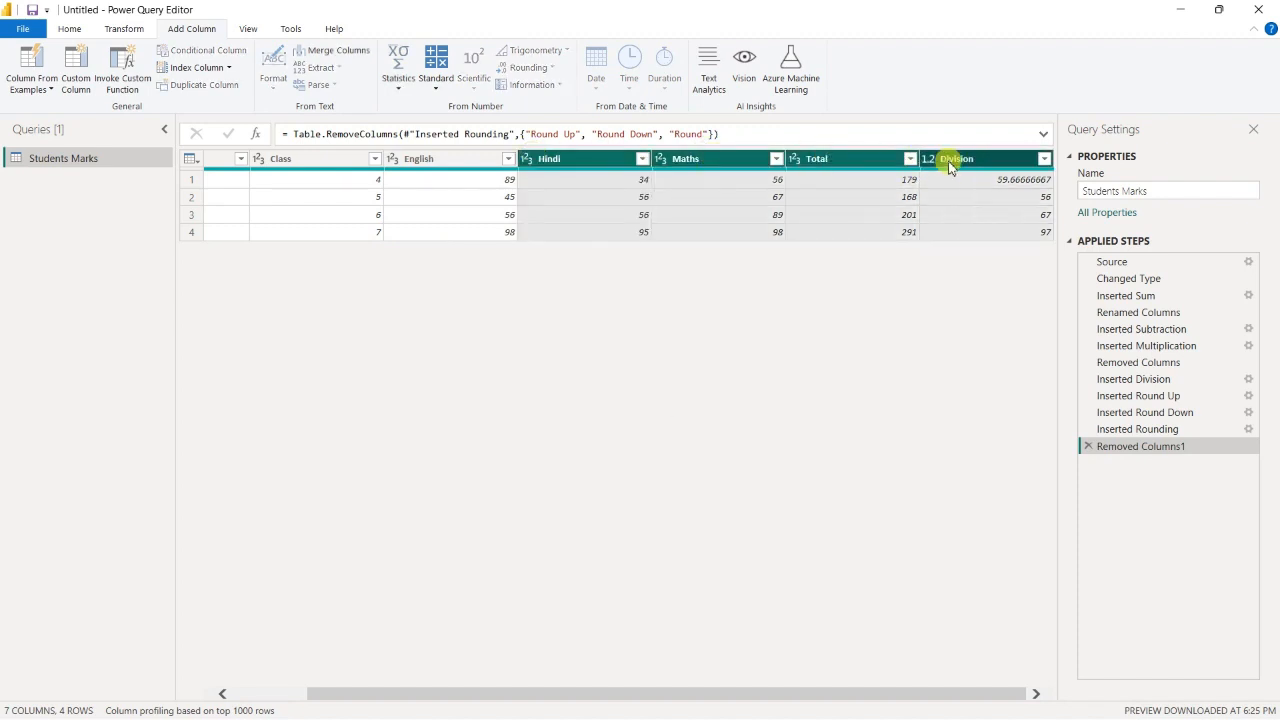
{"action": "right_click", "coordinate": [948, 160]}
{"action": "left_click", "coordinate": [1008, 191]}
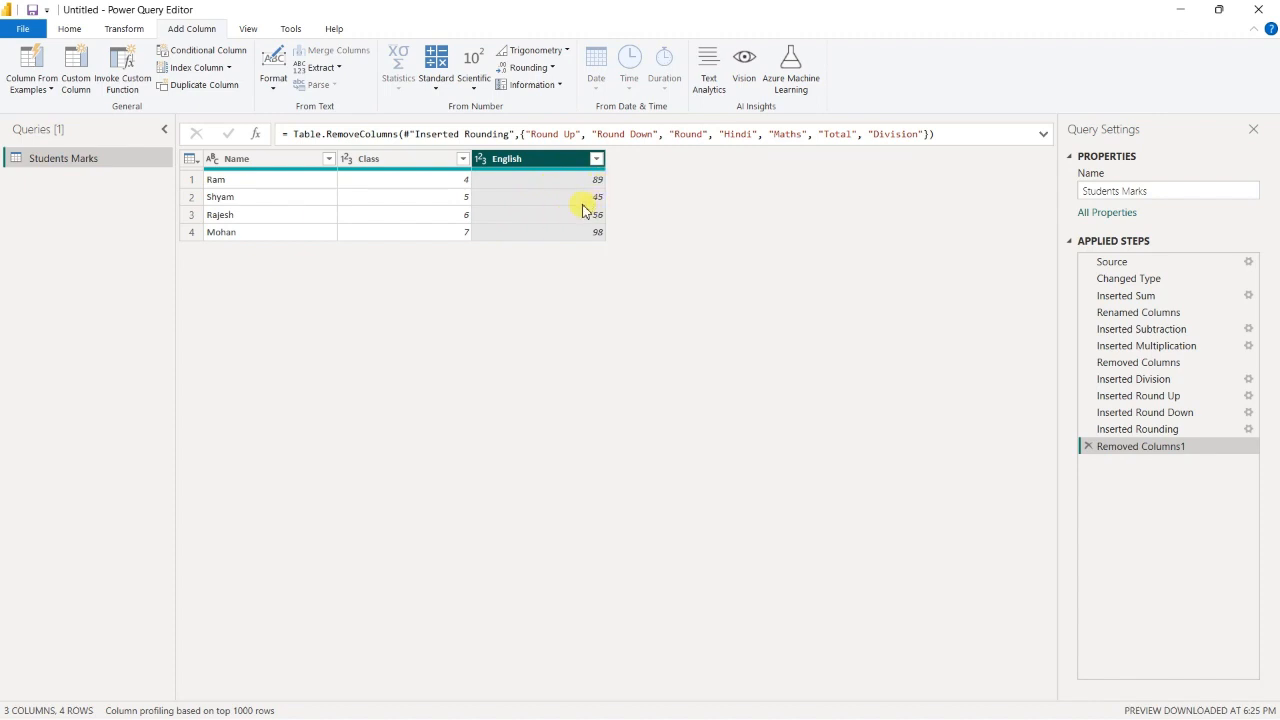
Step: Switch to the Windows Calculator by running calc, and move its window clear of the marks table
{"action": "key", "text": "super+r"}
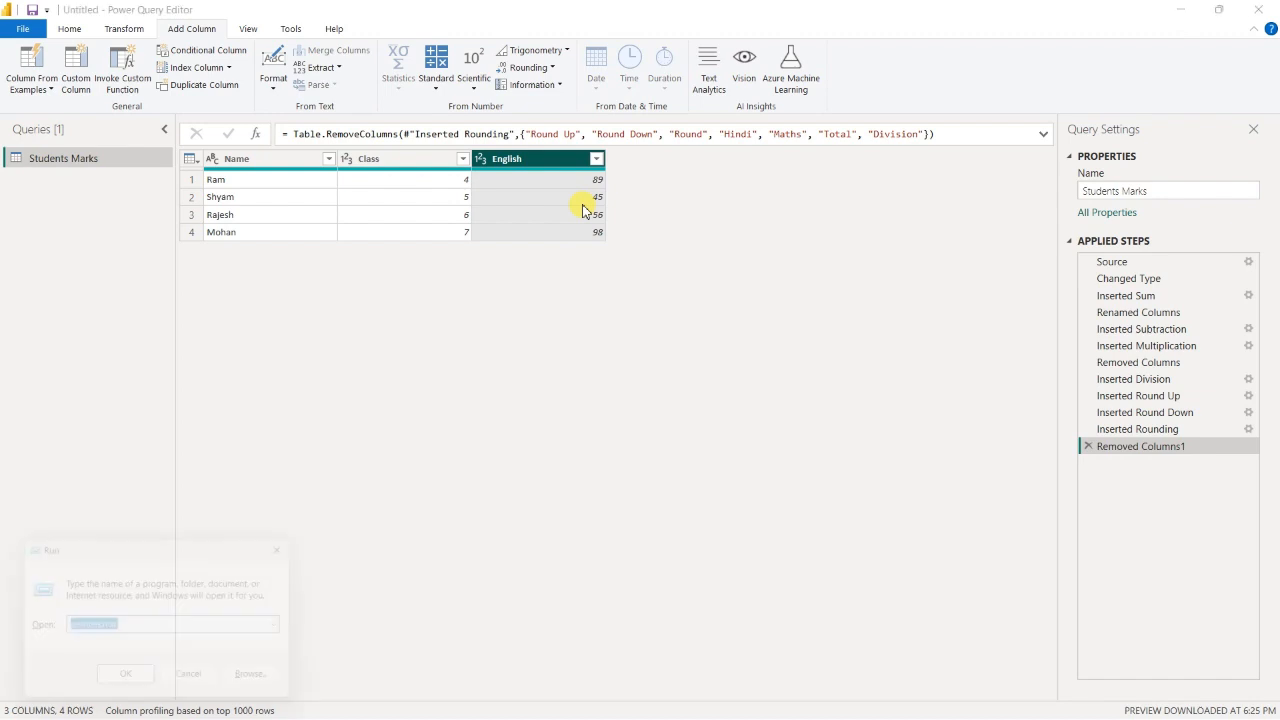
{"action": "type", "text": "calc"}
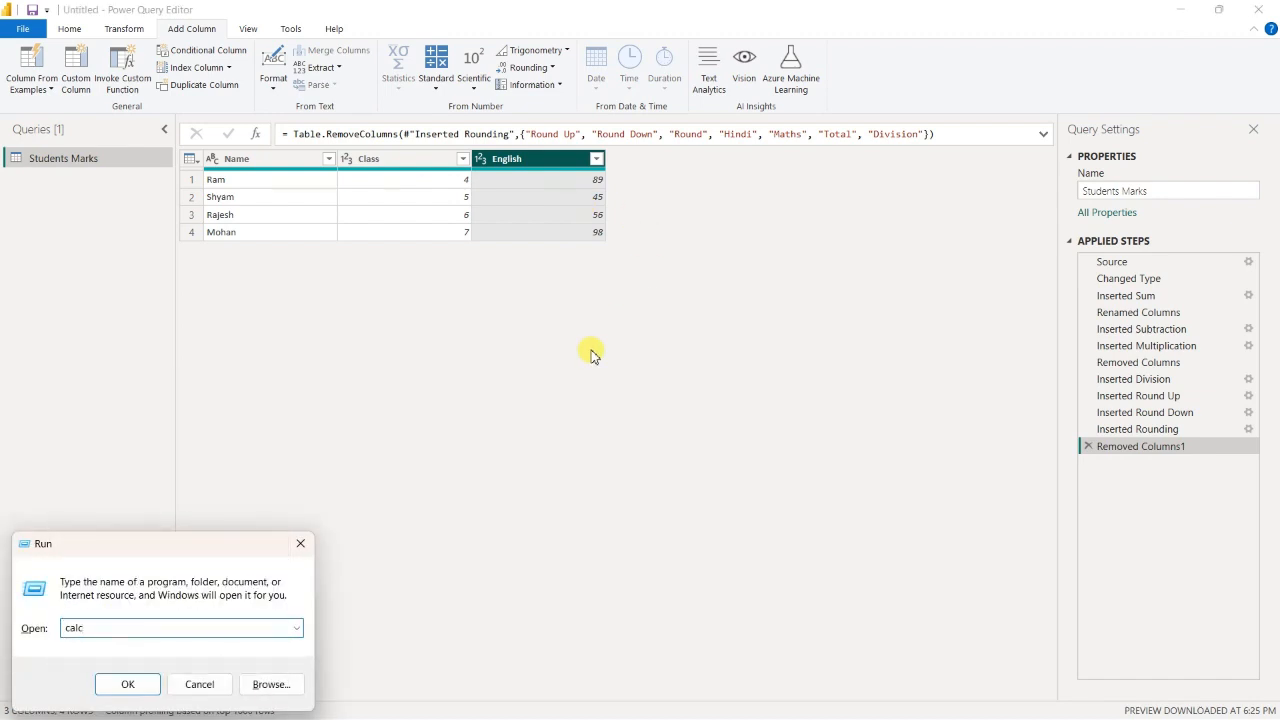
{"action": "key", "text": "Return"}
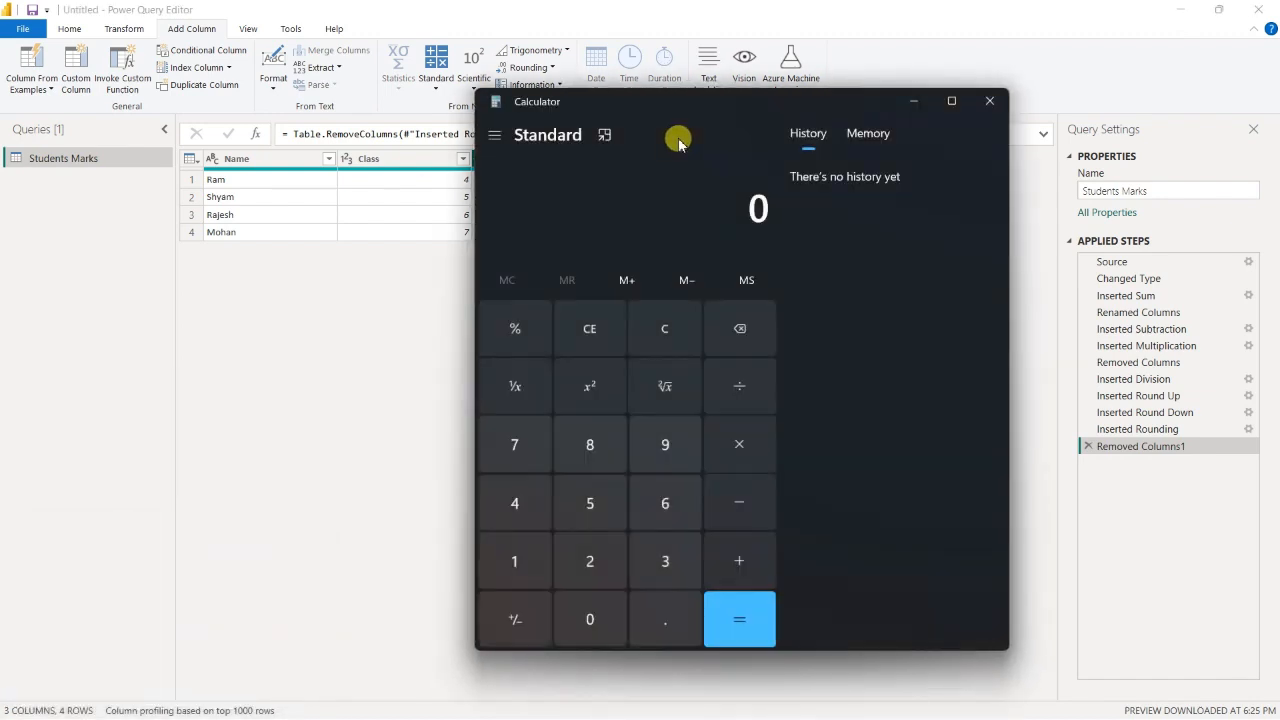
{"action": "left_click_drag", "start_coordinate": [683, 113], "coordinate": [886, 164]}
{"action": "left_click", "coordinate": [800, 487]}
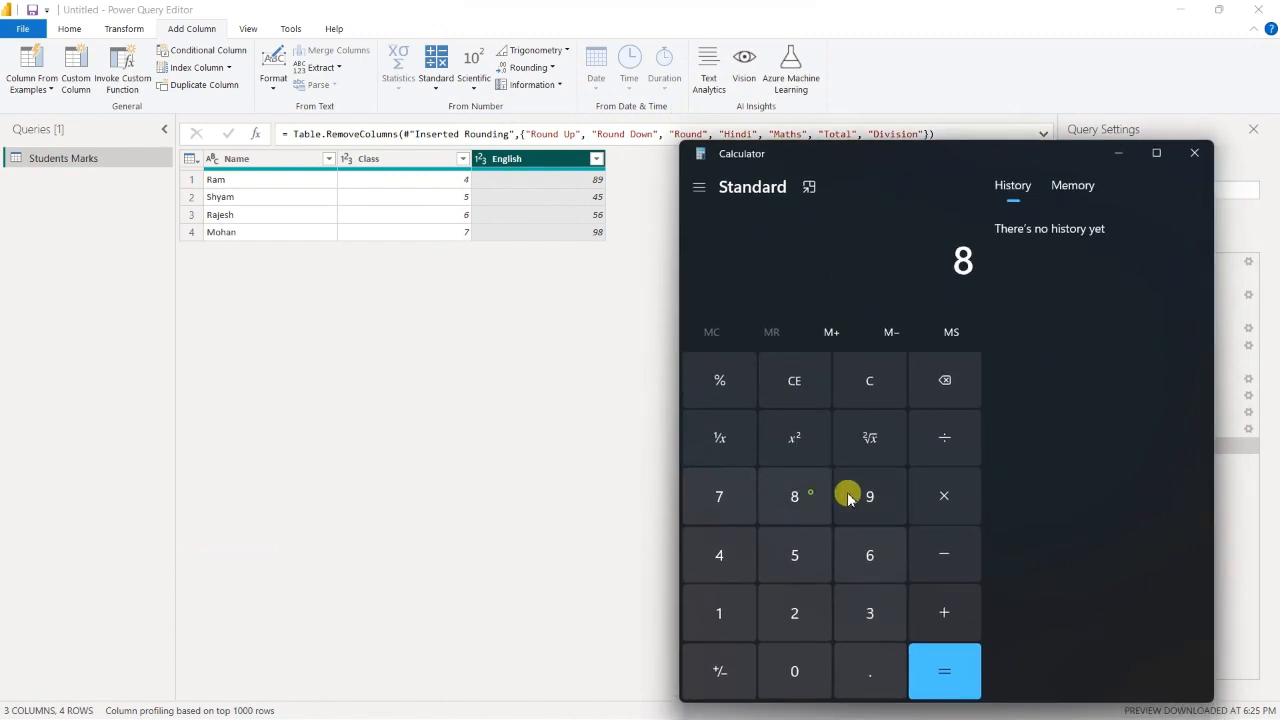
{"action": "left_click", "coordinate": [869, 496]}
{"action": "left_click", "coordinate": [944, 437]}
{"action": "key", "text": "Return"}
{"action": "left_click", "coordinate": [869, 380]}
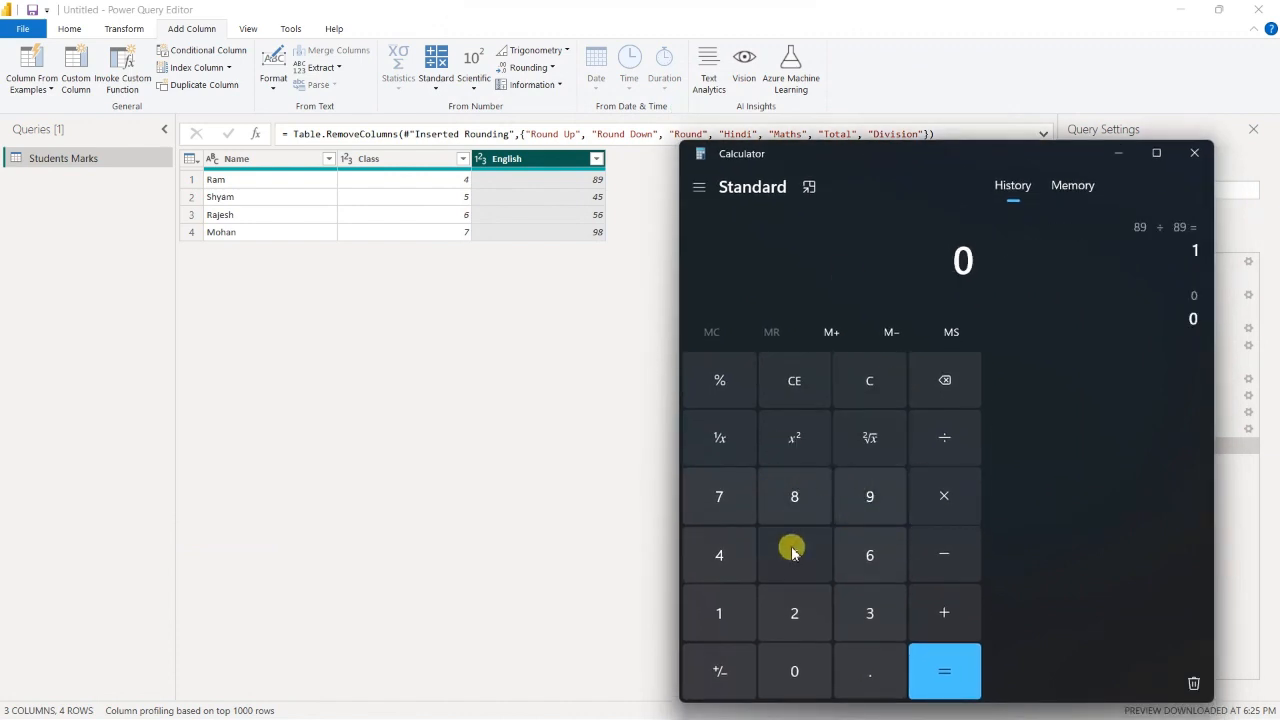
Step: Calculate 89 divided by 10 in the Calculator
{"action": "left_click", "coordinate": [792, 496]}
{"action": "left_click", "coordinate": [869, 500]}
{"action": "left_click", "coordinate": [944, 444]}
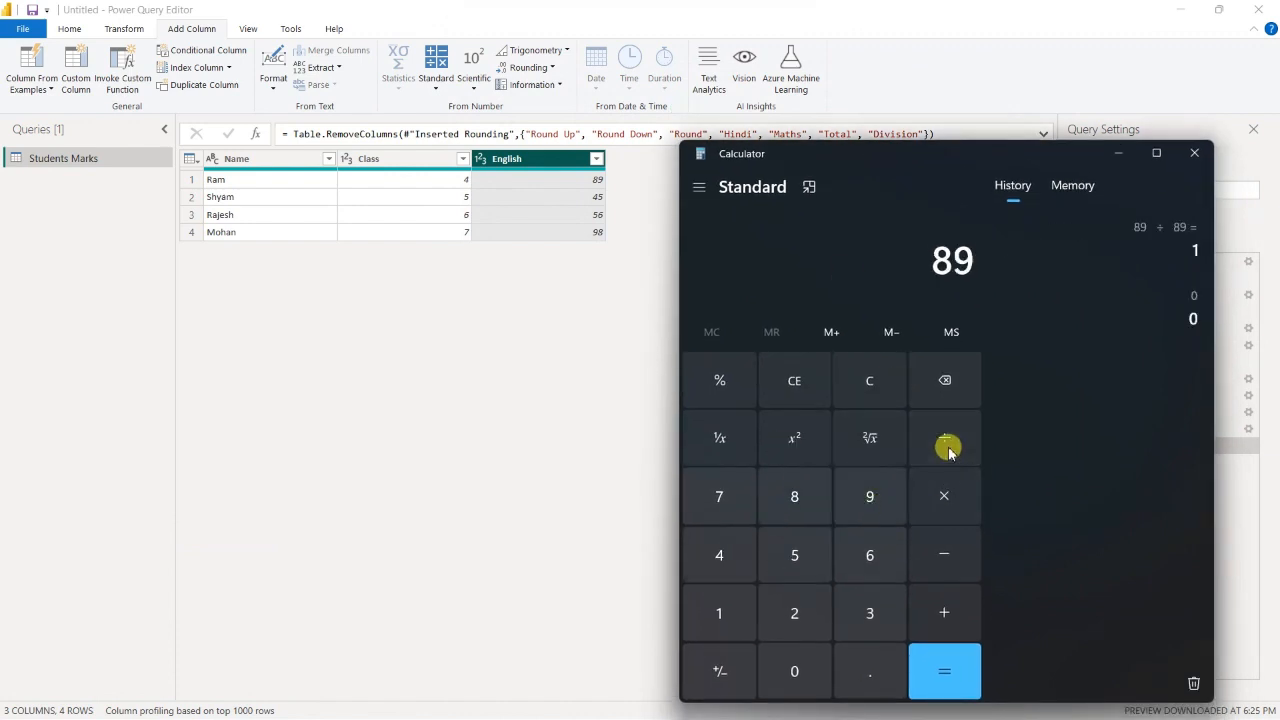
{"action": "left_click", "coordinate": [728, 612]}
{"action": "left_click", "coordinate": [796, 660]}
{"action": "left_click", "coordinate": [930, 683]}
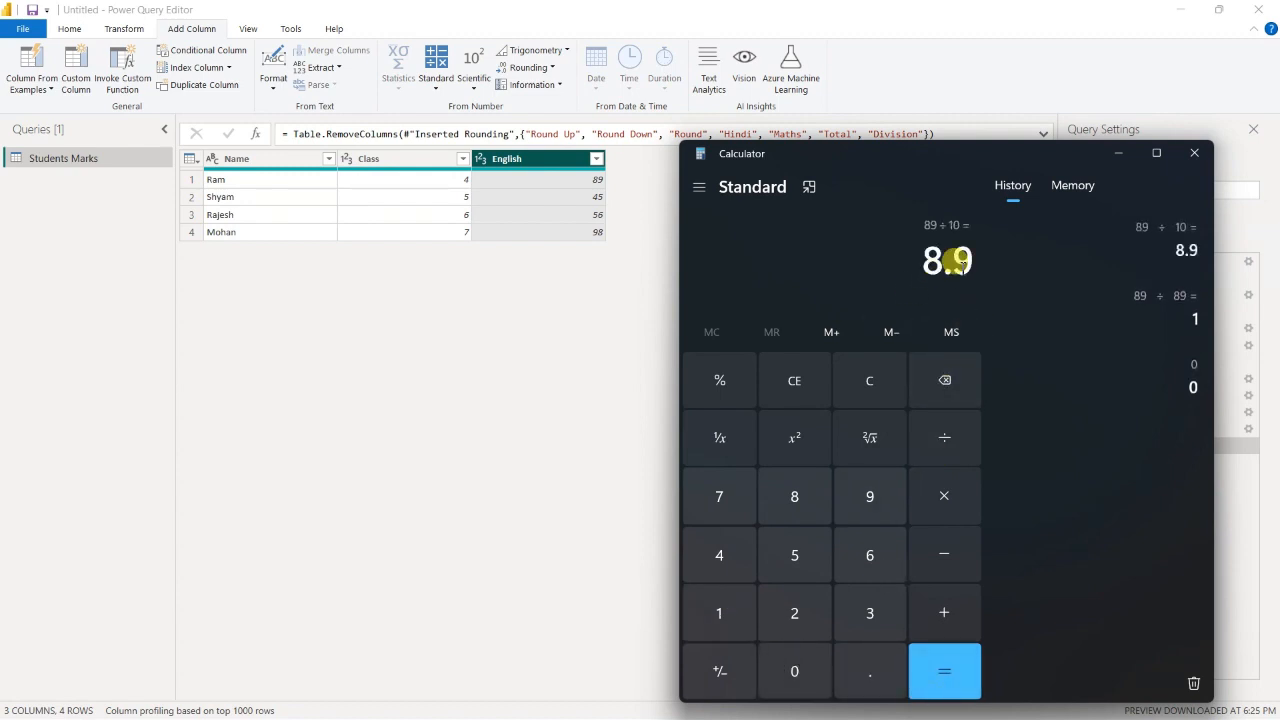
Step: Clear the Calculator entry and minimize its window to return to the Power Query Editor
{"action": "left_click", "coordinate": [800, 381]}
{"action": "left_click", "coordinate": [800, 384]}
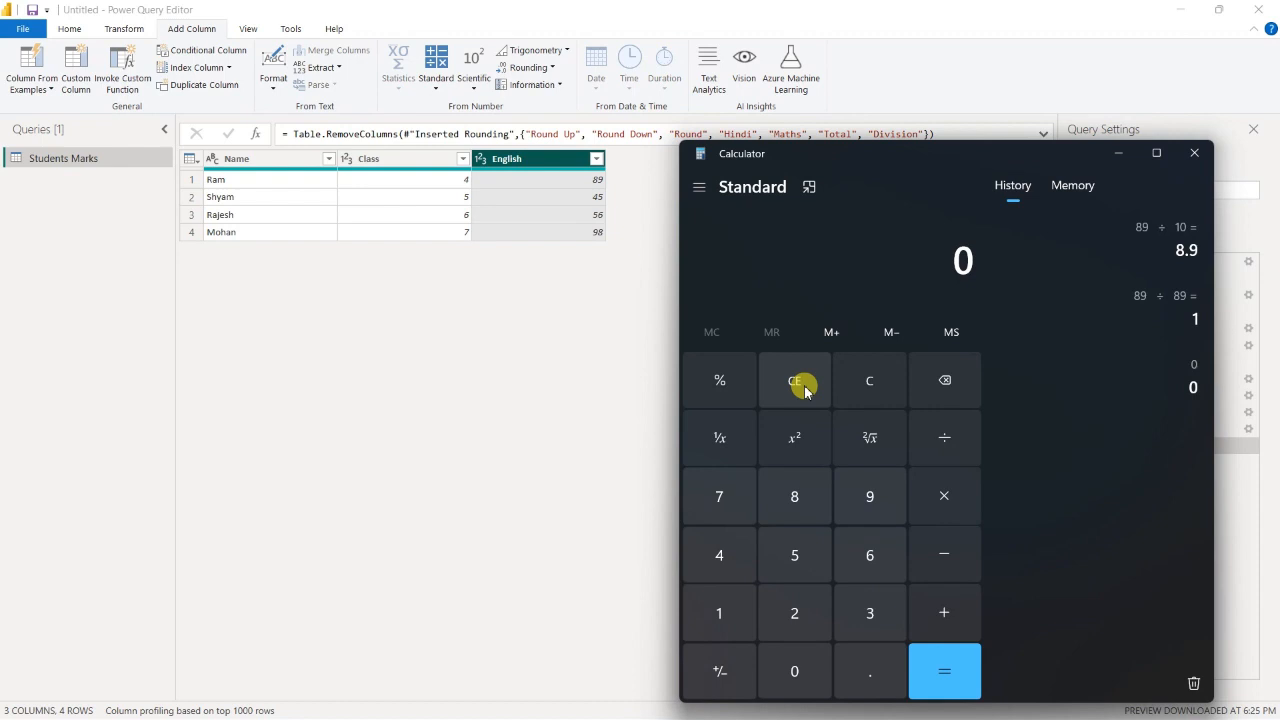
{"action": "left_click", "coordinate": [1120, 154]}
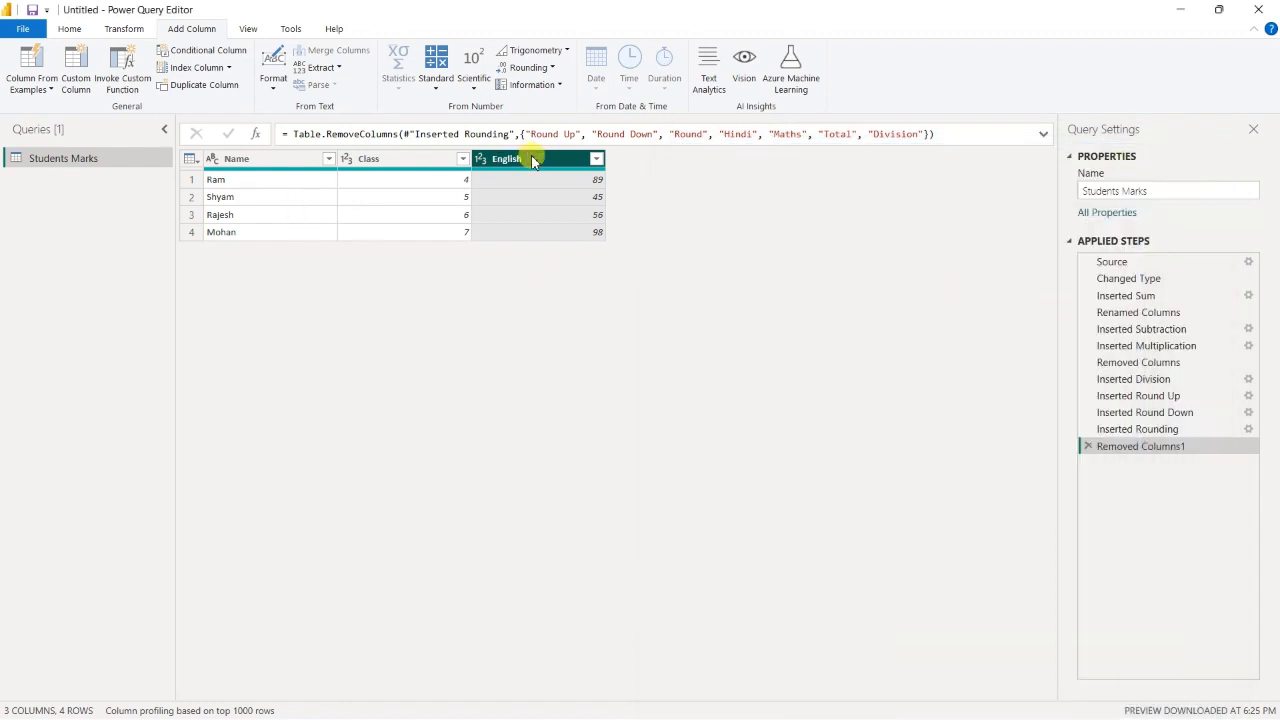
Step: Add a Percentage column that calculates 10 percent of each English mark
{"action": "left_click", "coordinate": [440, 85]}
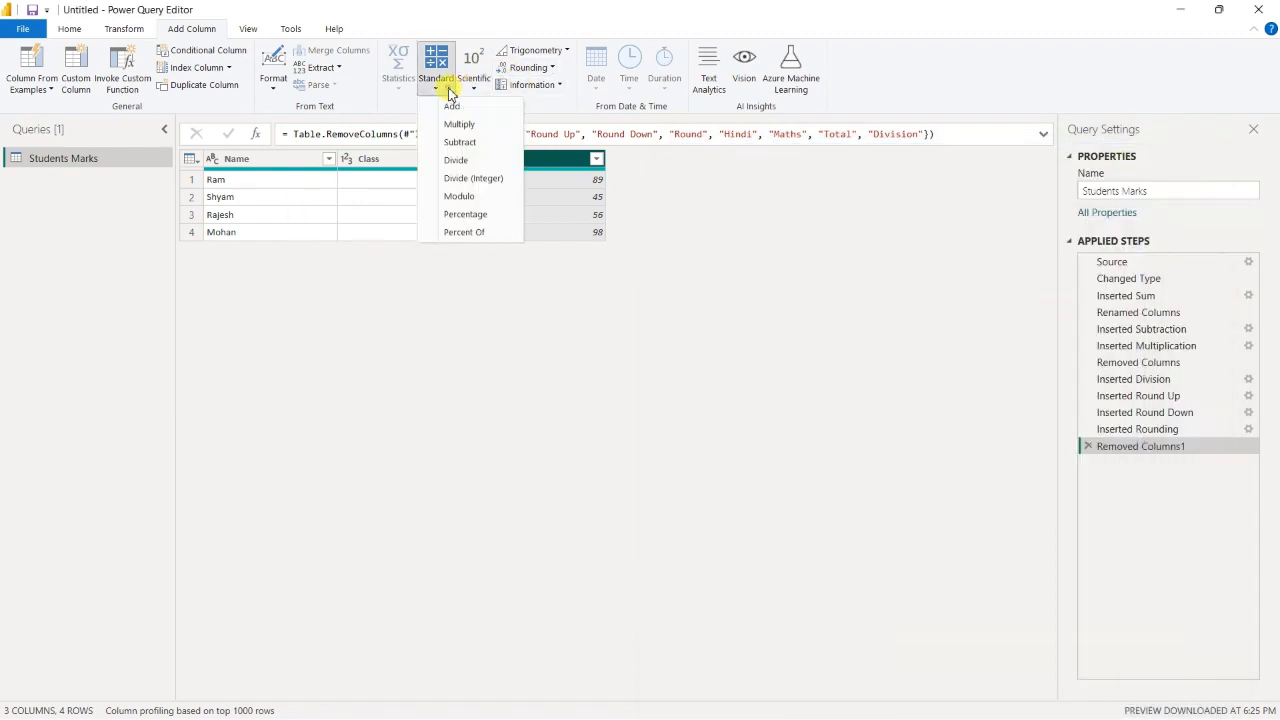
{"action": "left_click", "coordinate": [474, 214]}
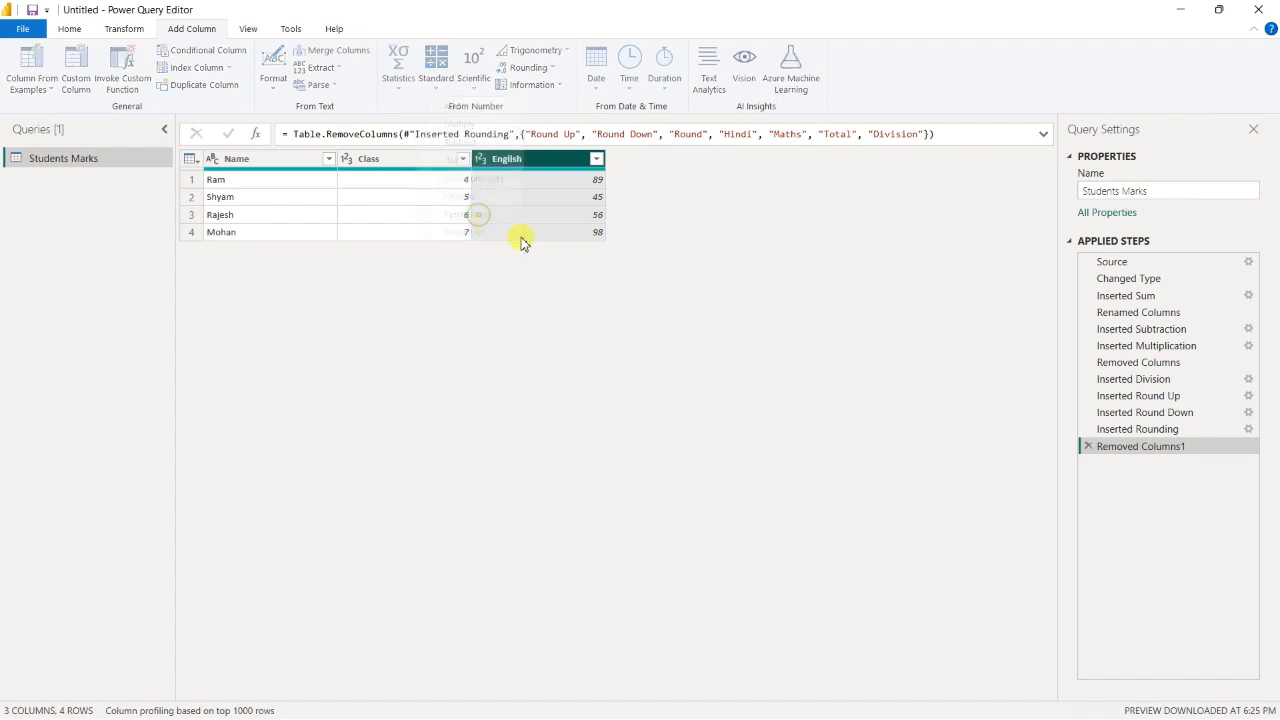
{"action": "left_click_drag", "start_coordinate": [562, 272], "coordinate": [594, 313]}
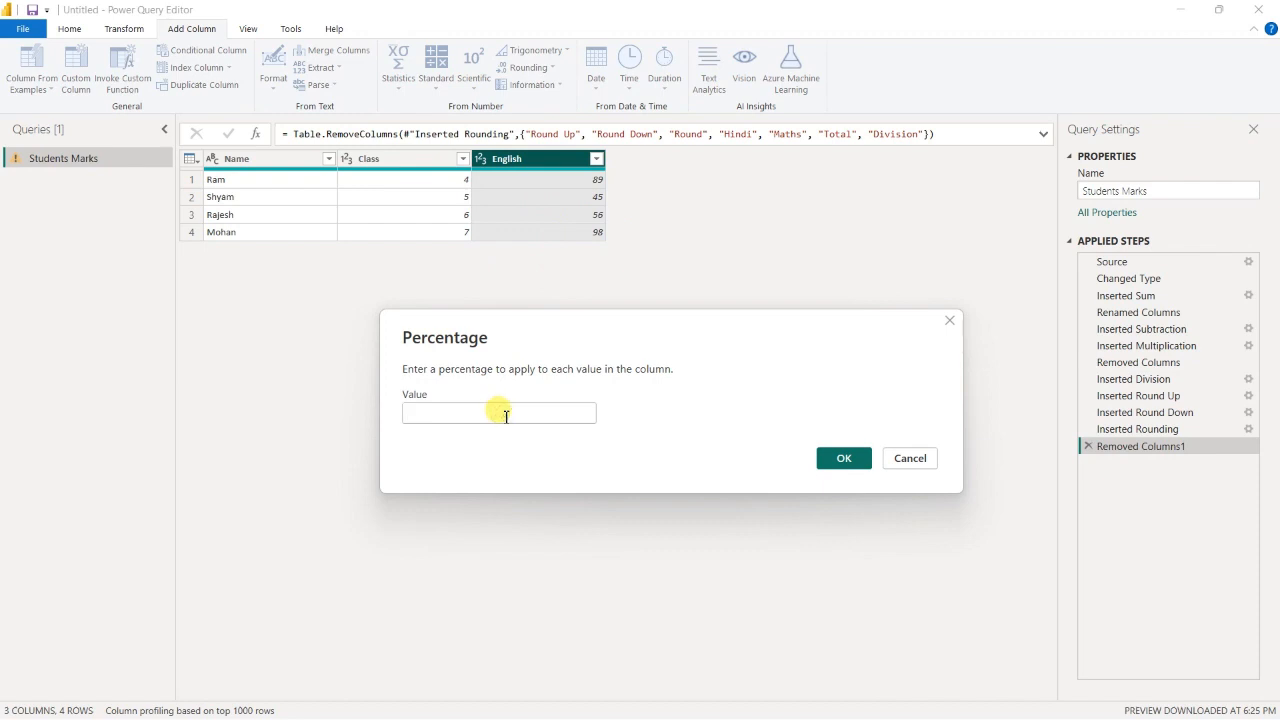
{"action": "left_click", "coordinate": [506, 416]}
{"action": "type", "text": "10"}
{"action": "left_click", "coordinate": [834, 460]}
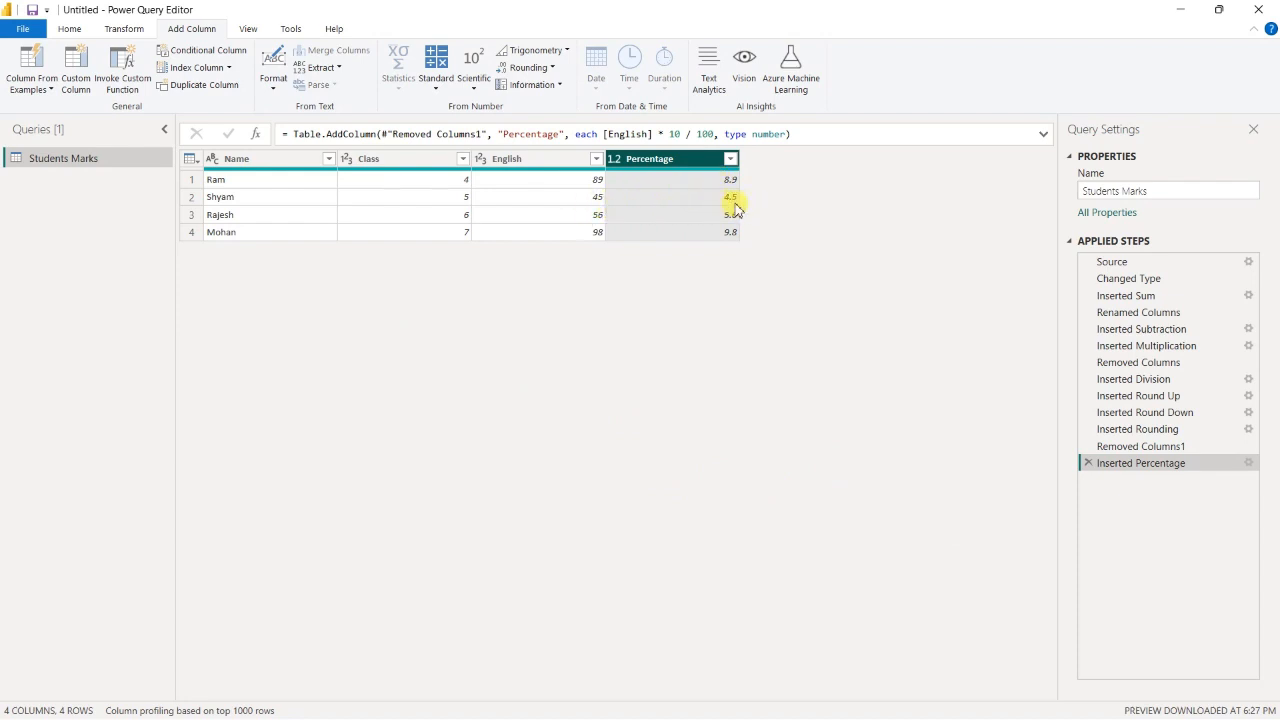
Step: Add a Percent Of column expressing each value of the Percentage column as a percentage of 10
{"action": "left_click", "coordinate": [437, 78]}
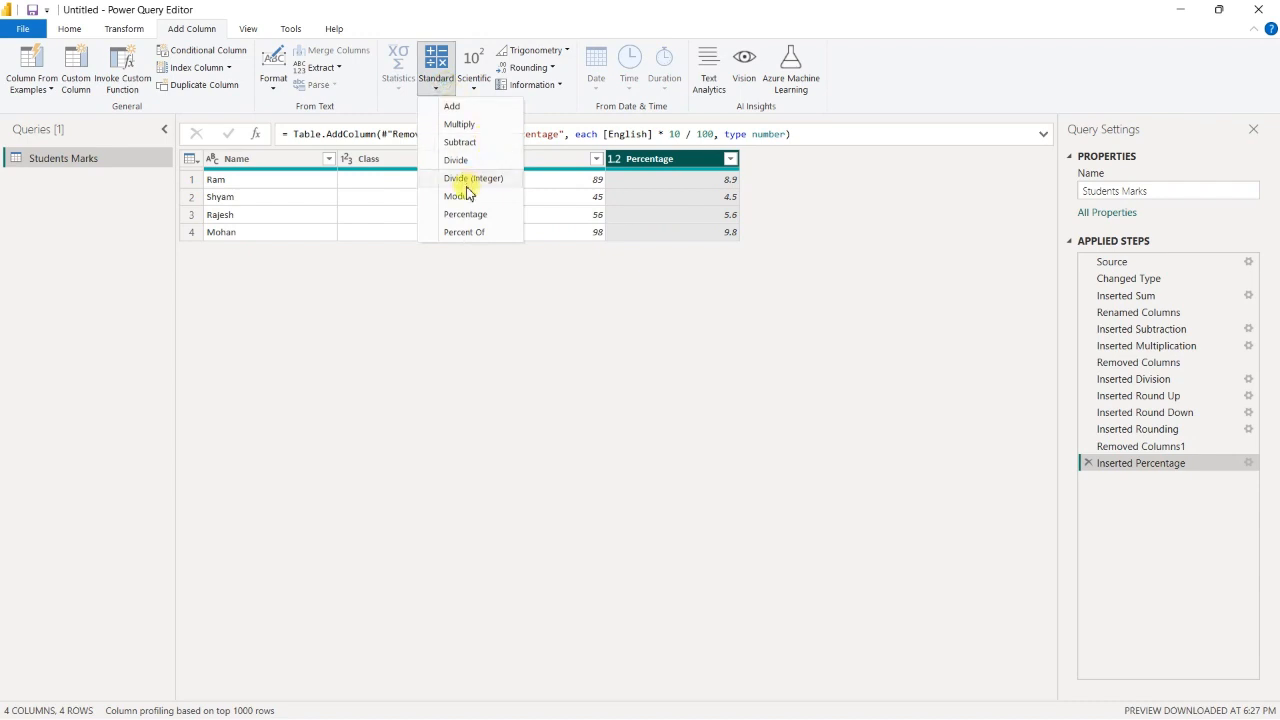
{"action": "left_click", "coordinate": [470, 233]}
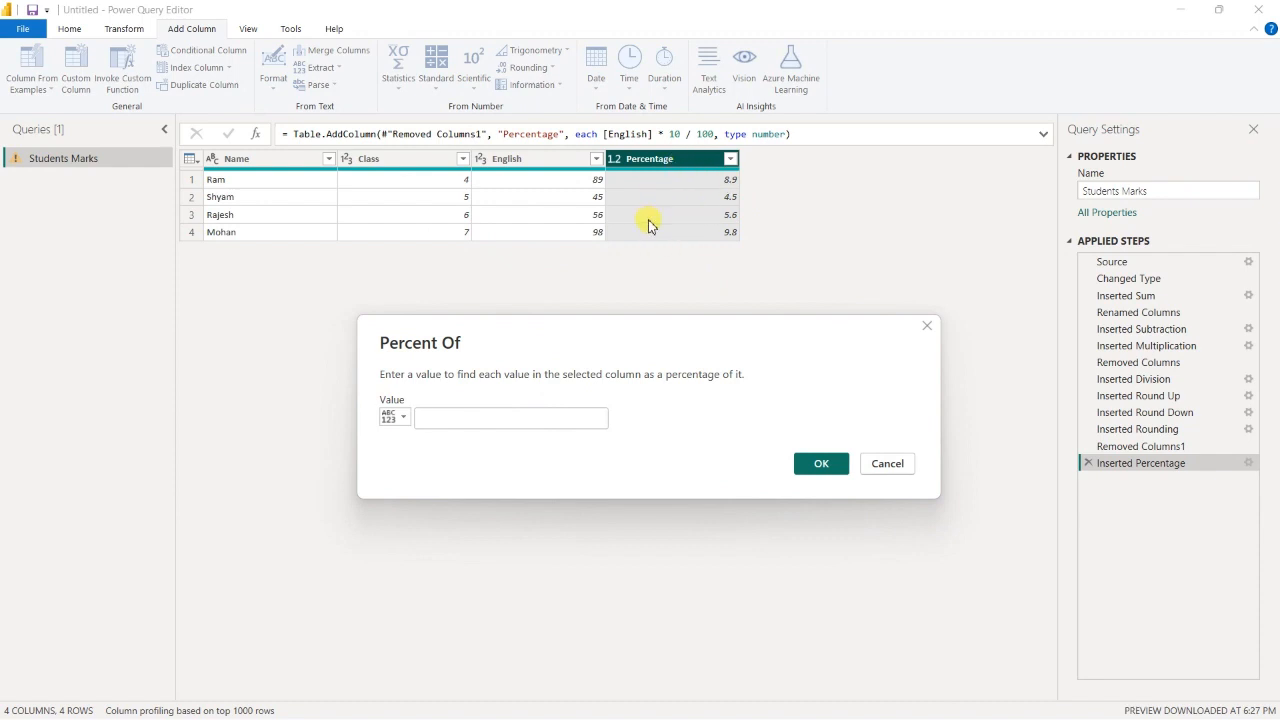
{"action": "left_click", "coordinate": [547, 415]}
{"action": "type", "text": "10"}
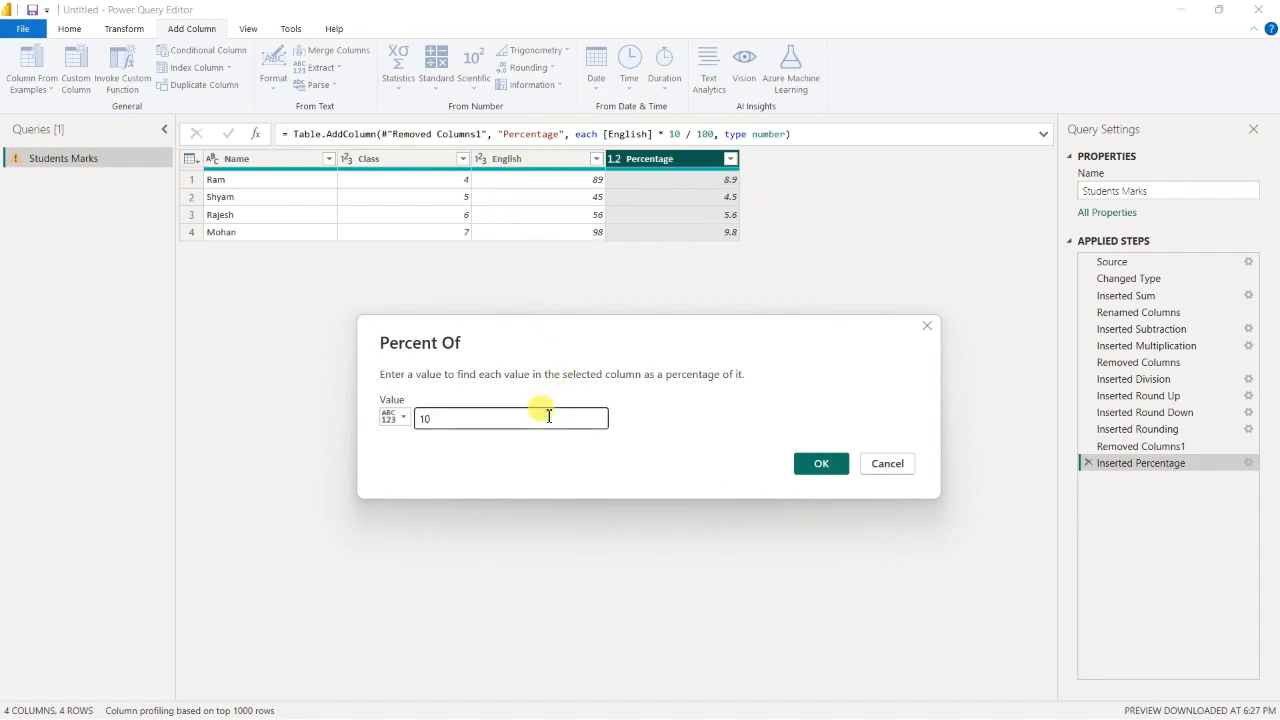
{"action": "left_click", "coordinate": [814, 463]}
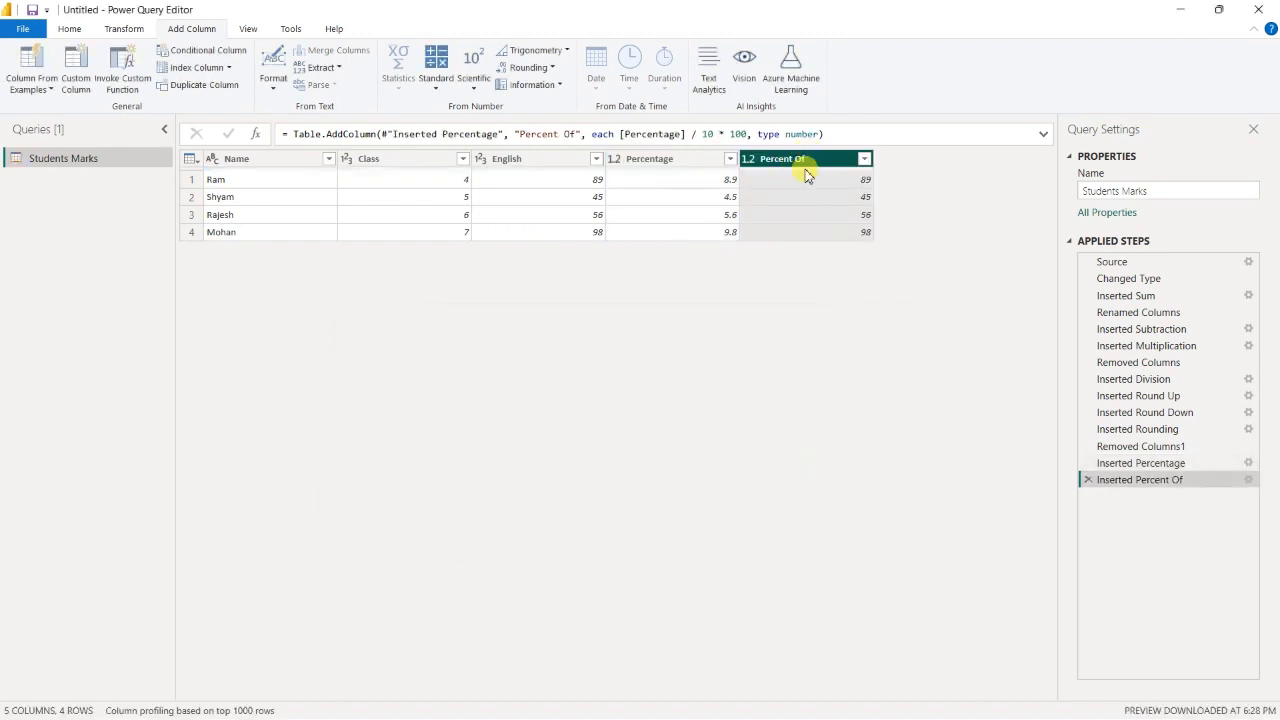
Step: Compare the English, Percentage and Percent Of columns to examine how the two percentage operations relate
{"action": "left_click", "coordinate": [533, 163]}
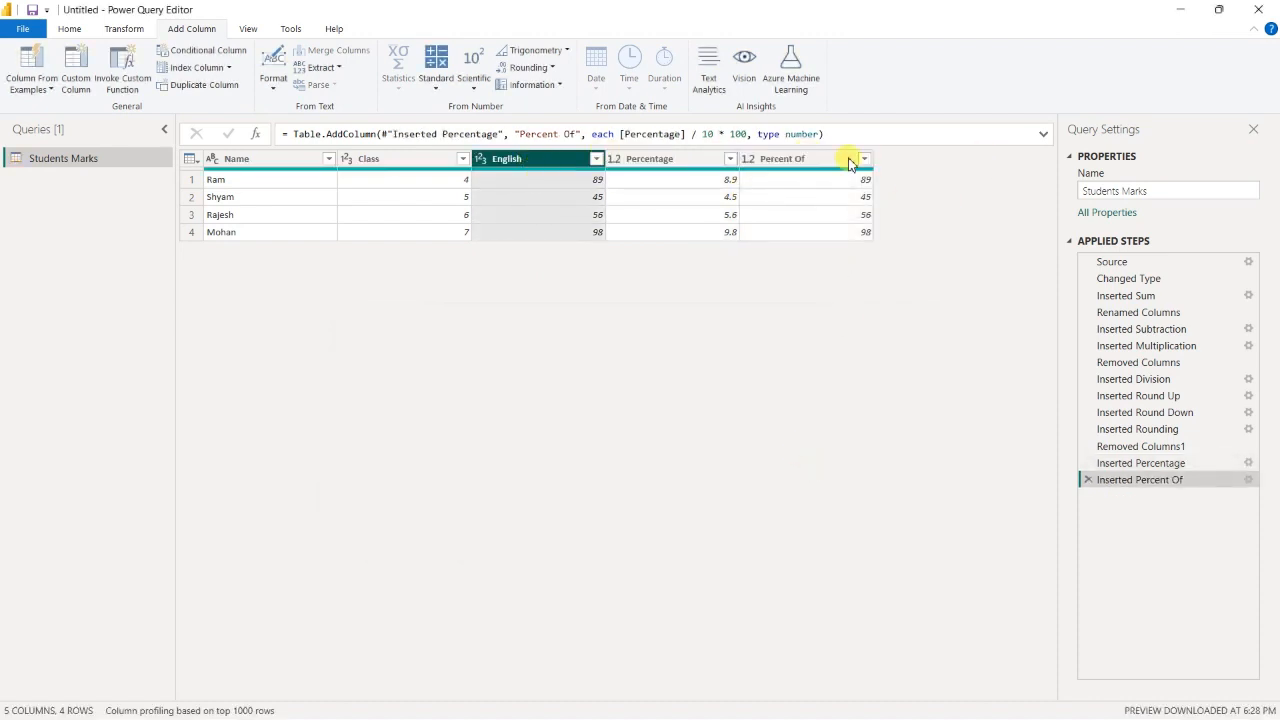
{"action": "left_click", "coordinate": [809, 162]}
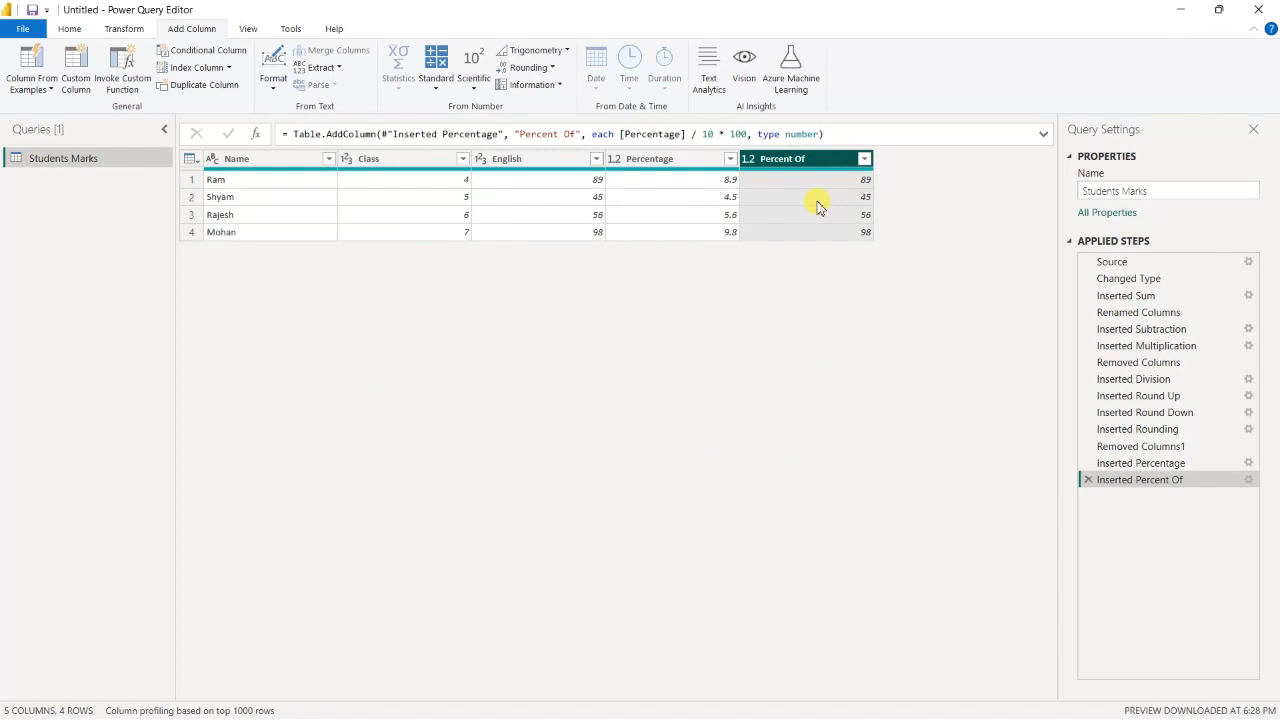
{"action": "left_click", "coordinate": [697, 162]}
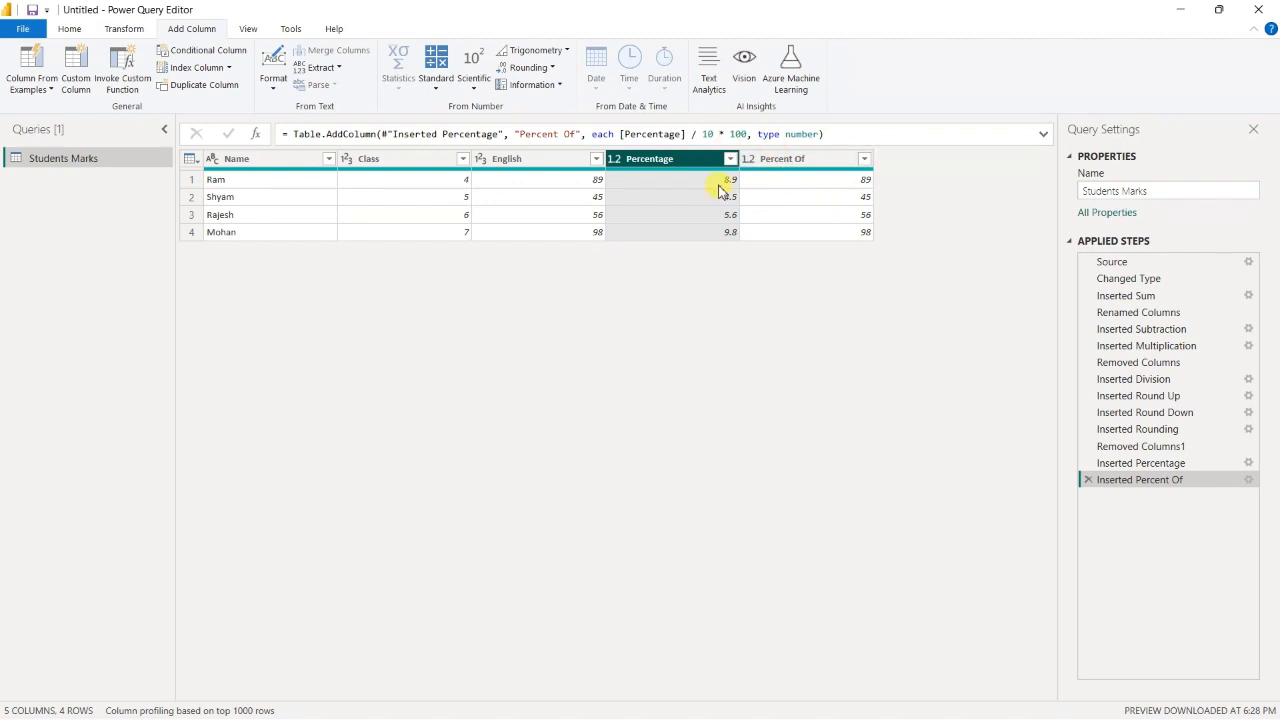
{"action": "left_click", "coordinate": [792, 165]}
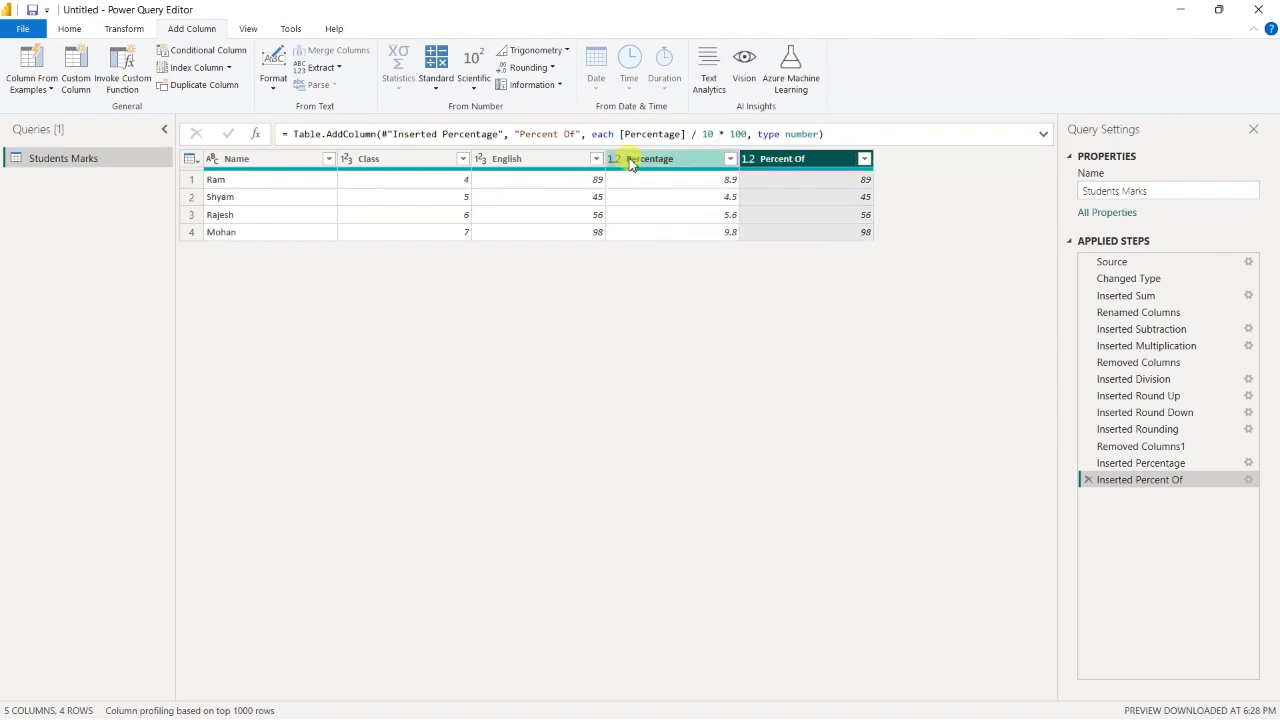
{"action": "left_click", "coordinate": [630, 161]}
{"action": "left_click", "coordinate": [775, 162]}
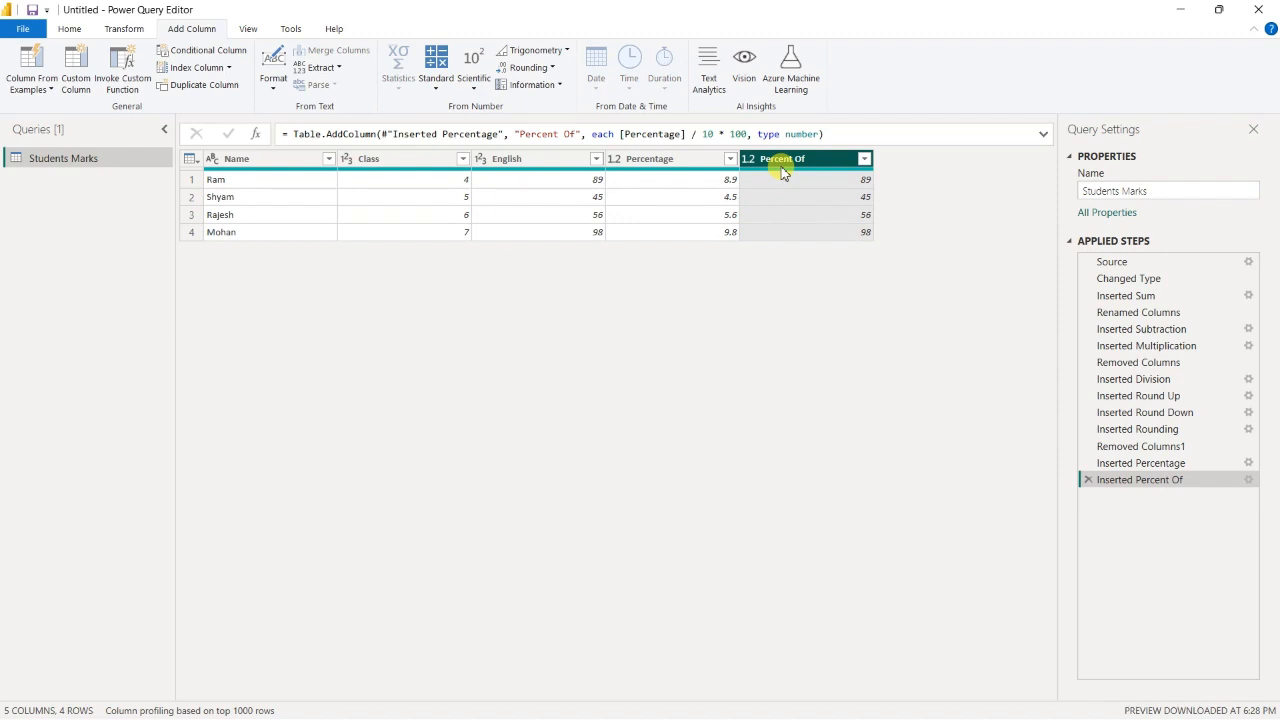
{"action": "left_click", "coordinate": [680, 163]}
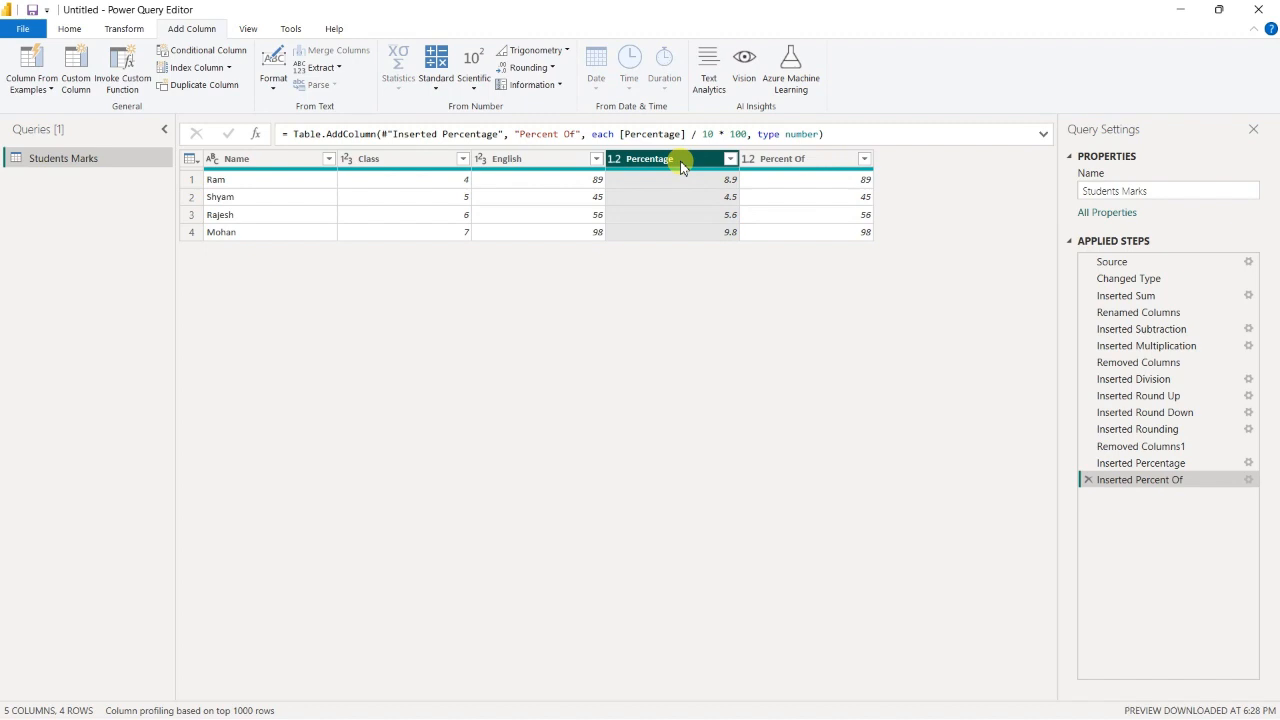
{"action": "left_click", "coordinate": [797, 162]}
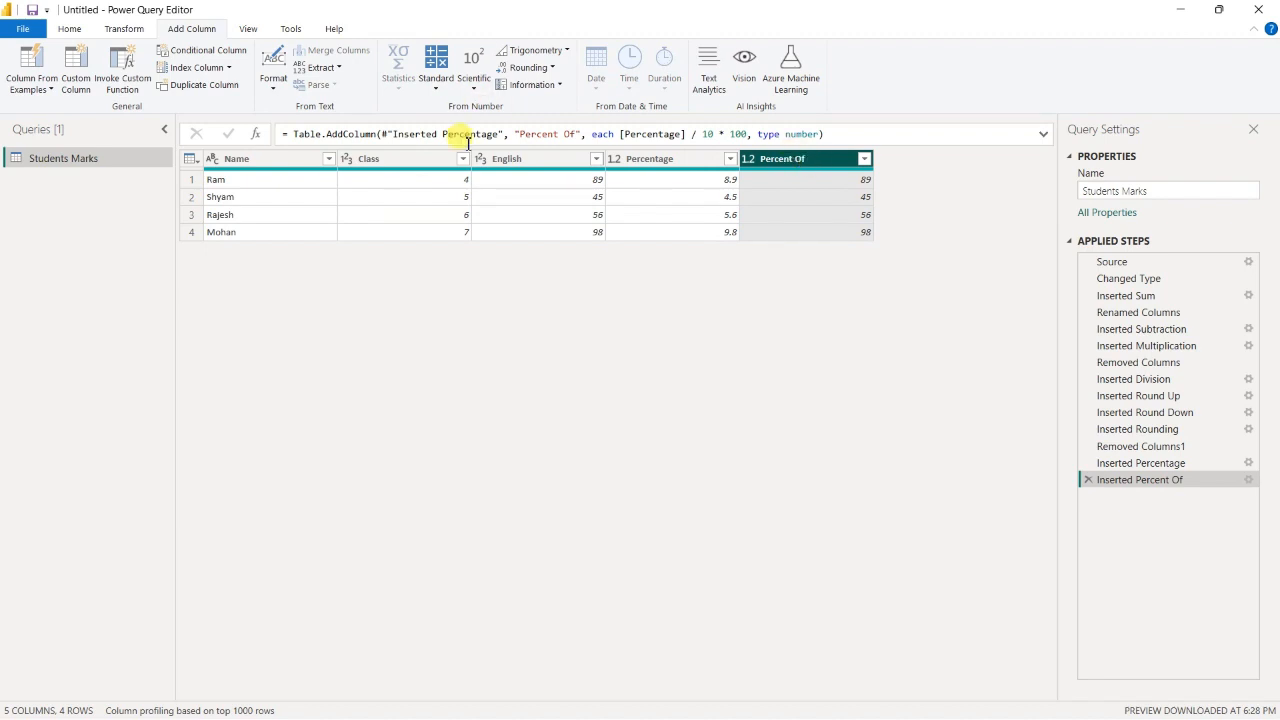
{"action": "left_click", "coordinate": [676, 170]}
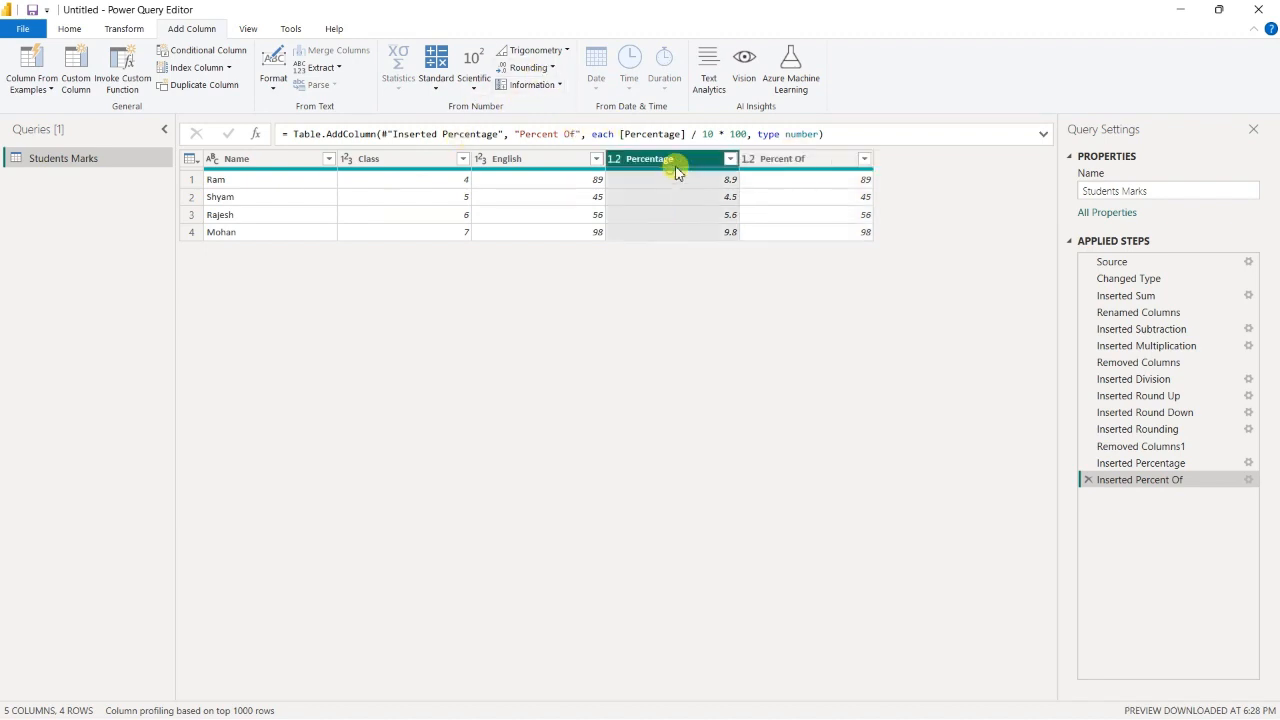
{"action": "left_click", "coordinate": [771, 159]}
Step: Add a Modulo column giving the remainder of each English mark divided by 10
{"action": "left_click", "coordinate": [551, 160]}
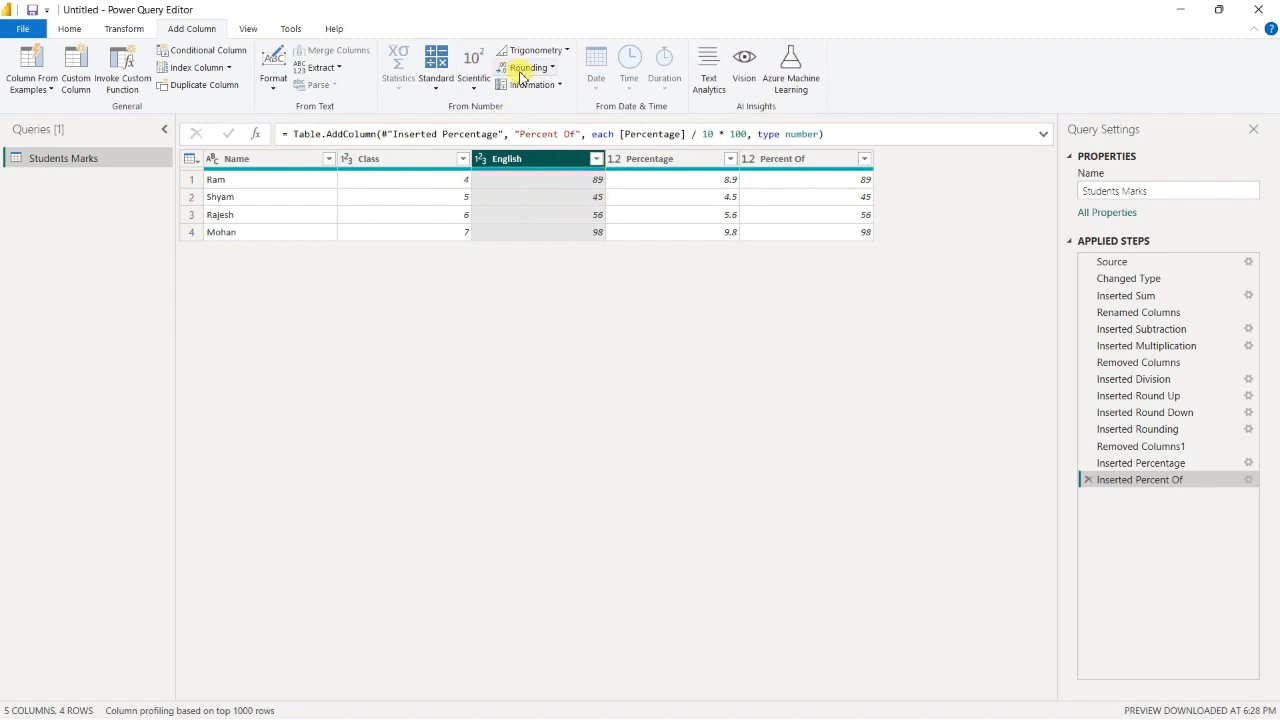
{"action": "left_click", "coordinate": [439, 92]}
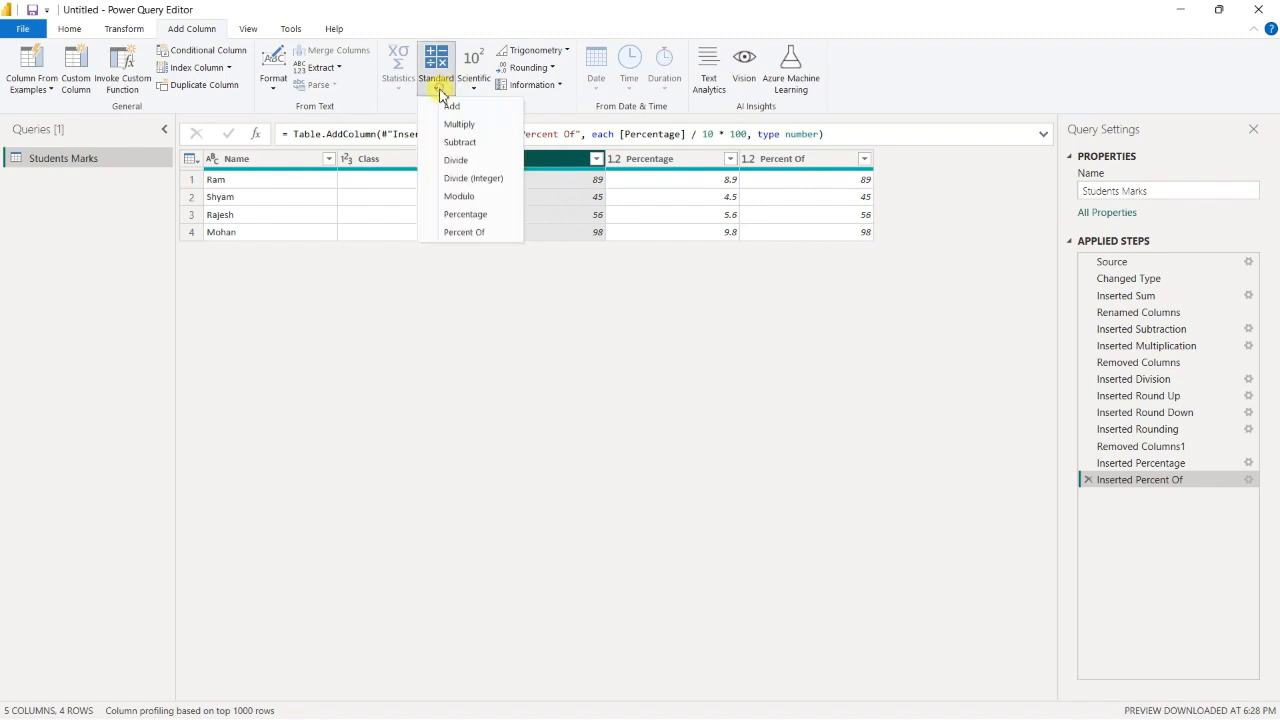
{"action": "left_click", "coordinate": [457, 197]}
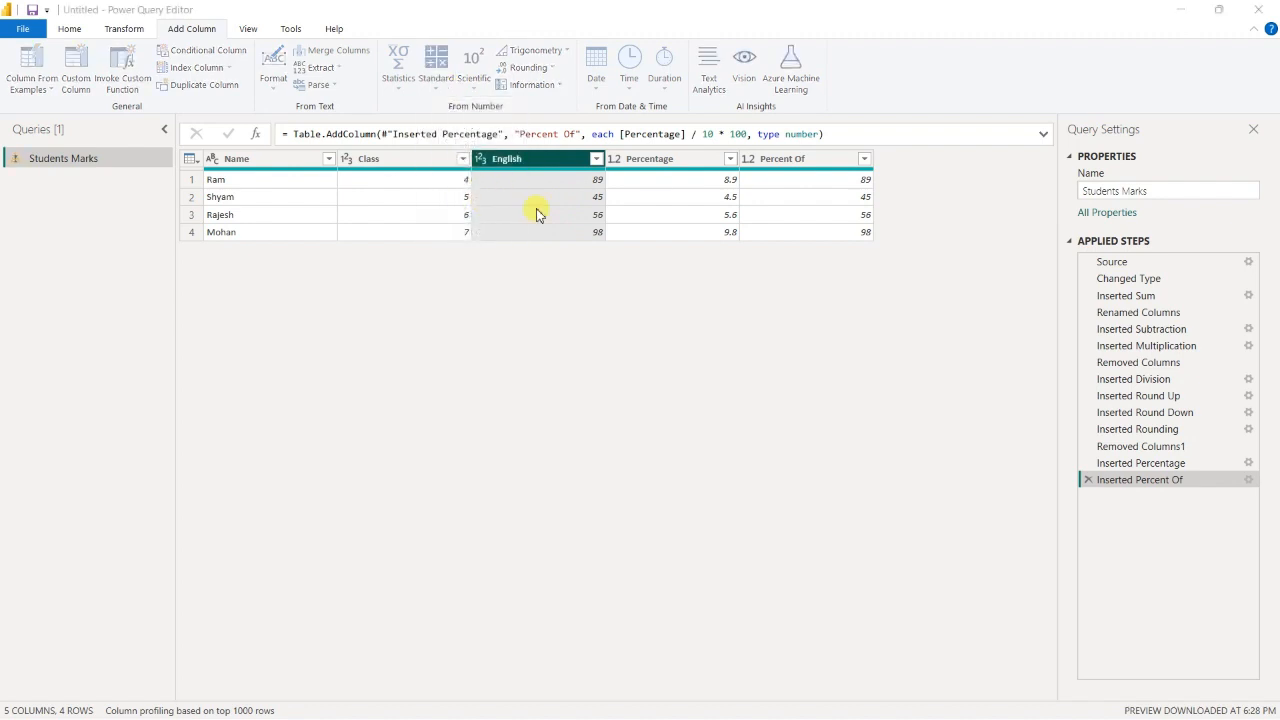
{"action": "type", "text": "10"}
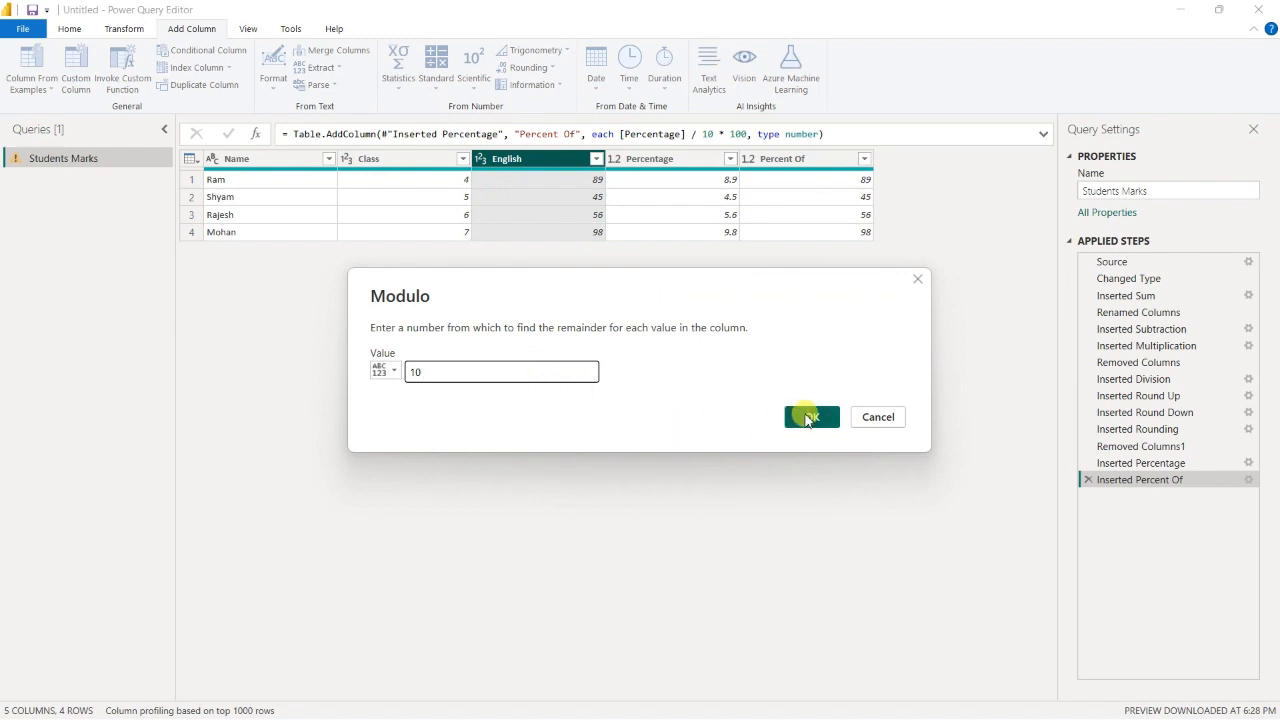
{"action": "left_click", "coordinate": [808, 420]}
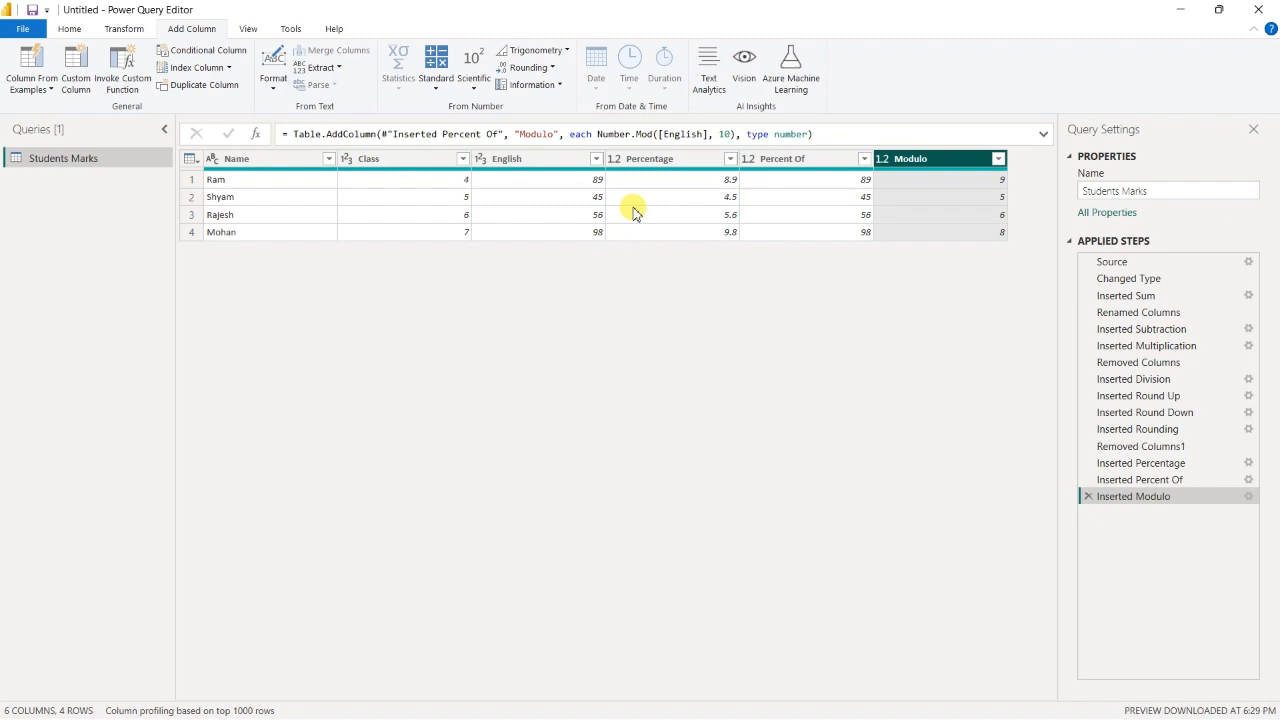
Step: Add an Is Even column that tests whether each English mark is even
{"action": "left_click", "coordinate": [432, 160]}
{"action": "left_click", "coordinate": [533, 165]}
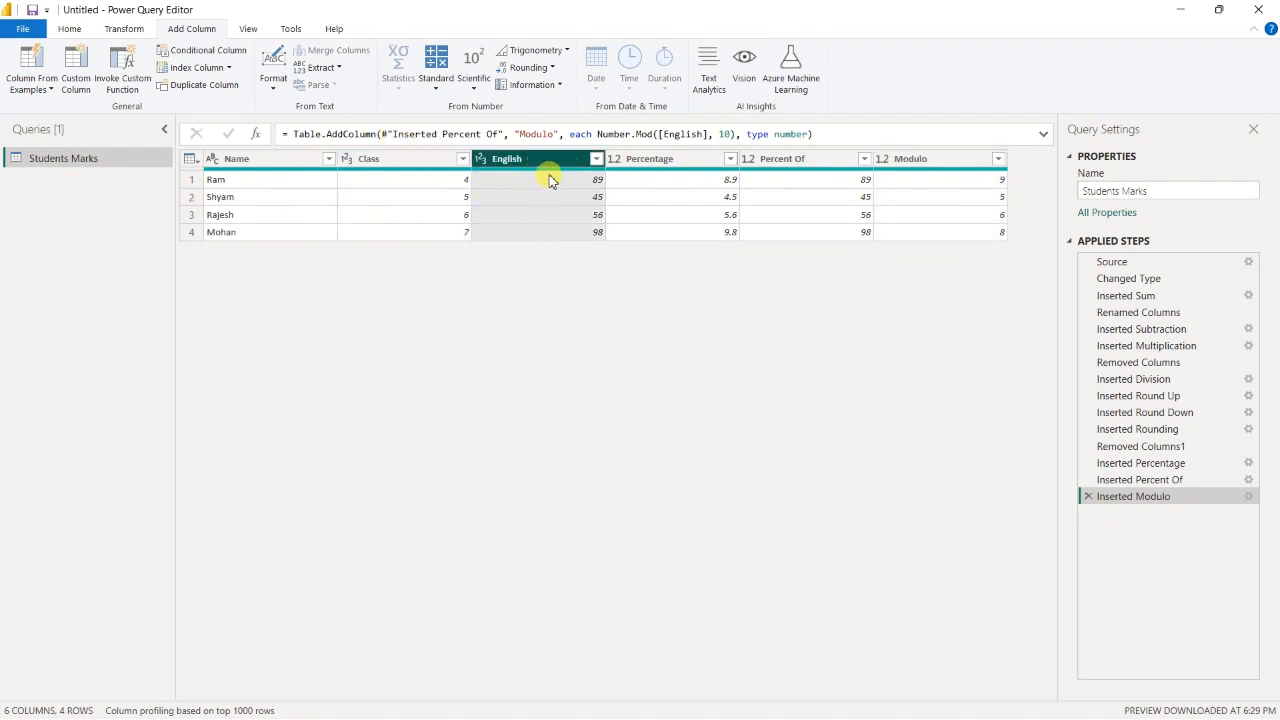
{"action": "left_click", "coordinate": [543, 86]}
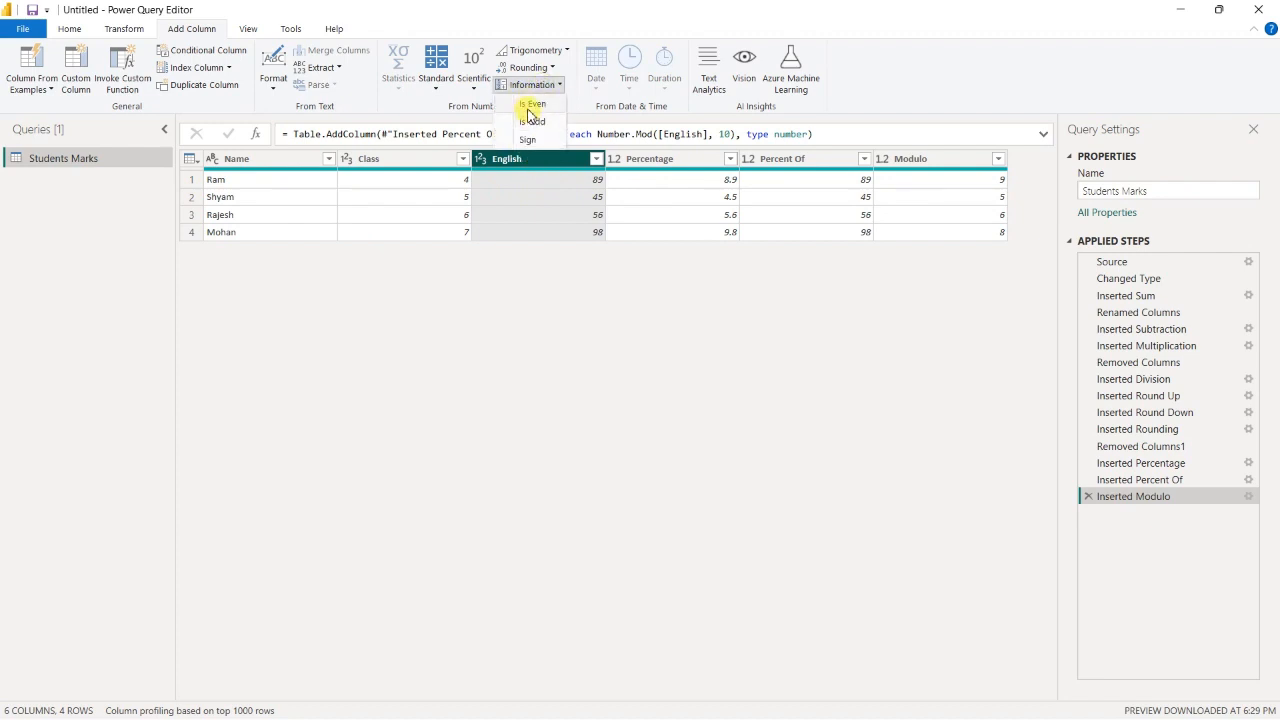
{"action": "left_click", "coordinate": [530, 106]}
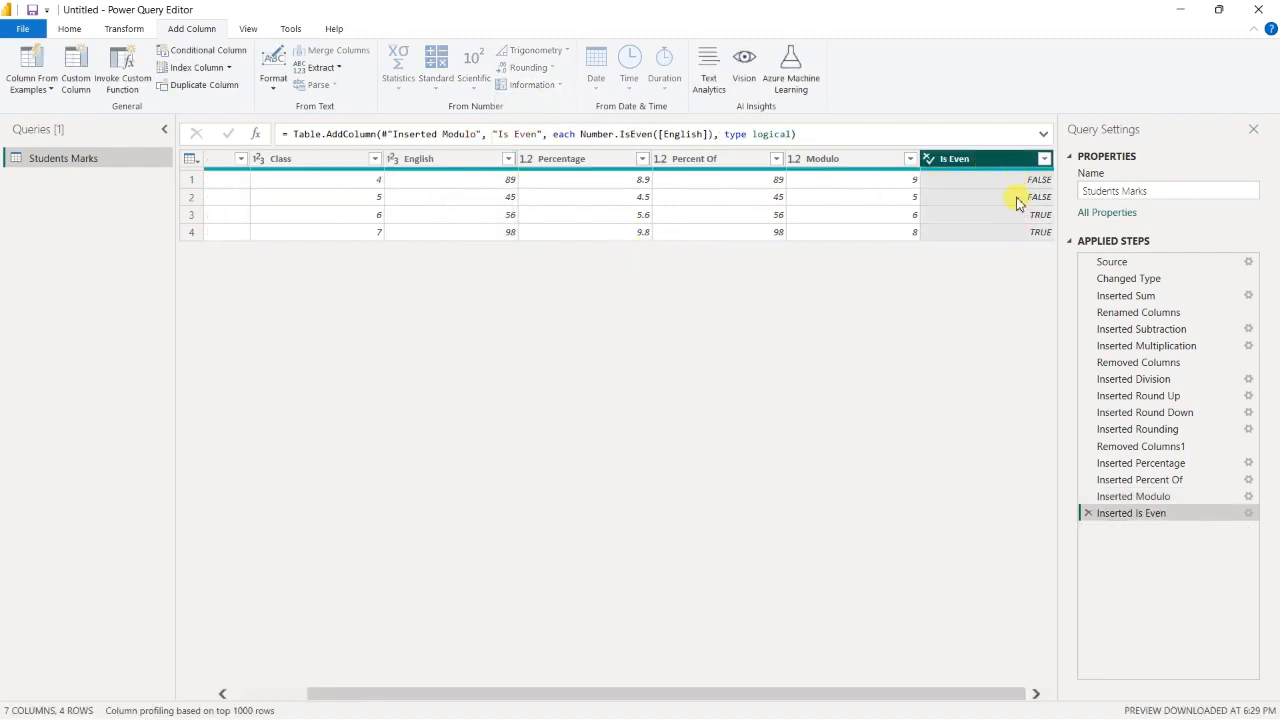
Step: Add an Is Odd column that tests whether each English mark is odd
{"action": "left_click", "coordinate": [470, 158]}
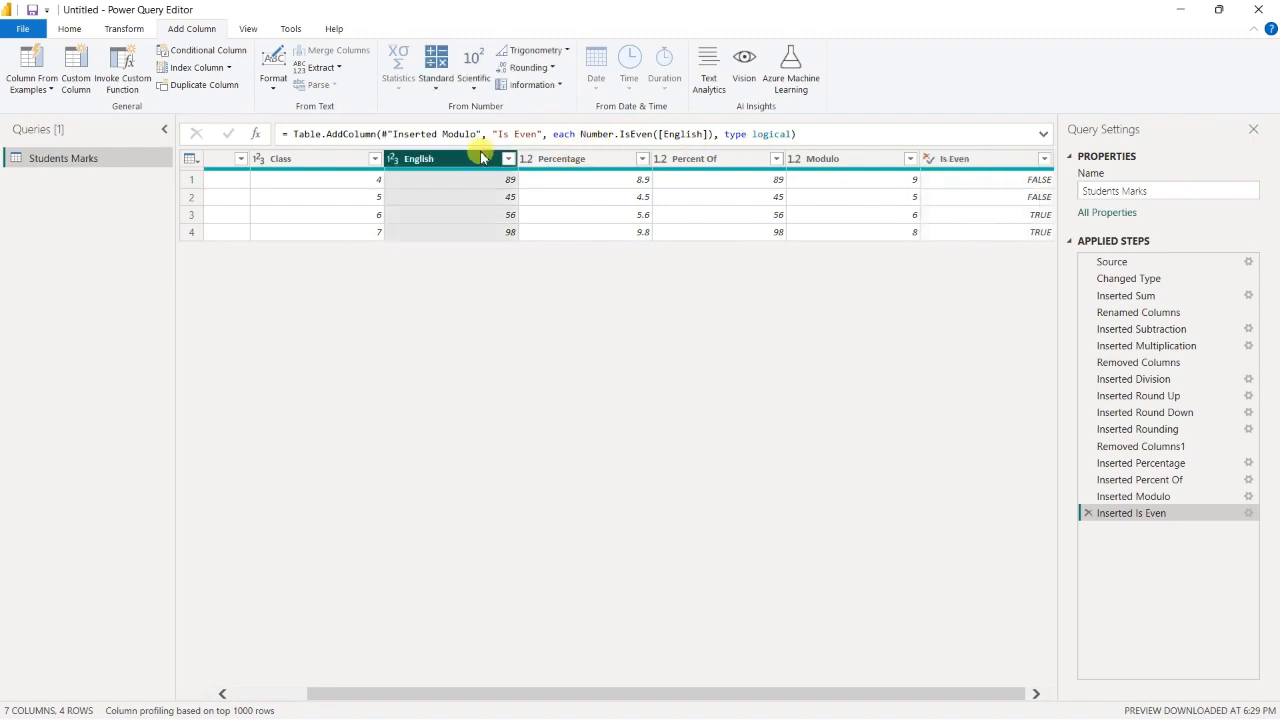
{"action": "left_click", "coordinate": [551, 84]}
{"action": "left_click", "coordinate": [543, 121]}
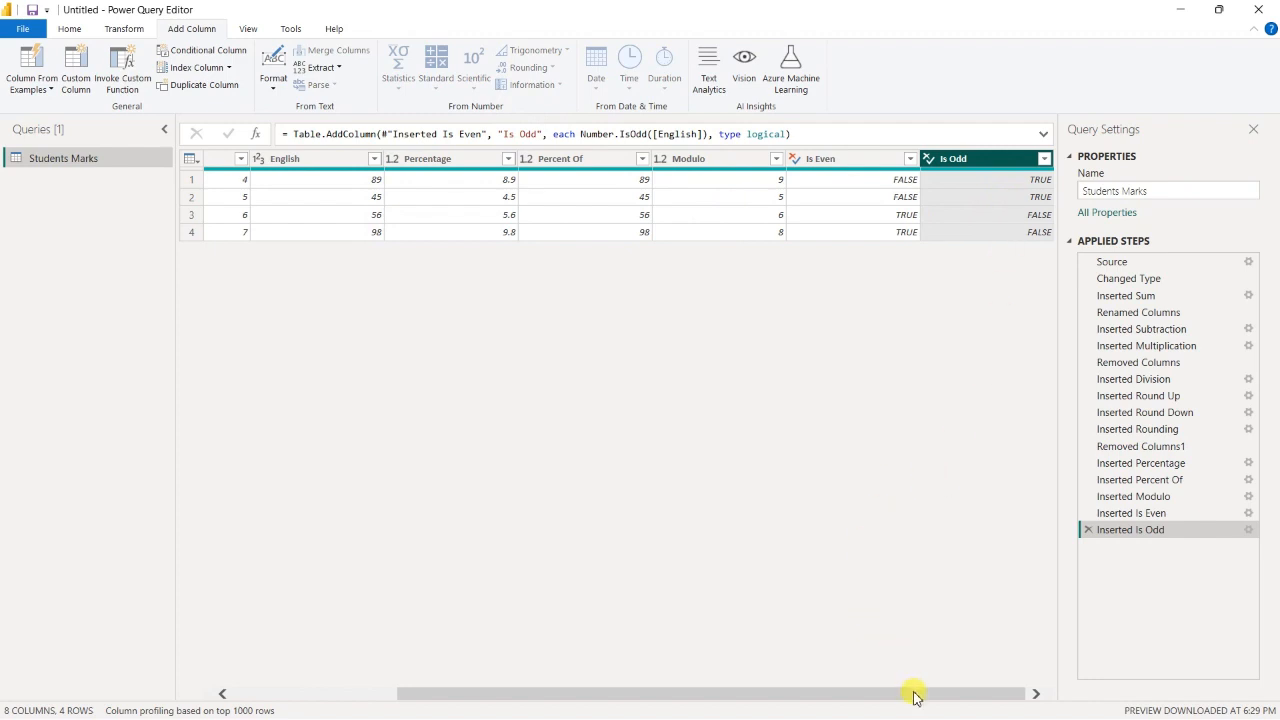
Step: Add a Sign column based on the English marks
{"action": "left_click_drag", "start_coordinate": [918, 700], "coordinate": [760, 693]}
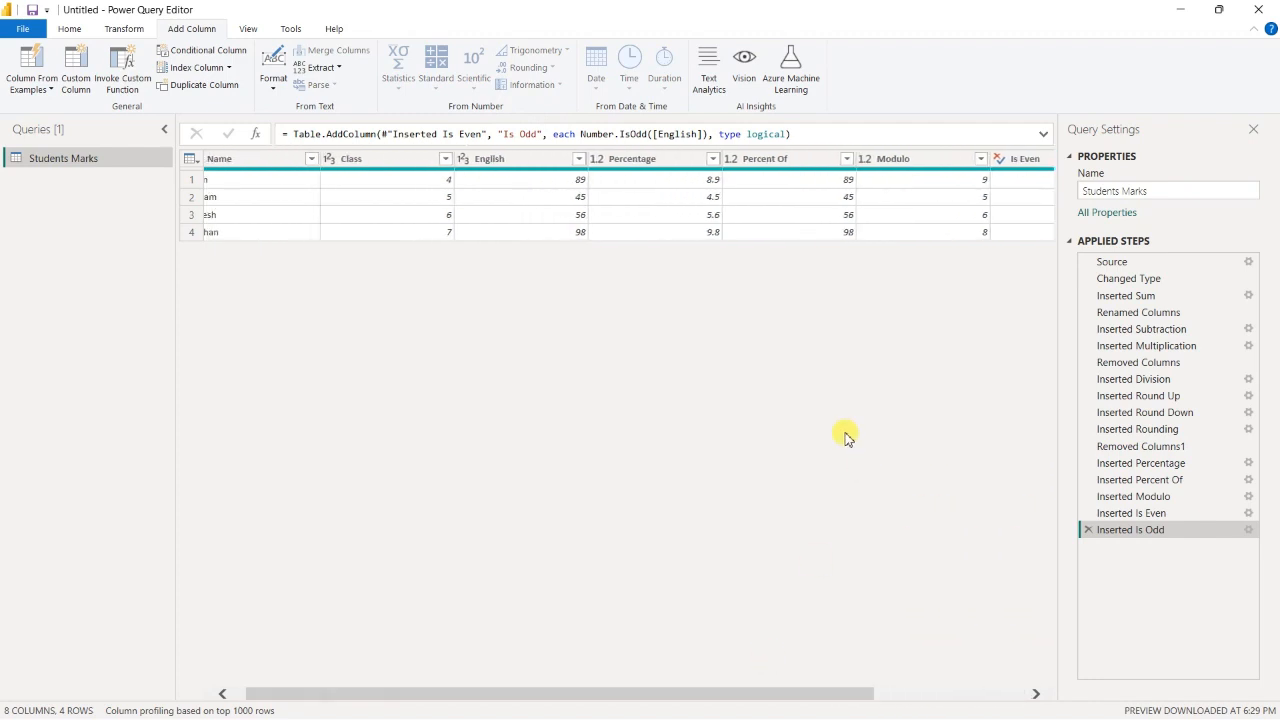
{"action": "left_click", "coordinate": [551, 162]}
{"action": "left_click", "coordinate": [530, 85]}
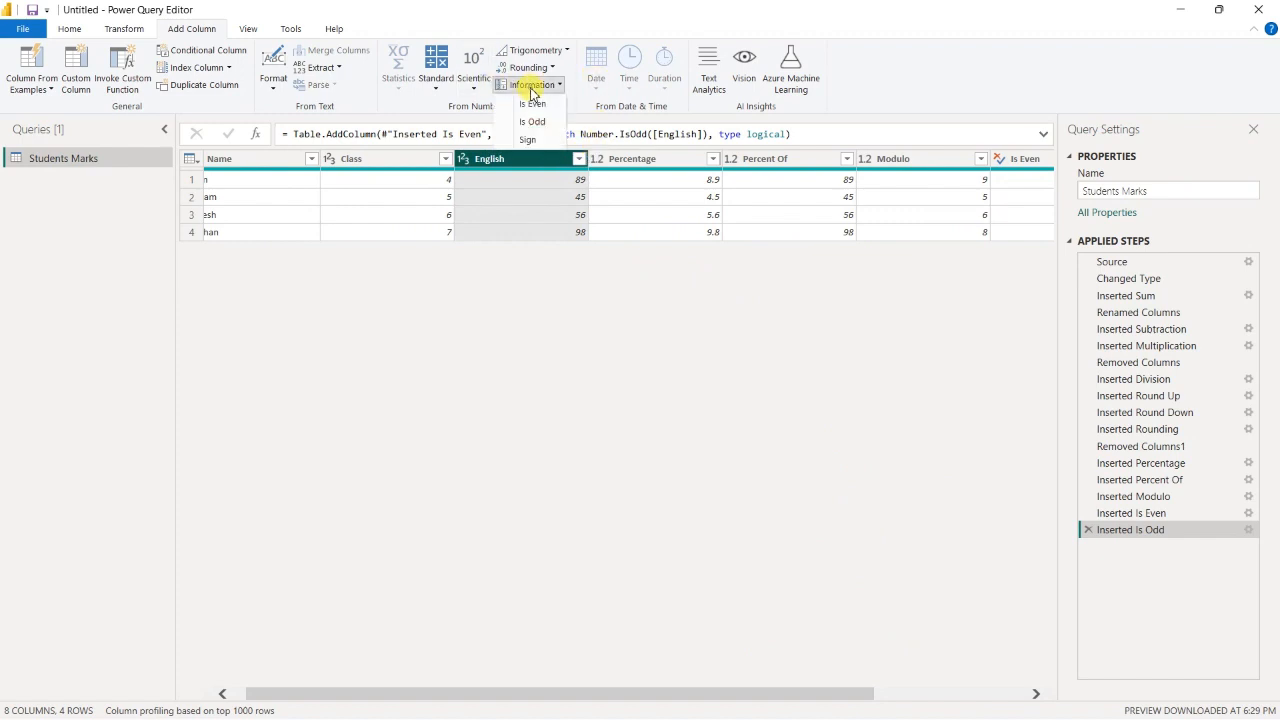
{"action": "left_click", "coordinate": [535, 142]}
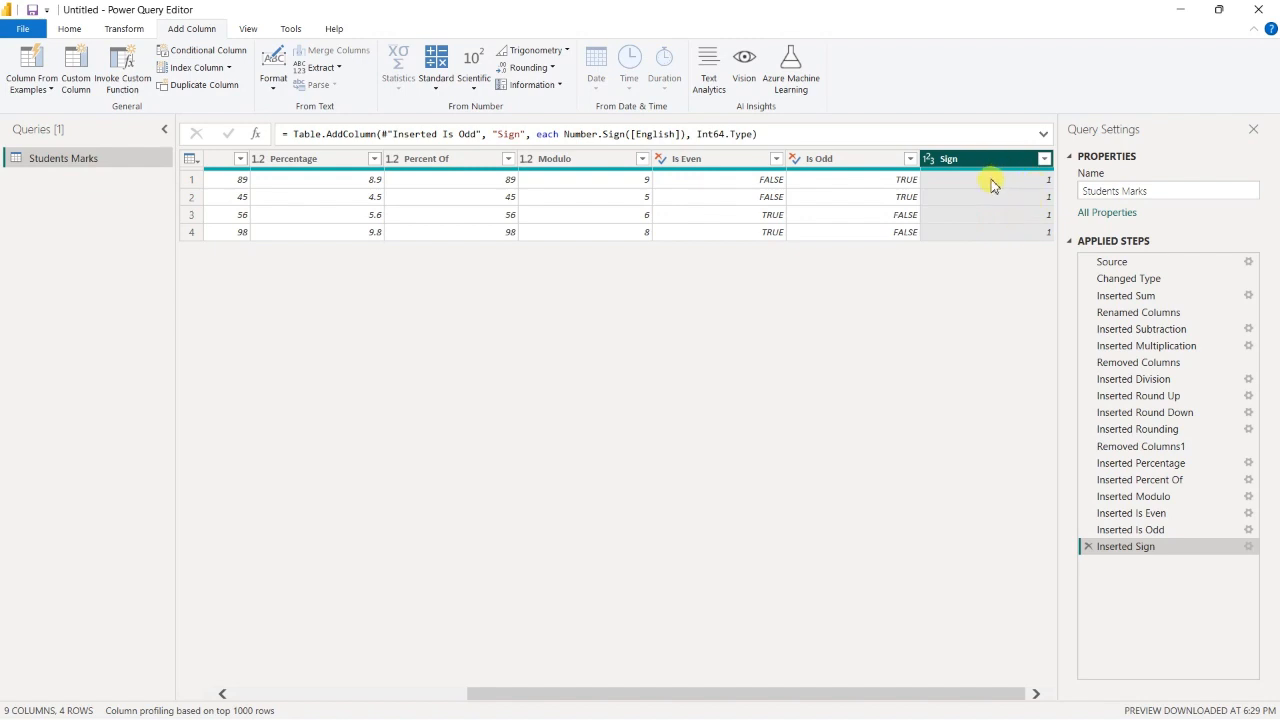
{"action": "left_click", "coordinate": [531, 86]}
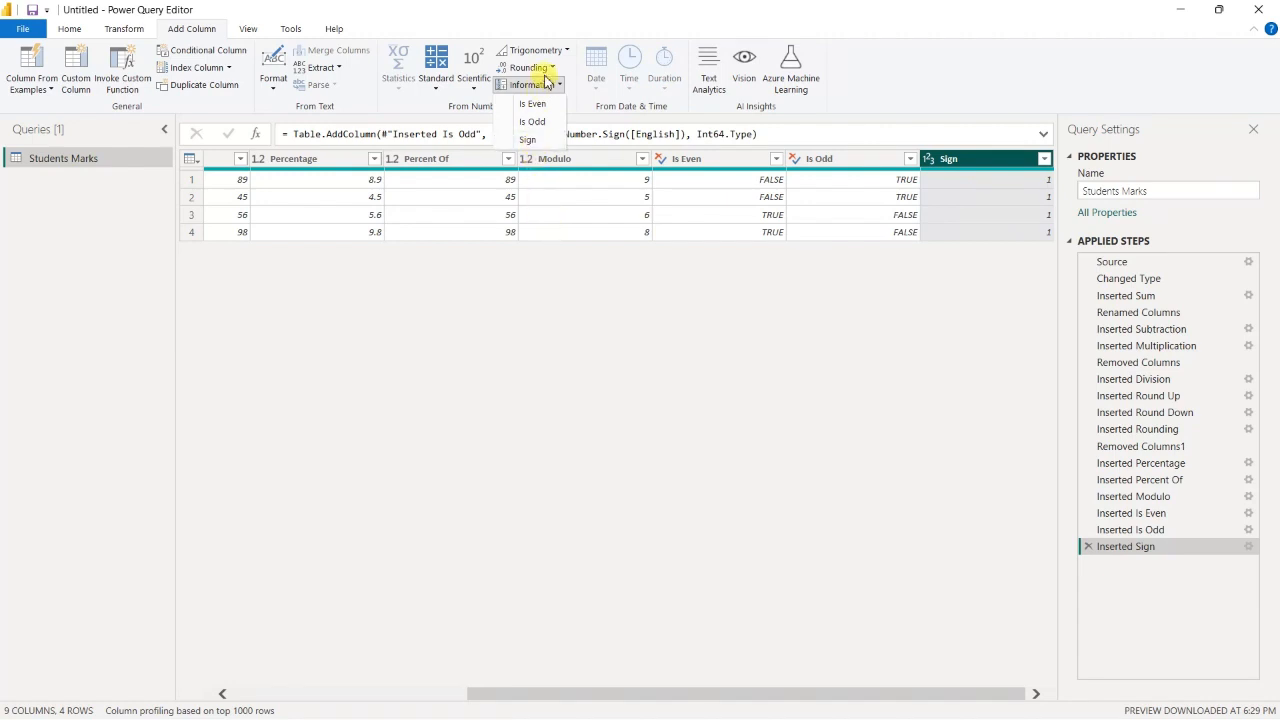
{"action": "left_click", "coordinate": [471, 92]}
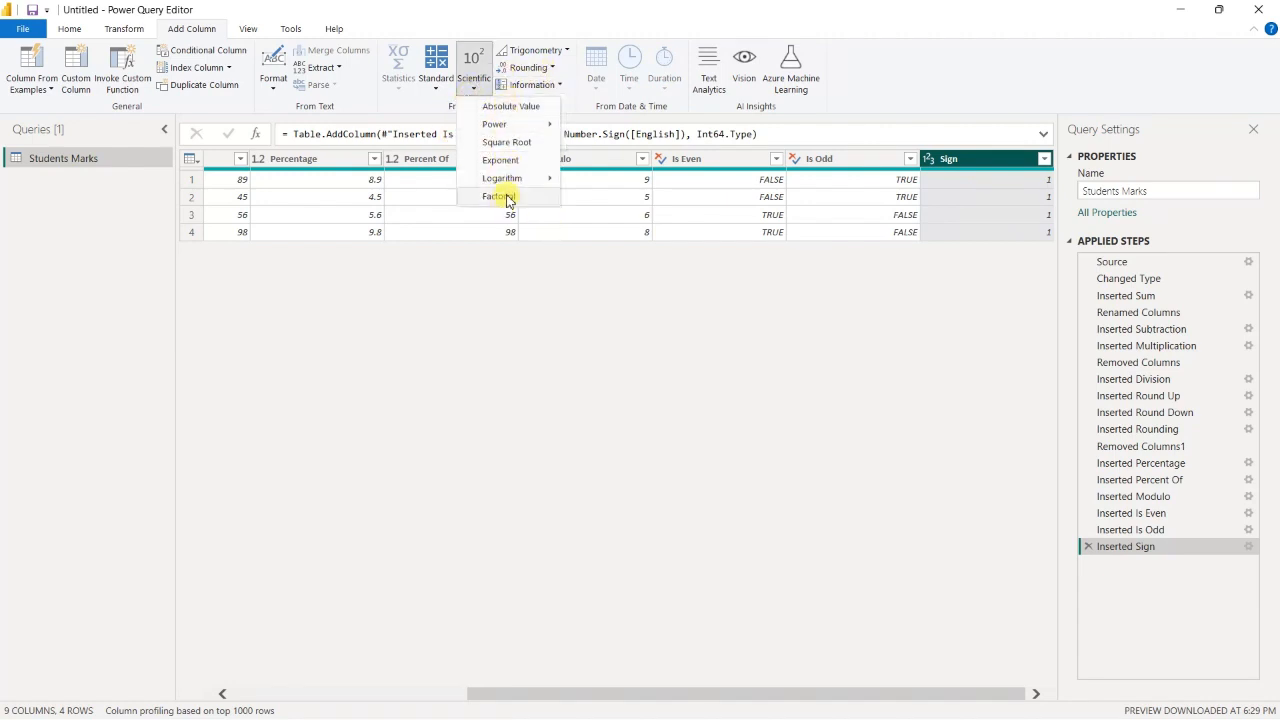
{"action": "mouse_move", "coordinate": [510, 181]}
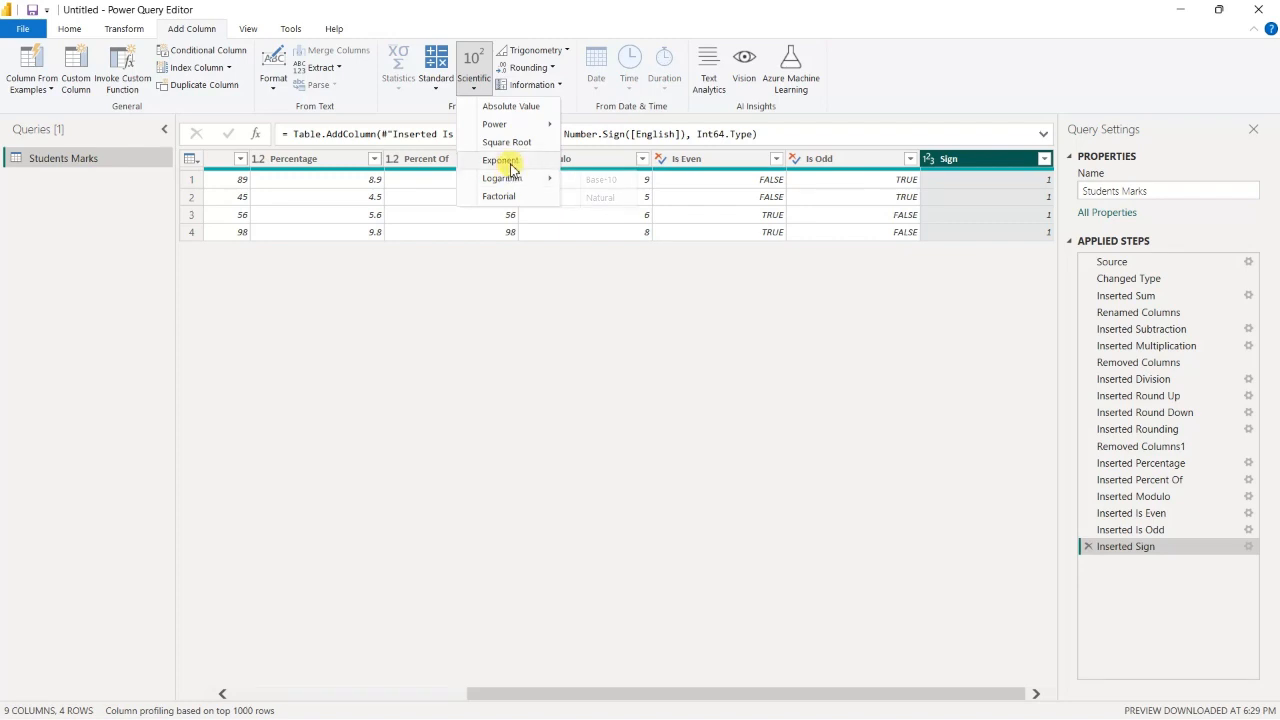
{"action": "left_click", "coordinate": [558, 52]}
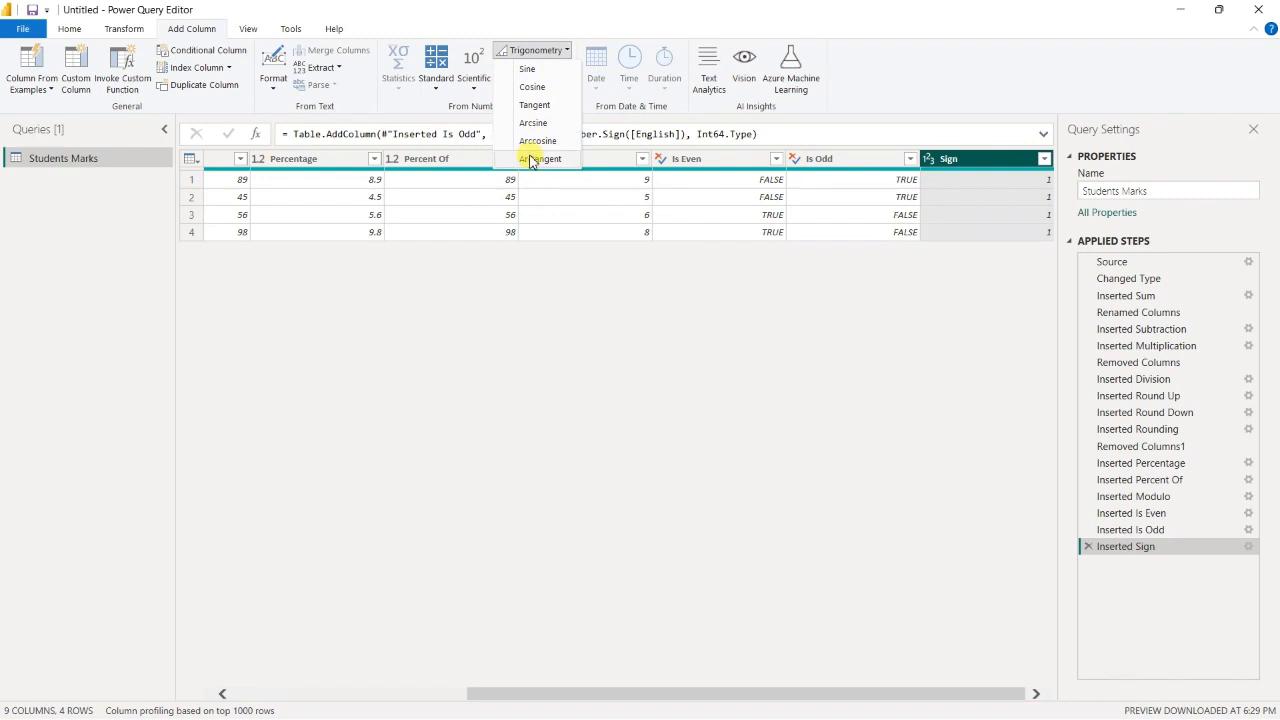
{"action": "left_click", "coordinate": [525, 95]}
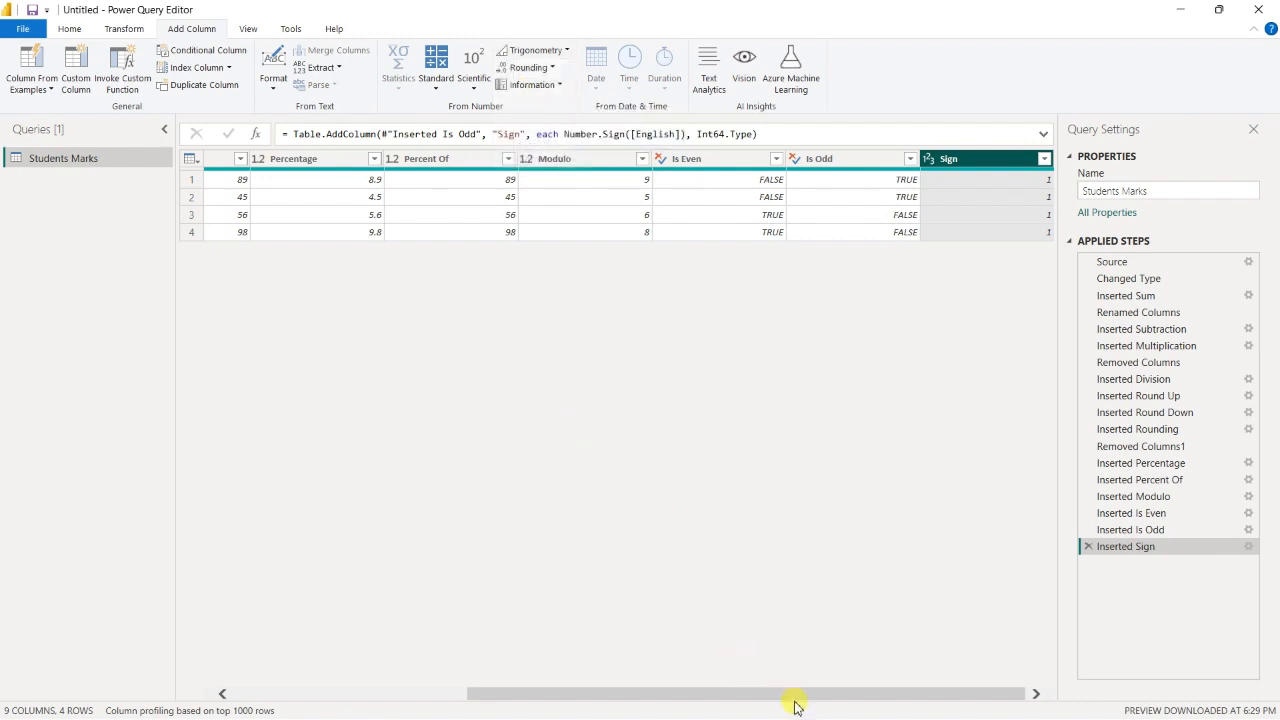
{"action": "left_click_drag", "start_coordinate": [651, 700], "coordinate": [424, 691]}
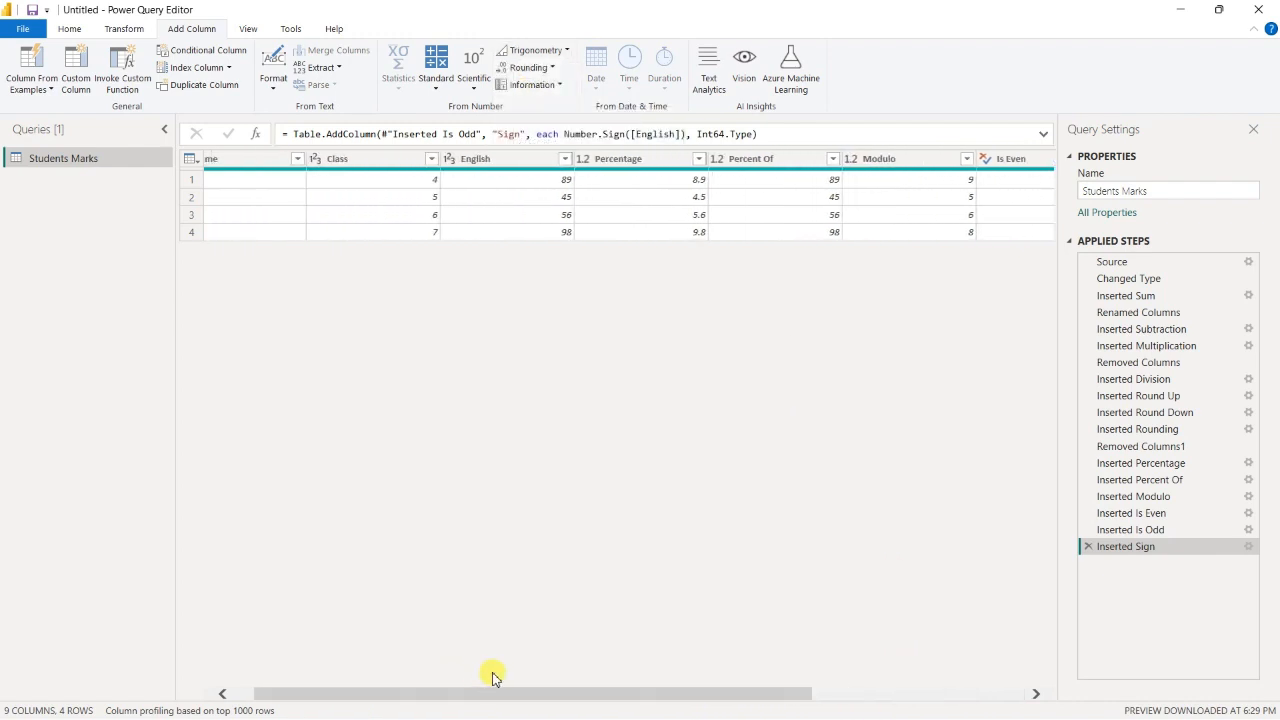
{"action": "left_click_drag", "start_coordinate": [543, 695], "coordinate": [443, 682]}
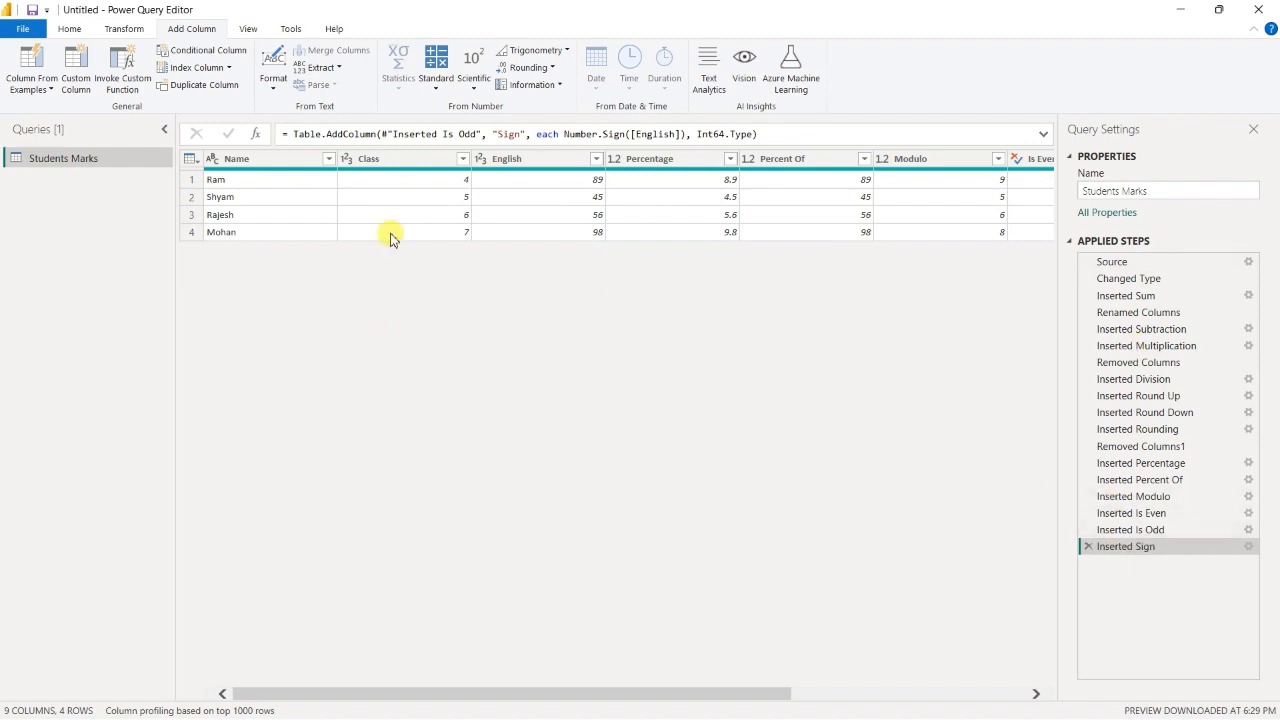
Step: Close the query editor with all pending changes applied, and show the Students Marks table in Power BI Desktop's table view
{"action": "left_click", "coordinate": [13, 33]}
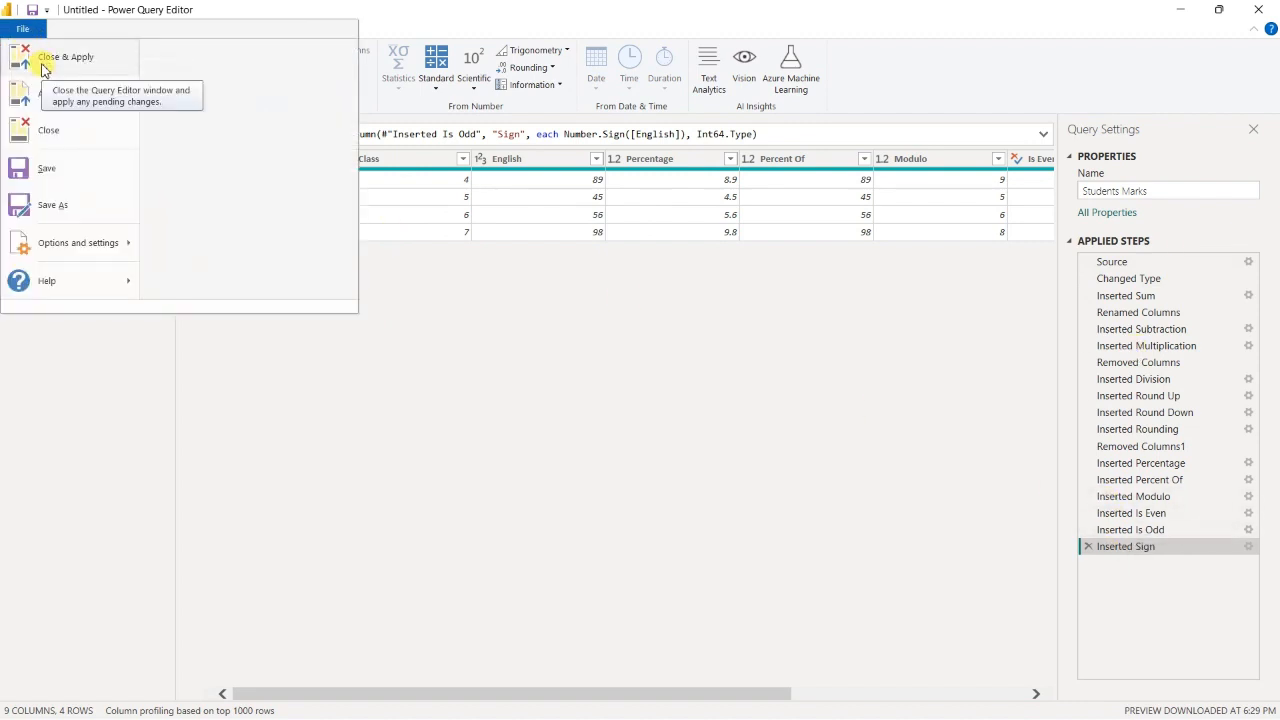
{"action": "left_click", "coordinate": [45, 60]}
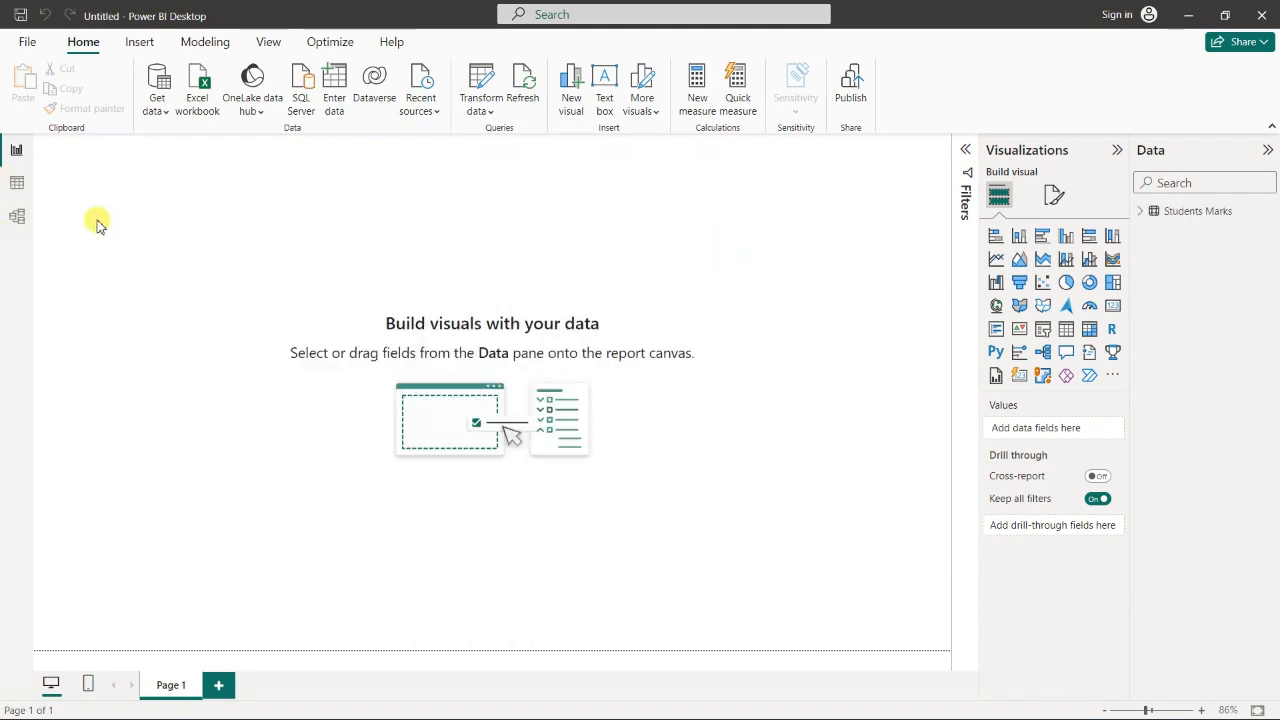
{"action": "left_click", "coordinate": [17, 193]}
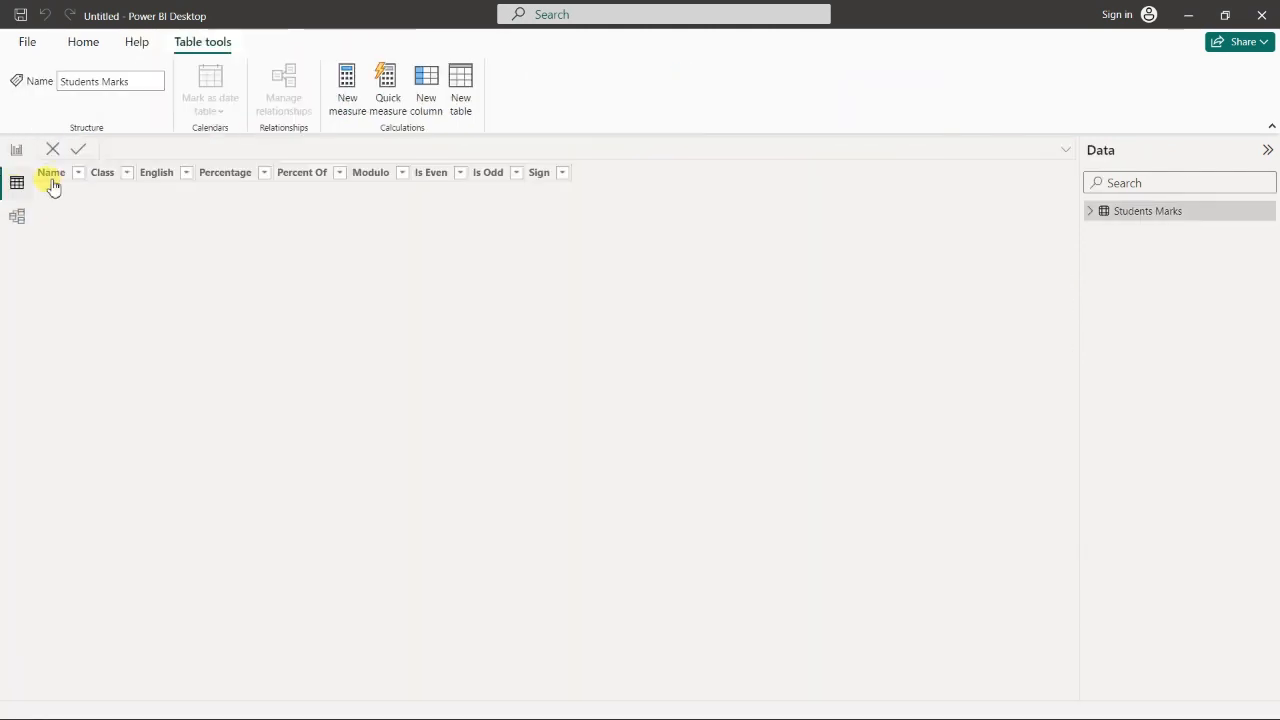